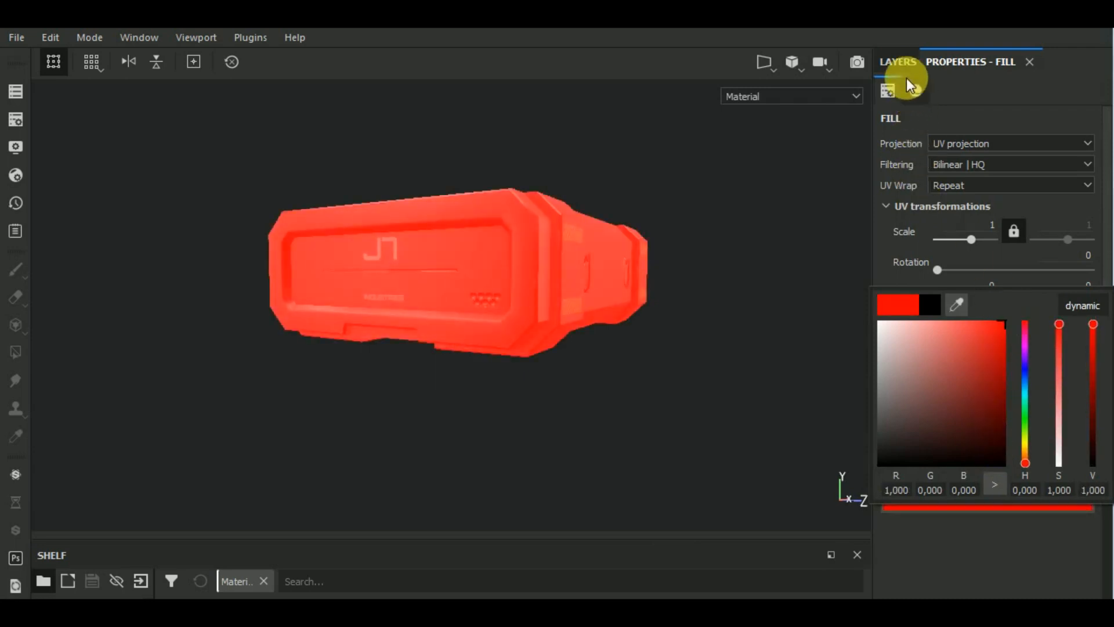
# Add a black mask to the red Fill layer 1.
pyautogui.click(901, 60)
pyautogui.click(900, 60)
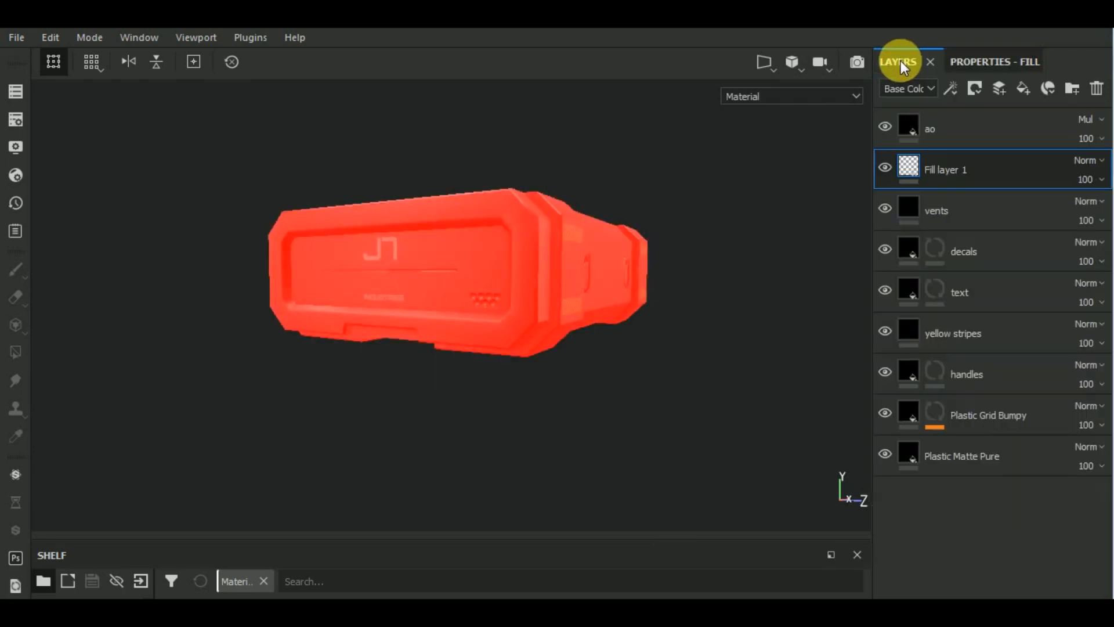
pyautogui.click(975, 88)
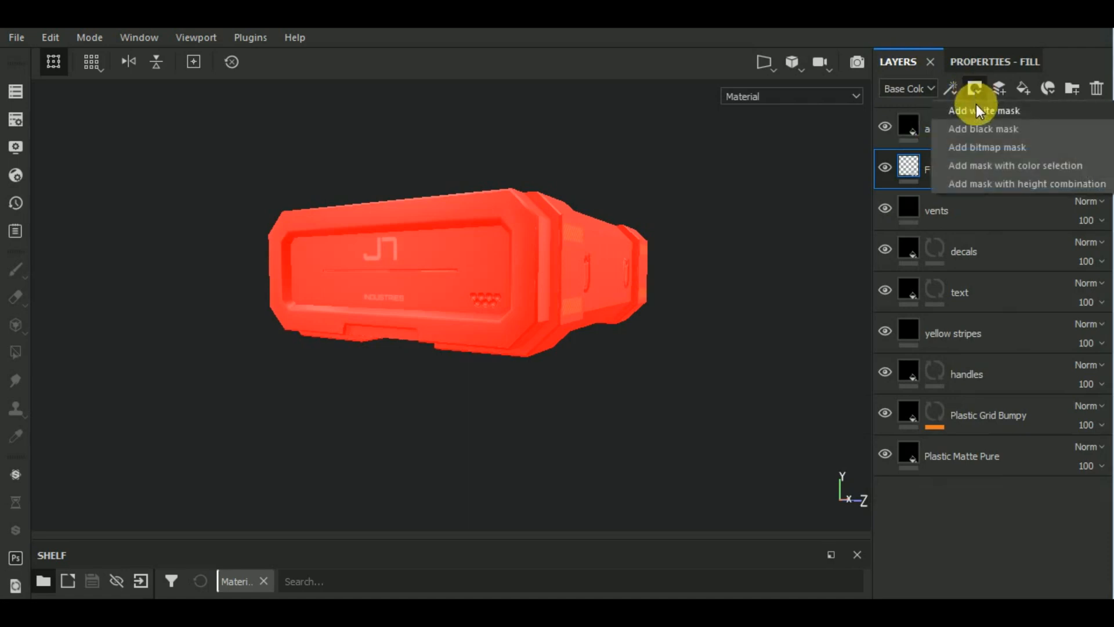
pyautogui.click(980, 130)
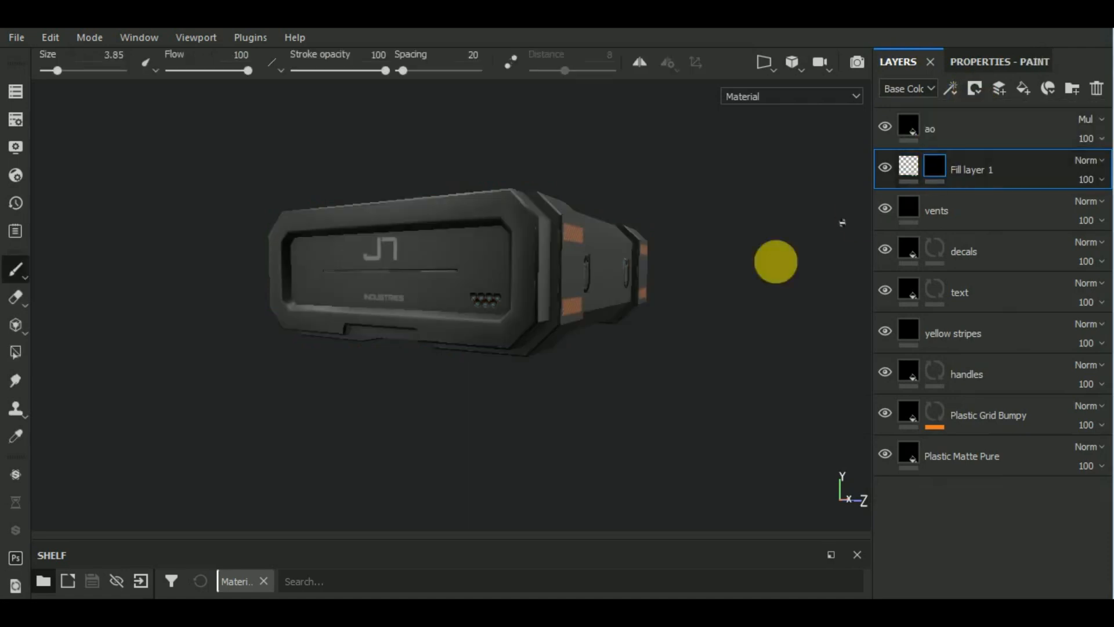
# Set the mask brush's alpha to Shape Capsule with the brush angle at 90.
pyautogui.keyDown('alt'); pyautogui.moveTo(450, 438); pyautogui.dragTo(559, 460); pyautogui.keyUp('alt')
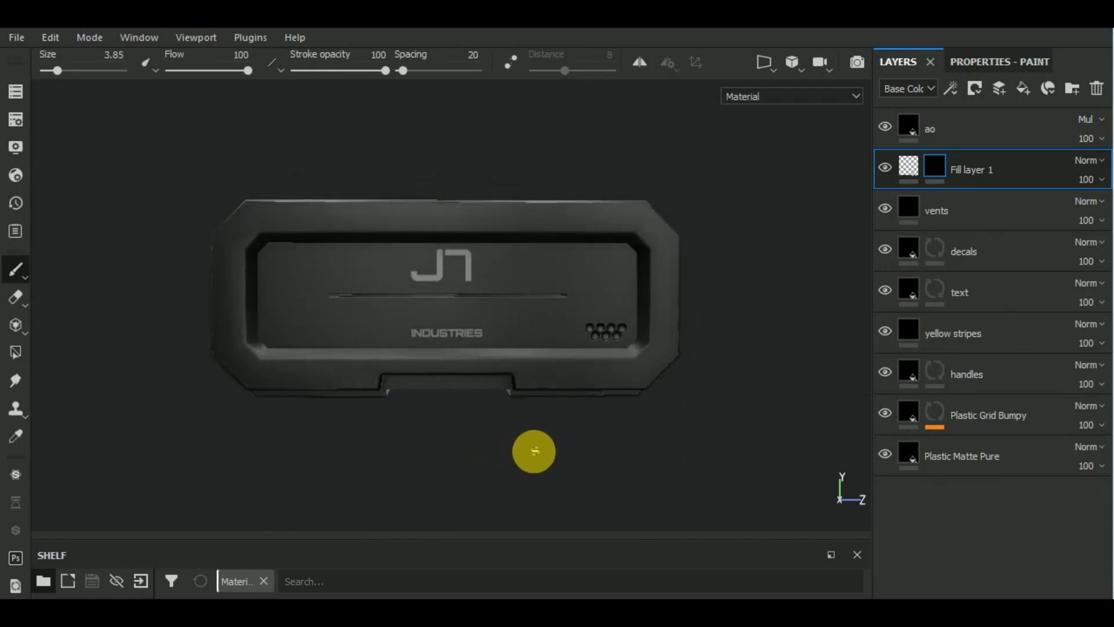
pyautogui.keyDown('alt'); pyautogui.moveTo(534, 451); pyautogui.dragTo(527, 465, button='middle'); pyautogui.keyUp('alt')
pyautogui.scroll(5, 443, 278)
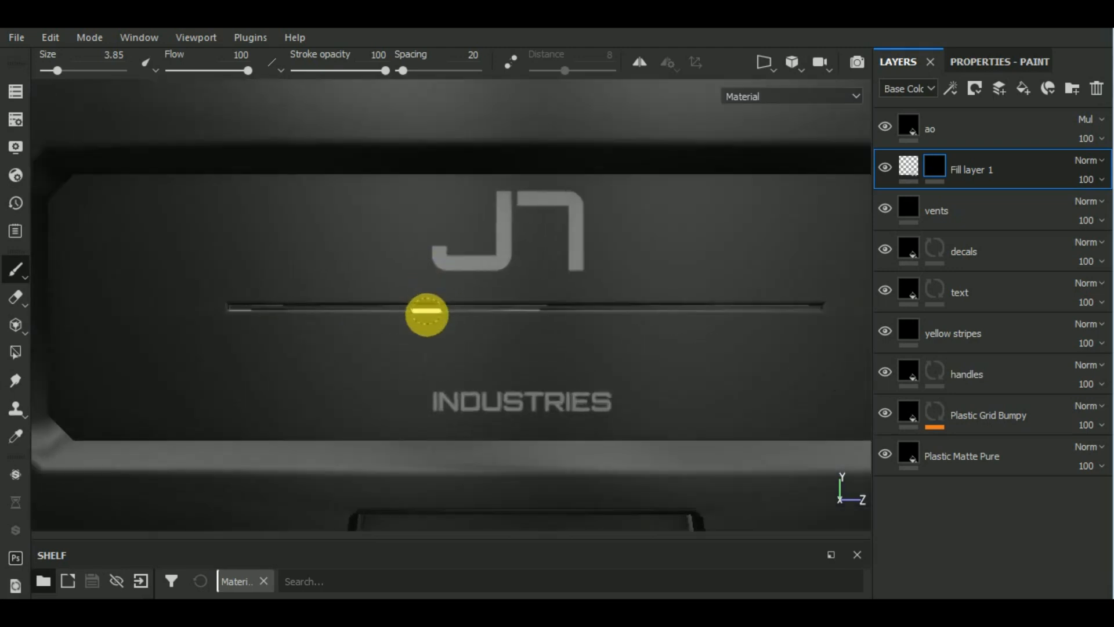
pyautogui.click(974, 90)
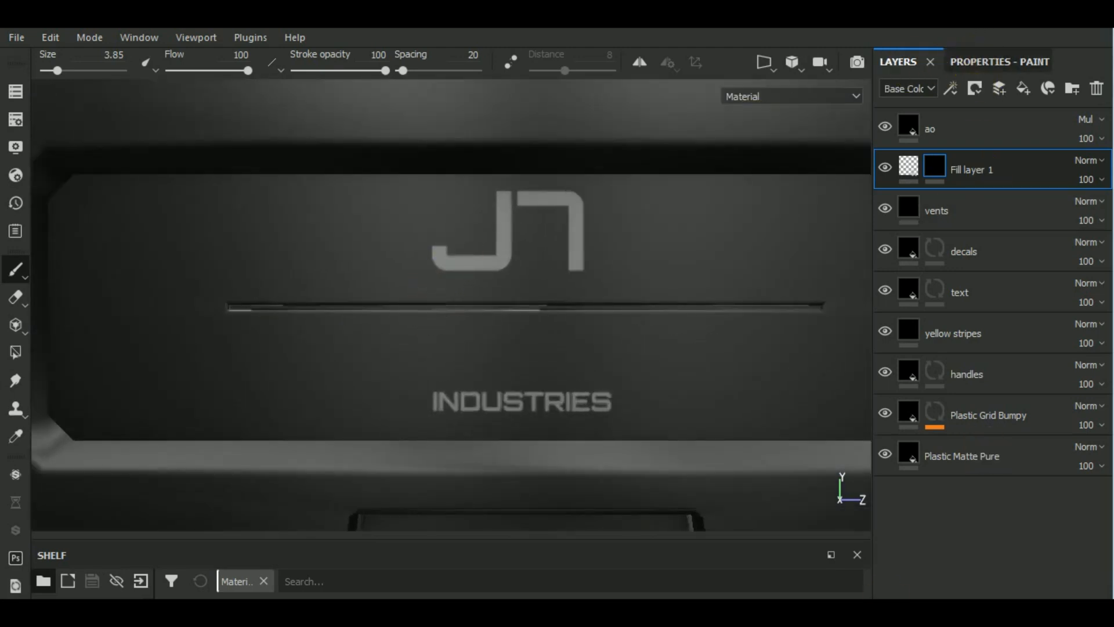
pyautogui.click(926, 164)
pyautogui.click(982, 60)
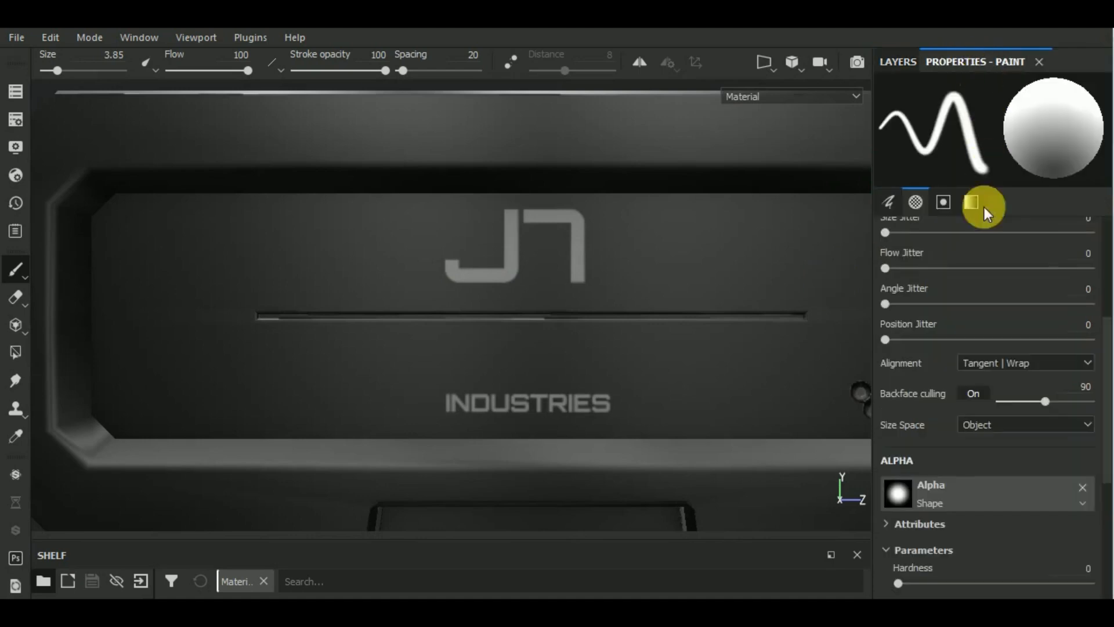
pyautogui.scroll(-3, 942, 469)
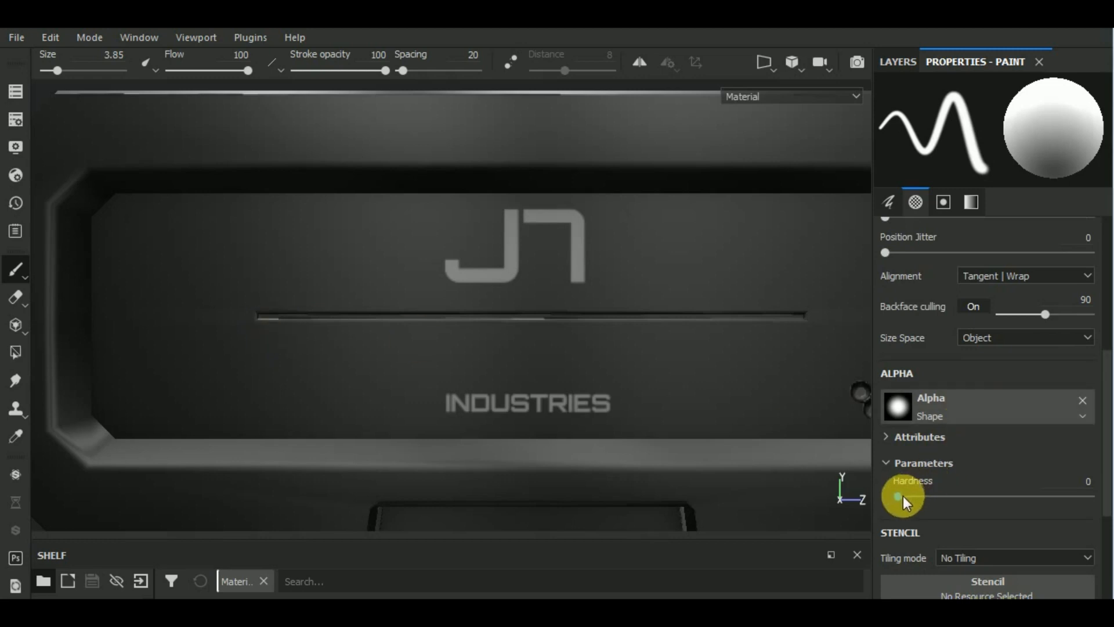
pyautogui.click(956, 414)
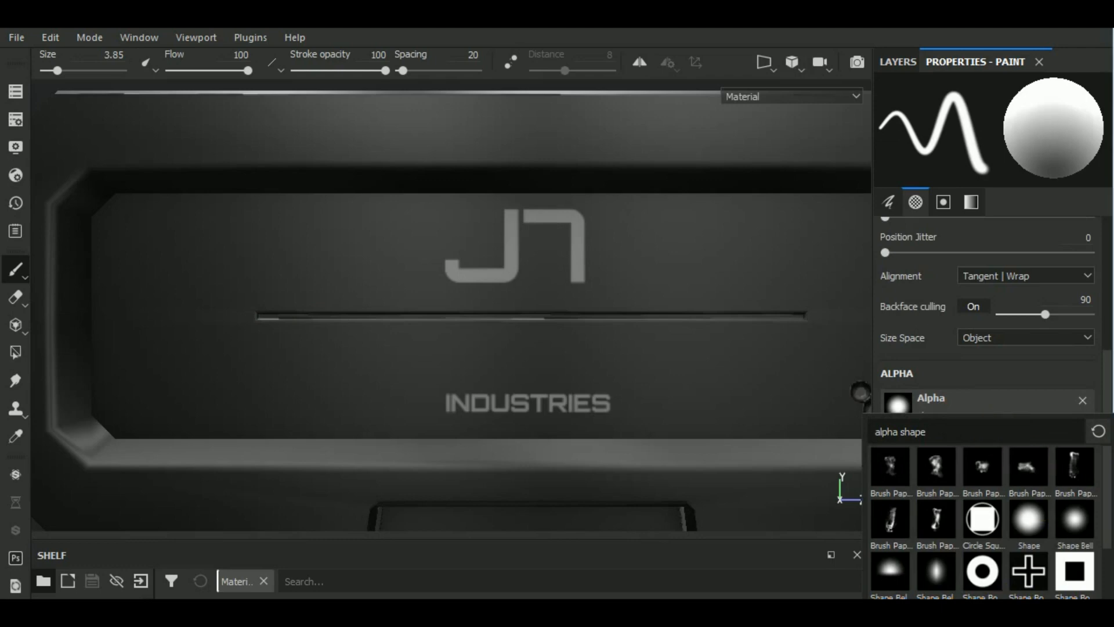
pyautogui.moveTo(983, 616)
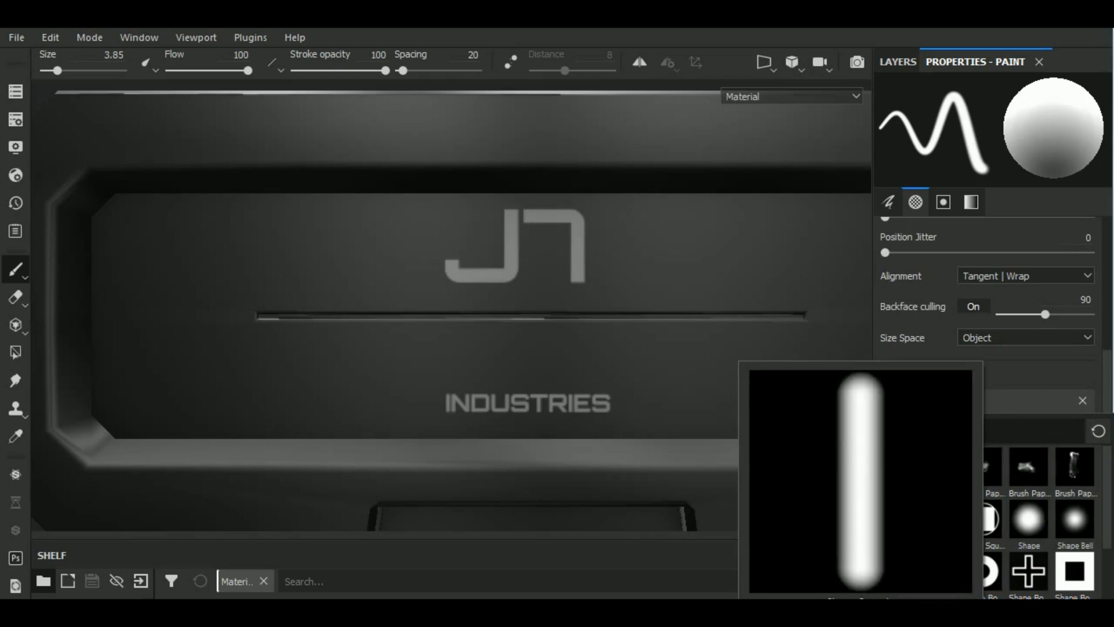
pyautogui.click(958, 480)
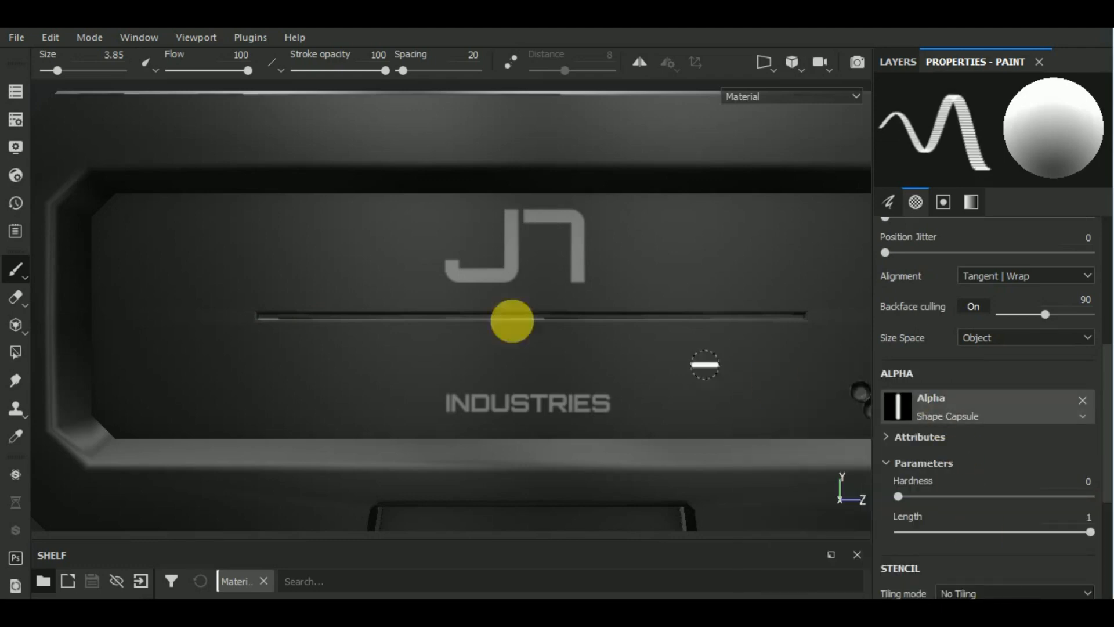
pyautogui.scroll(5, 1014, 357)
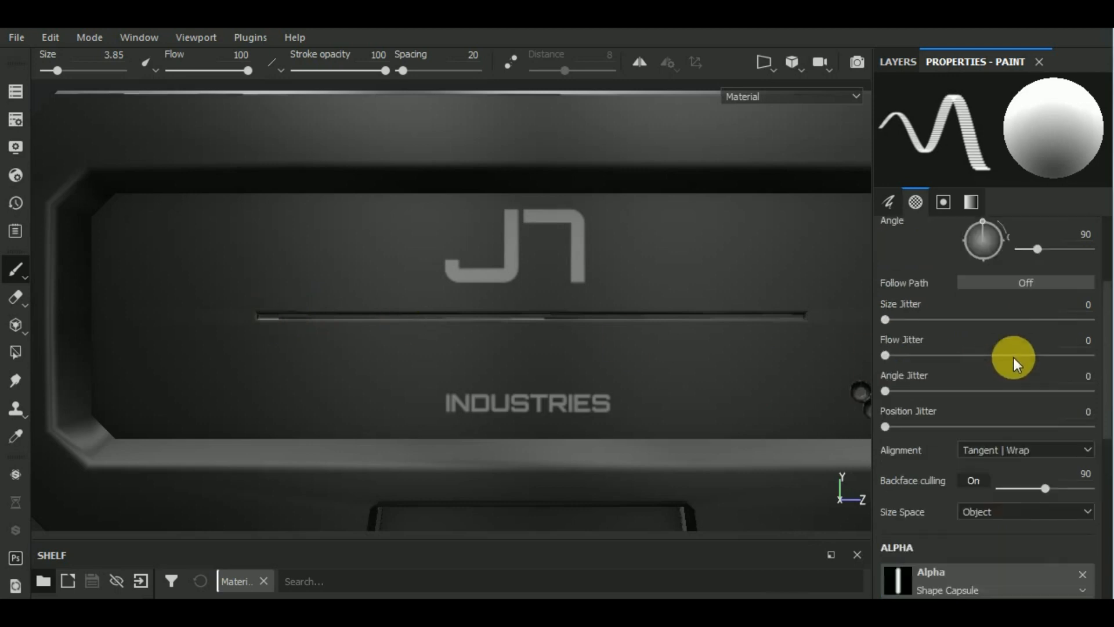
pyautogui.click(1083, 321)
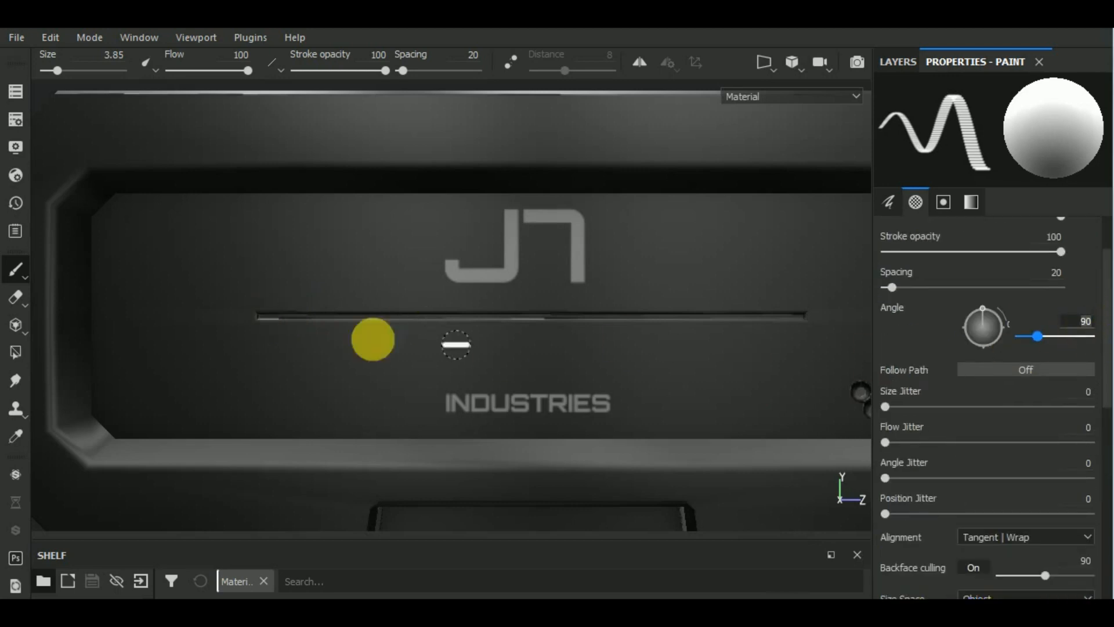
# Try to paint a straight red line in the mask along the groove between the logo and the INDUSTRIES text.
pyautogui.moveTo(272, 315); pyautogui.dragTo(341, 331)
pyautogui.hotkey('ctrl', 'z')
pyautogui.scroll(2, 276, 317)
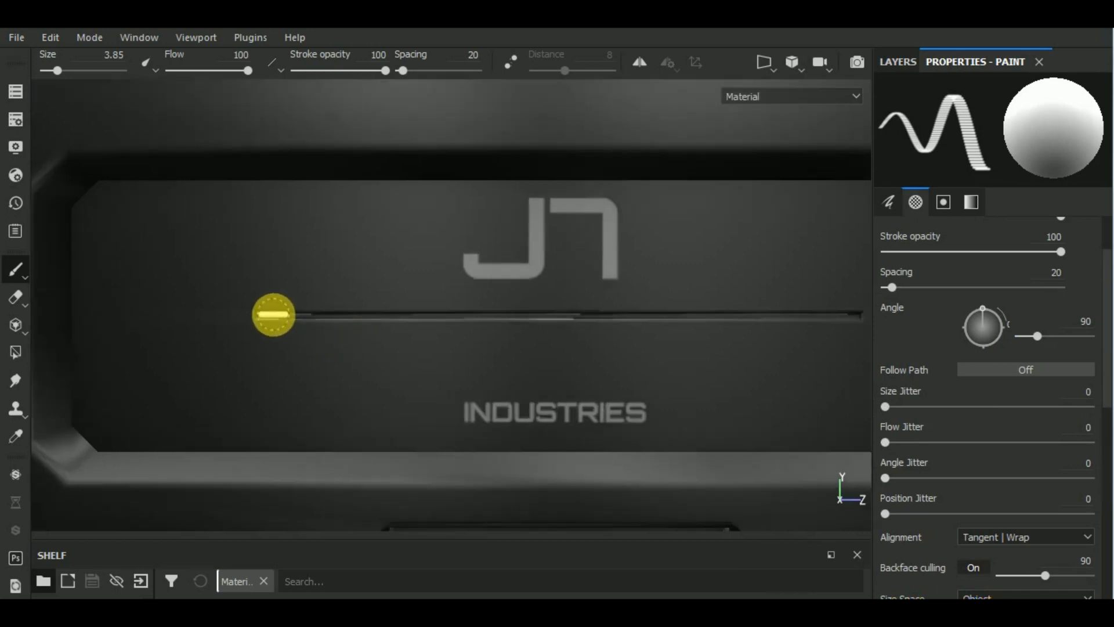
pyautogui.scroll(-1, 273, 315)
pyautogui.moveTo(380, 347); pyautogui.dragTo(331, 341, button='middle')
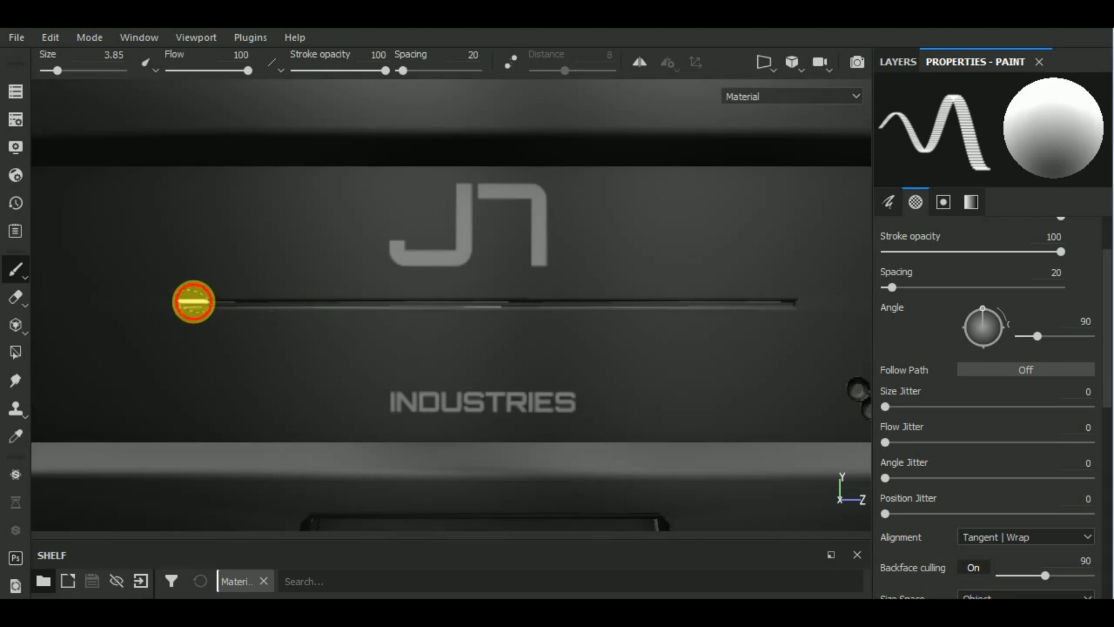
pyautogui.moveTo(193, 302); pyautogui.dragTo(204, 303)
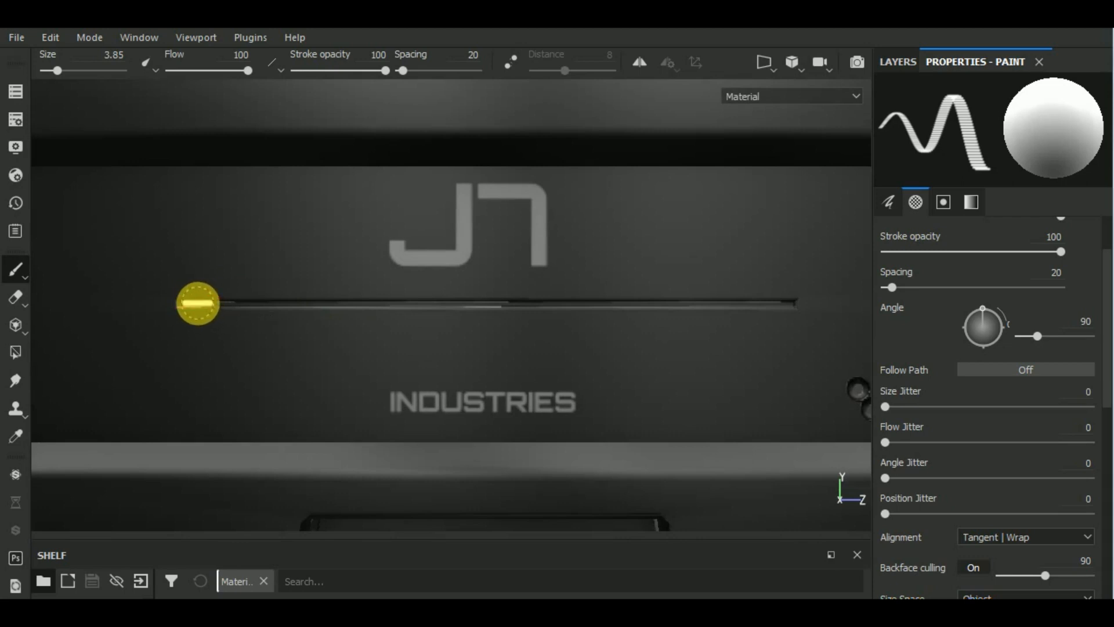
pyautogui.keyDown('shift'); pyautogui.moveTo(193, 302); pyautogui.dragTo(702, 297); pyautogui.keyUp('shift')
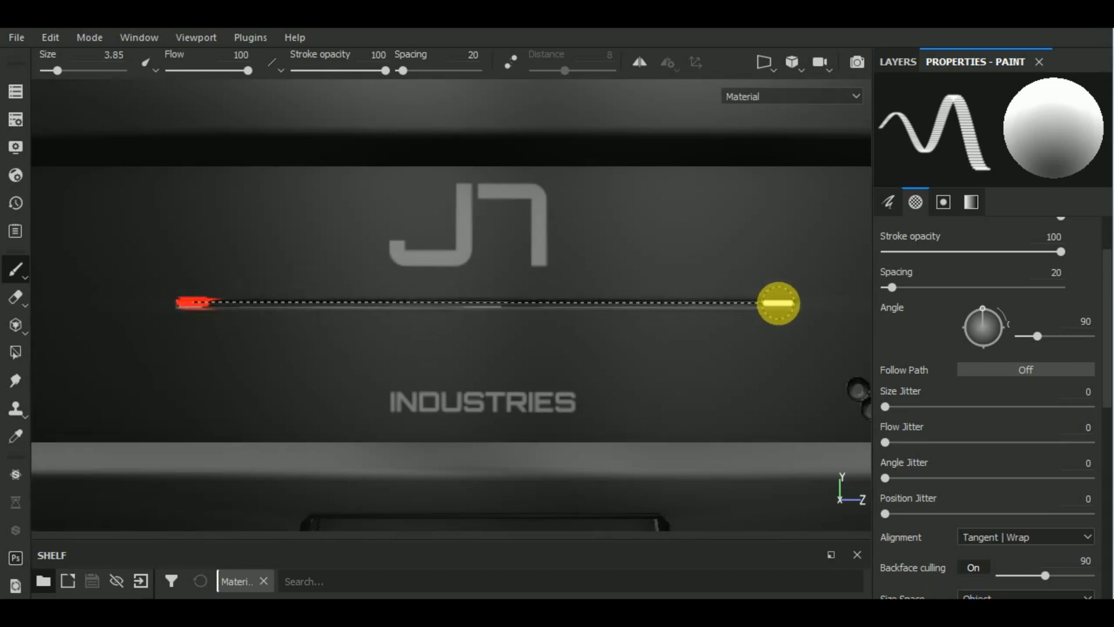
pyautogui.keyDown('shift'); pyautogui.click(778, 302); pyautogui.keyUp('shift')
pyautogui.scroll(-2, 536, 344)
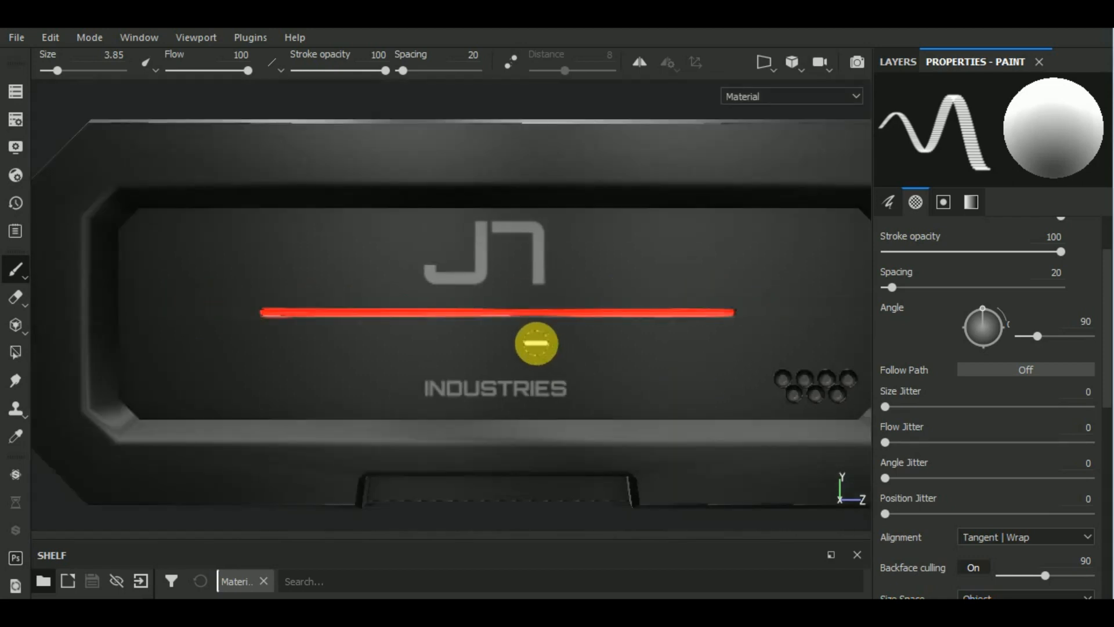
pyautogui.scroll(3, 259, 327)
pyautogui.hotkey('ctrl', 'z')
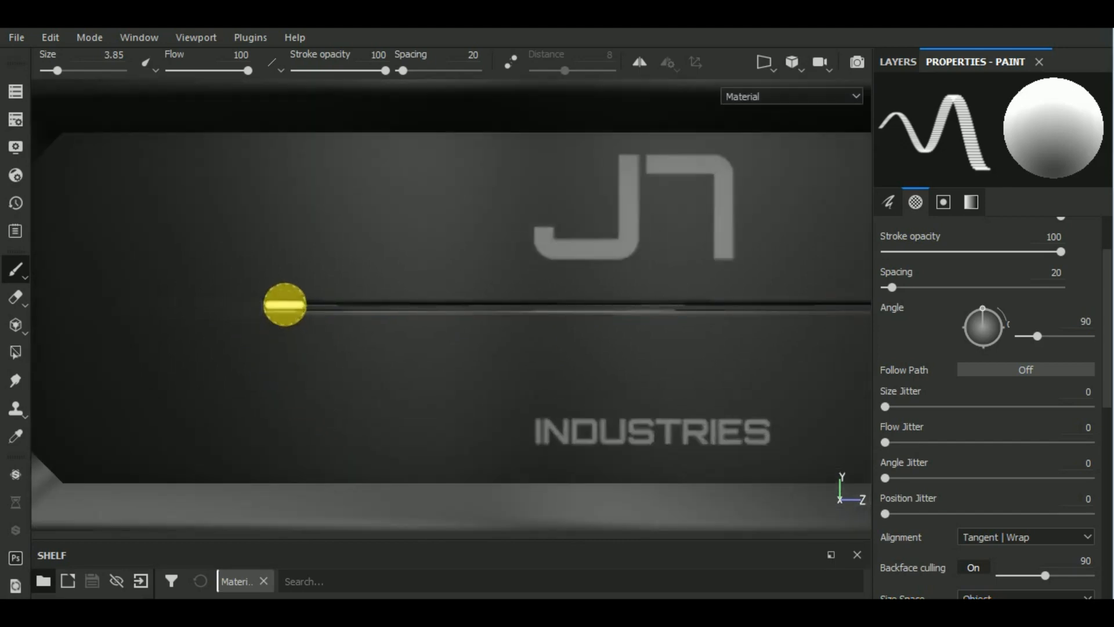
pyautogui.press('shift')
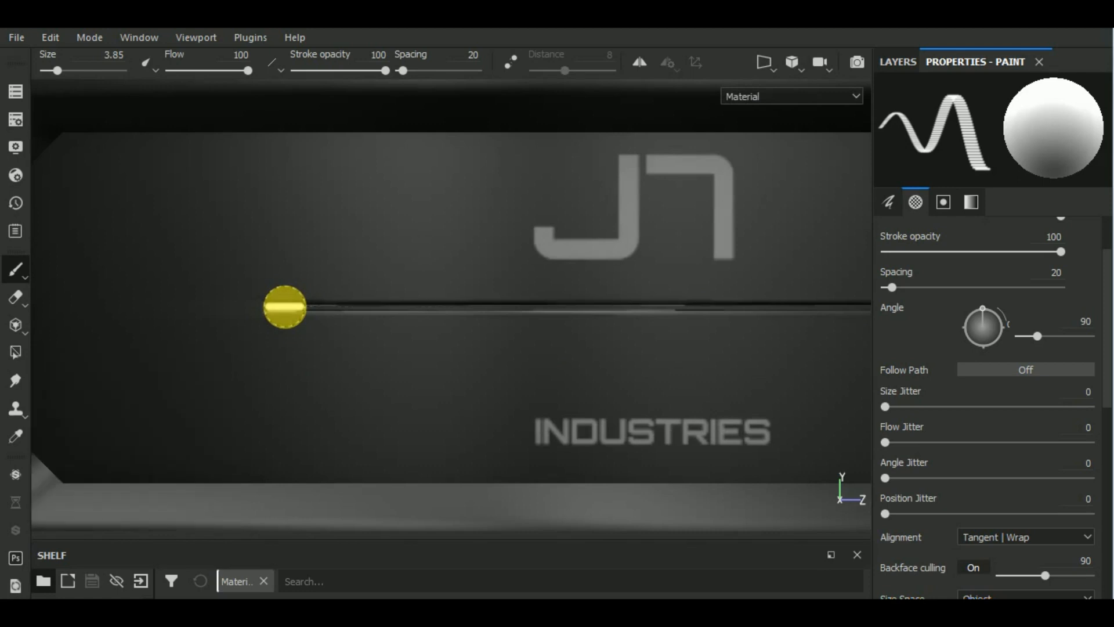
pyautogui.keyDown('shift'); pyautogui.click(284, 306); pyautogui.keyUp('shift')
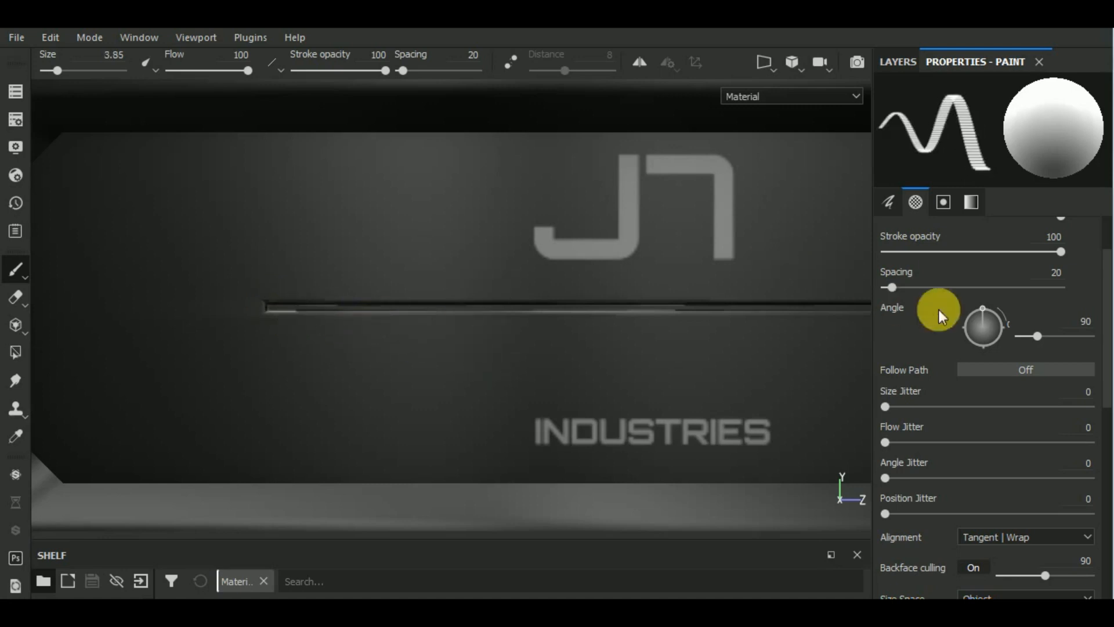
# Reduce the mask brush size to 3.48.
pyautogui.scroll(3, 977, 304)
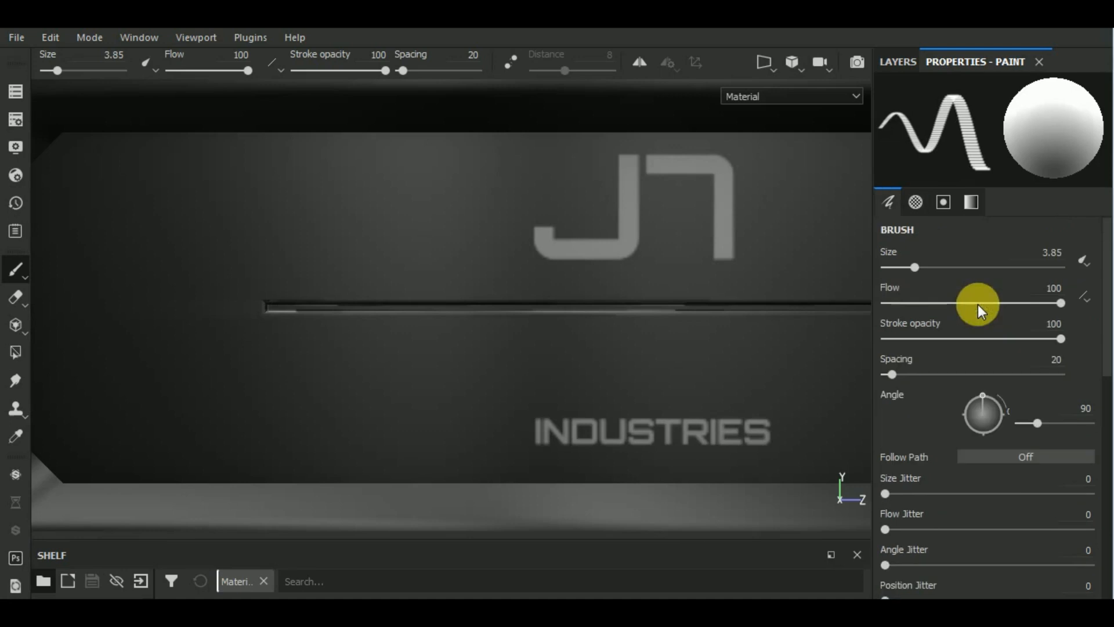
pyautogui.click(914, 266)
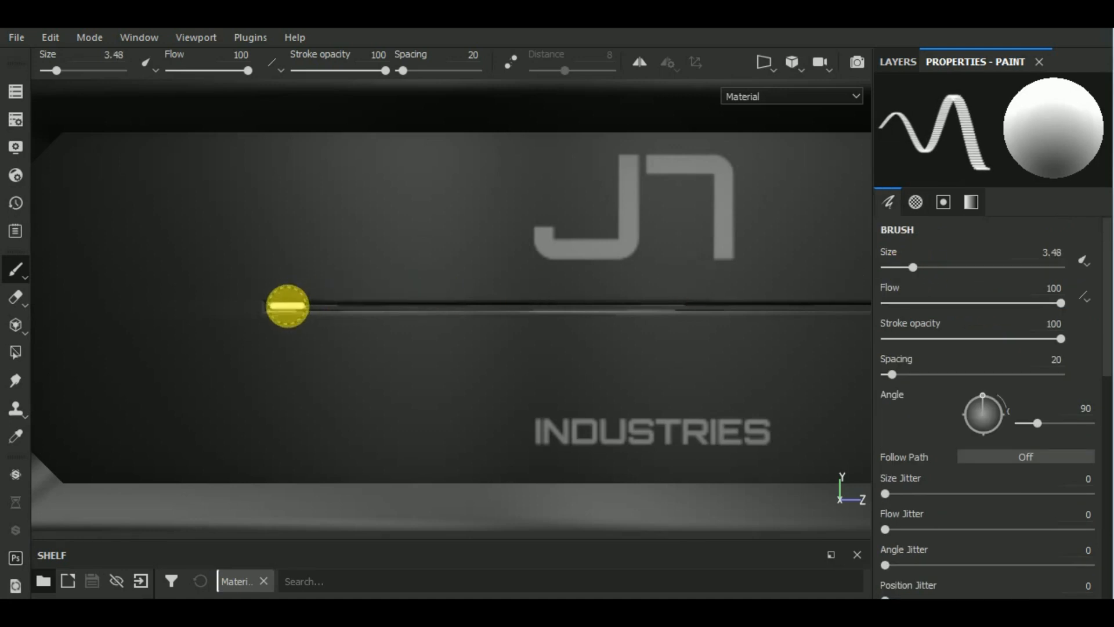
# Try a brush dab at the left end of the front panel's groove, then undo it.
pyautogui.press('shift')
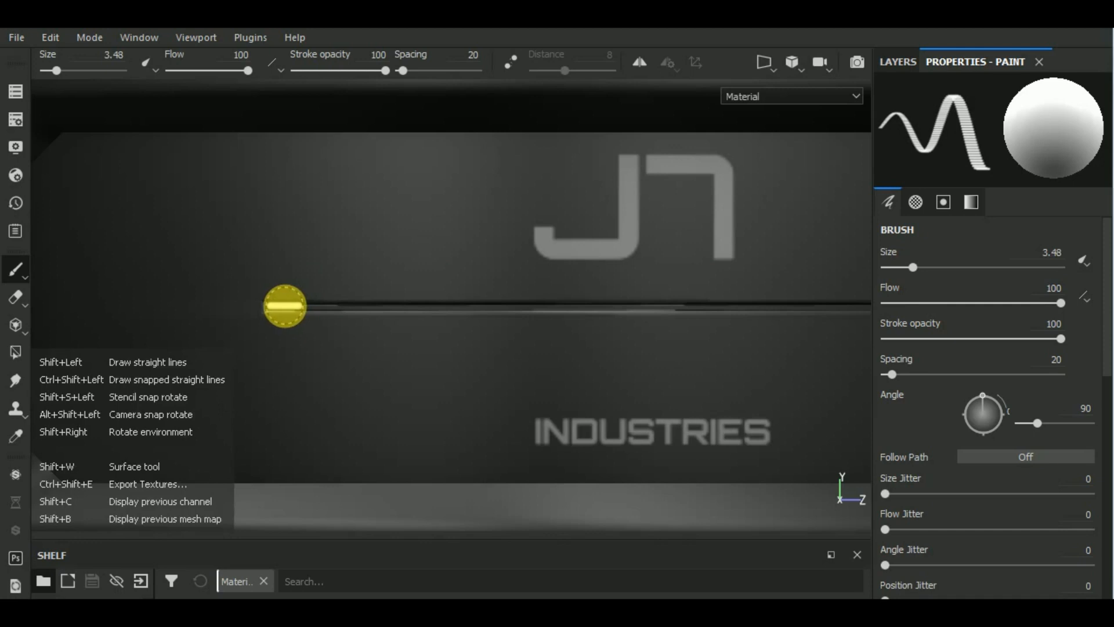
pyautogui.keyDown('shift'); pyautogui.click(285, 306); pyautogui.keyUp('shift')
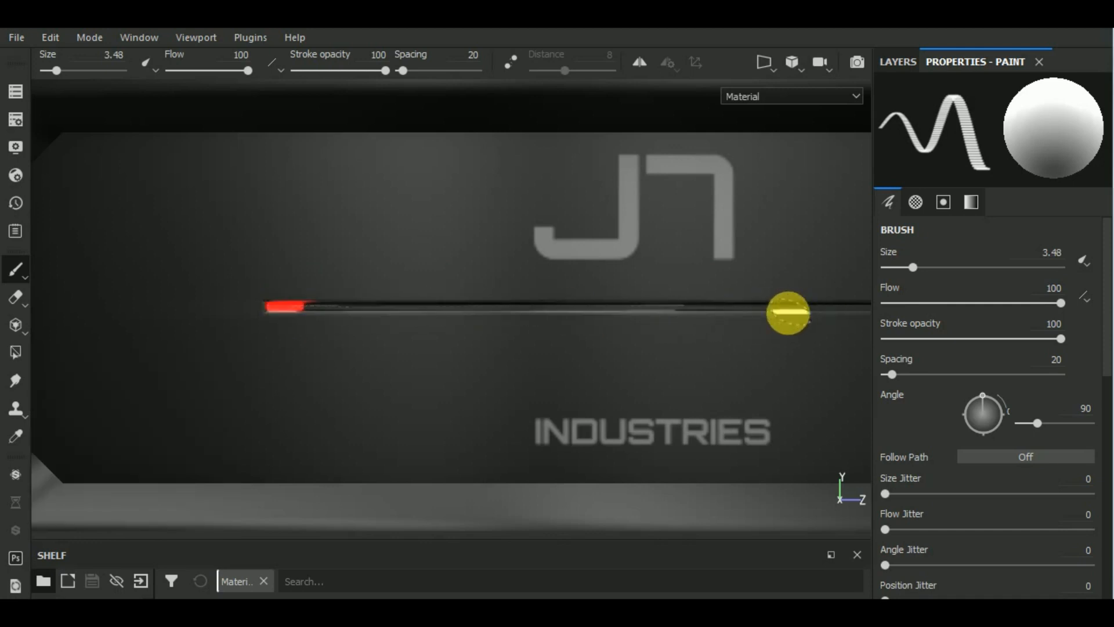
pyautogui.scroll(2, 783, 308)
pyautogui.scroll(-5, 782, 307)
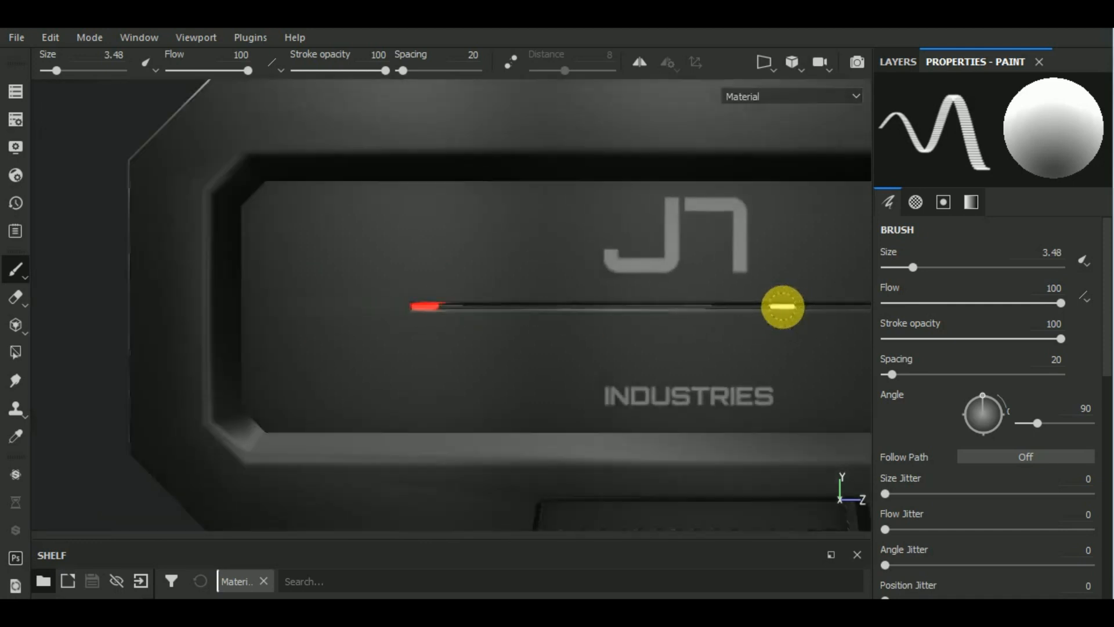
pyautogui.scroll(-2, 782, 306)
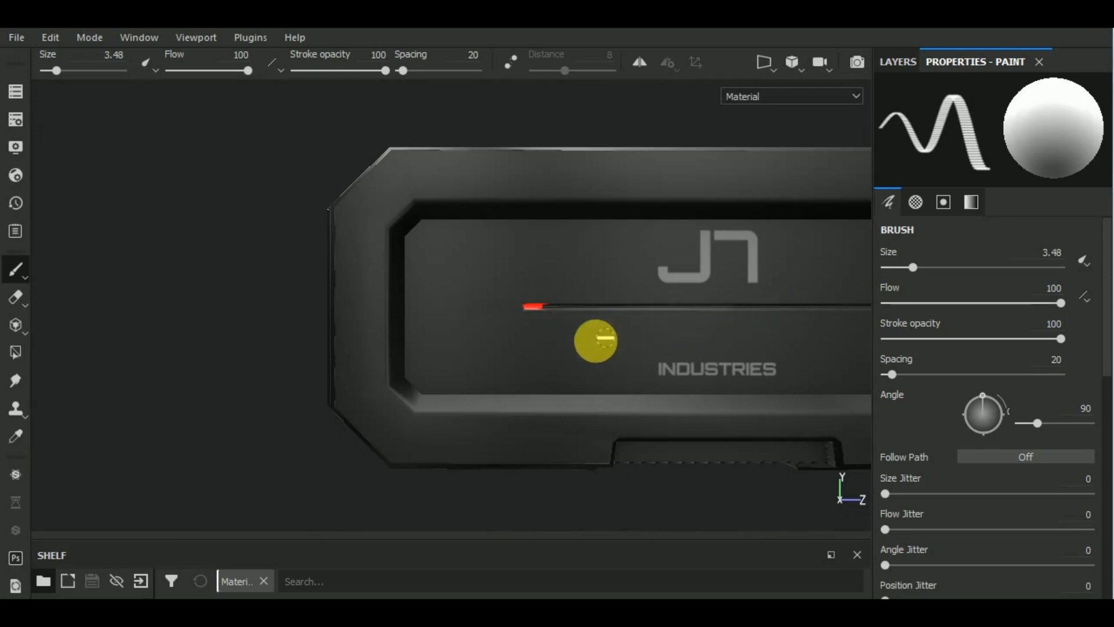
pyautogui.moveTo(580, 337)
pyautogui.keyDown('alt'); pyautogui.mouseDown(button='middle')
pyautogui.moveTo(493, 350)
pyautogui.moveTo(428, 342)
pyautogui.mouseUp(button='middle'); pyautogui.keyUp('alt')
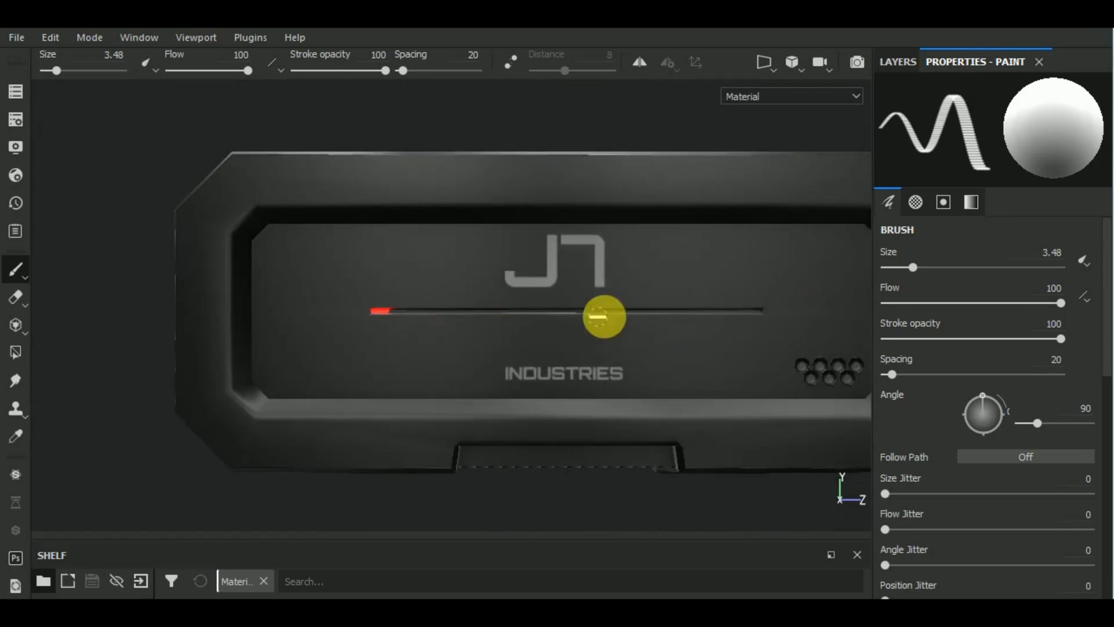
pyautogui.scroll(2, 600, 317)
pyautogui.keyDown('alt'); pyautogui.moveTo(655, 347); pyautogui.dragTo(611, 348, button='middle'); pyautogui.keyUp('alt')
pyautogui.hotkey('ctrl', 'z')
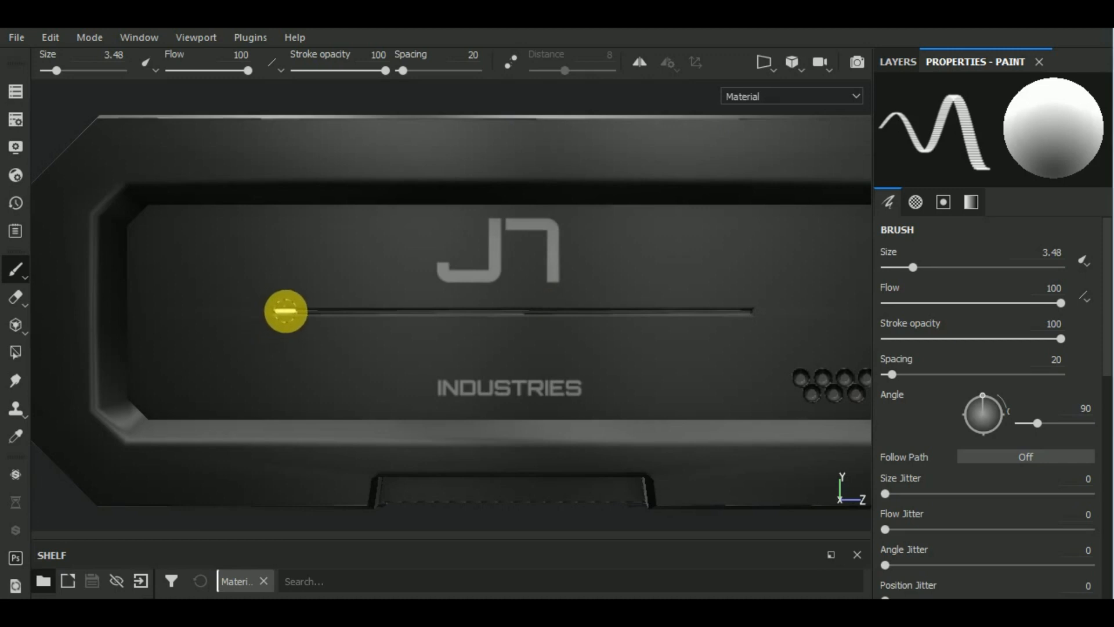
# Paint one straight line in the fill layer's mask from the left end to the right end of the front groove.
pyautogui.press('shift')
pyautogui.press('shift')
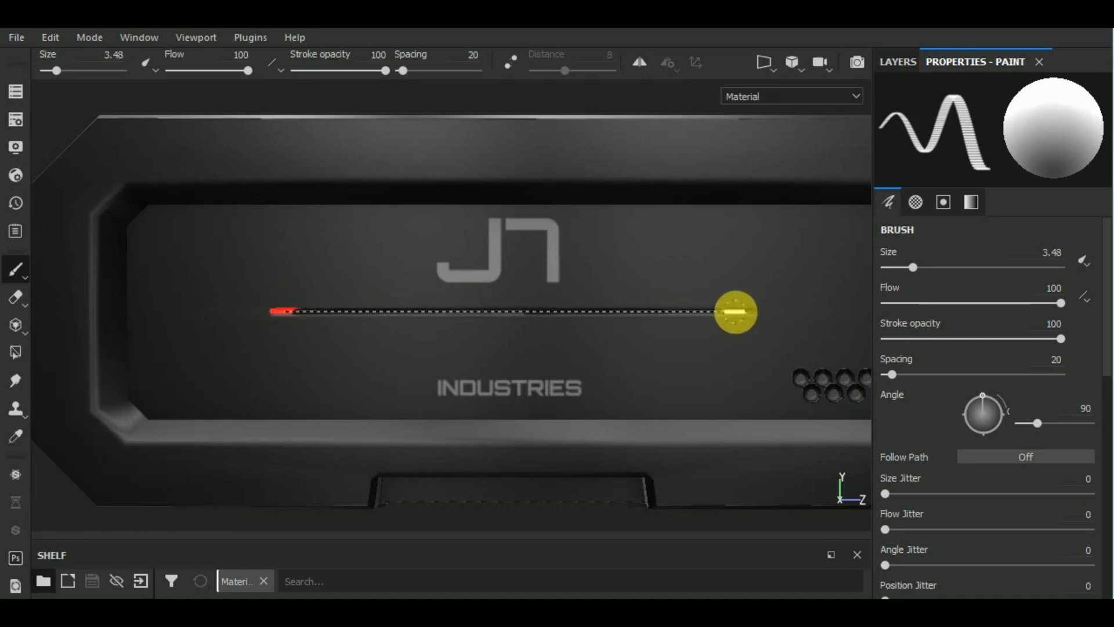
pyautogui.keyDown('shift'); pyautogui.click(740, 311); pyautogui.keyUp('shift')
pyautogui.scroll(-4, 658, 337)
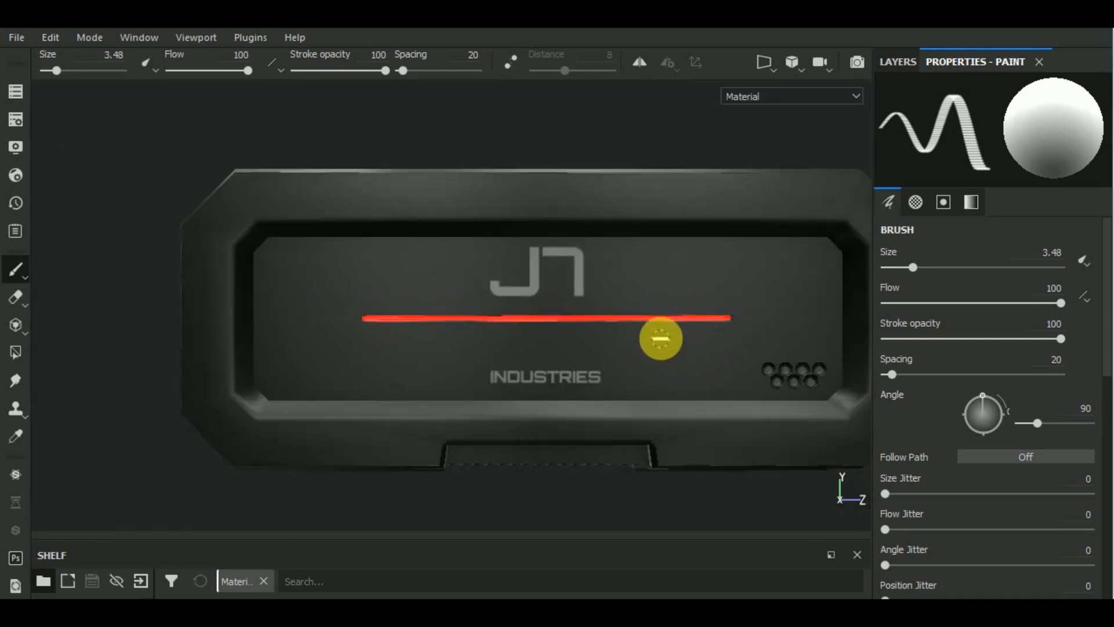
# Raise the main shader's Emissive Intensity to about 7.98.
pyautogui.moveTo(678, 480)
pyautogui.keyDown('alt'); pyautogui.mouseDown()
pyautogui.moveTo(784, 447)
pyautogui.moveTo(756, 487)
pyautogui.moveTo(697, 405)
pyautogui.moveTo(756, 436)
pyautogui.moveTo(688, 465)
pyautogui.mouseUp(); pyautogui.keyUp('alt')
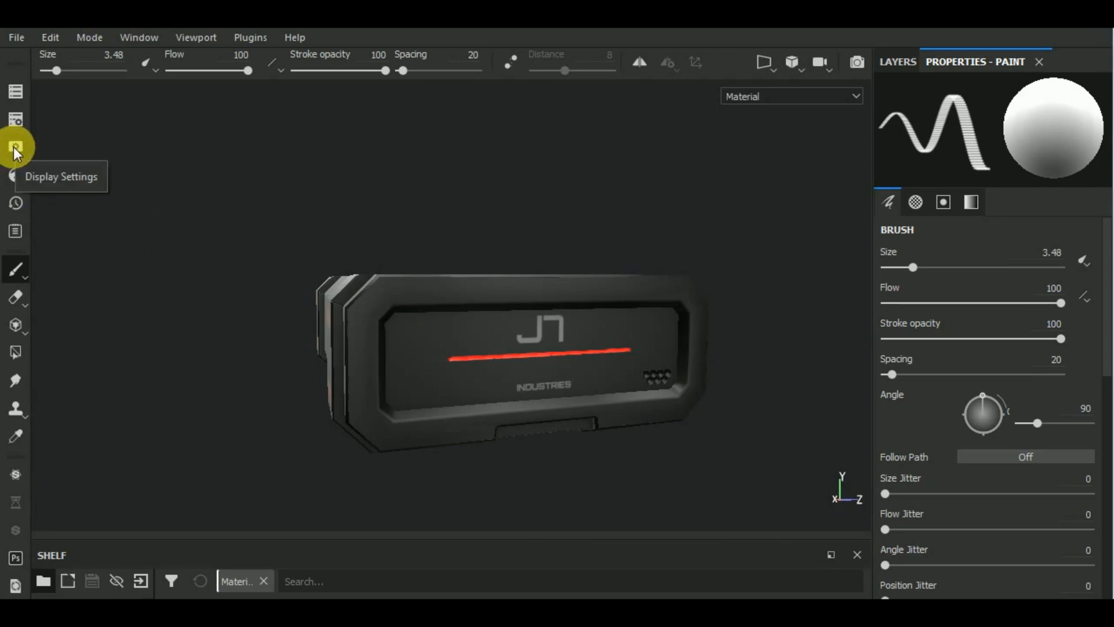
pyautogui.click(13, 170)
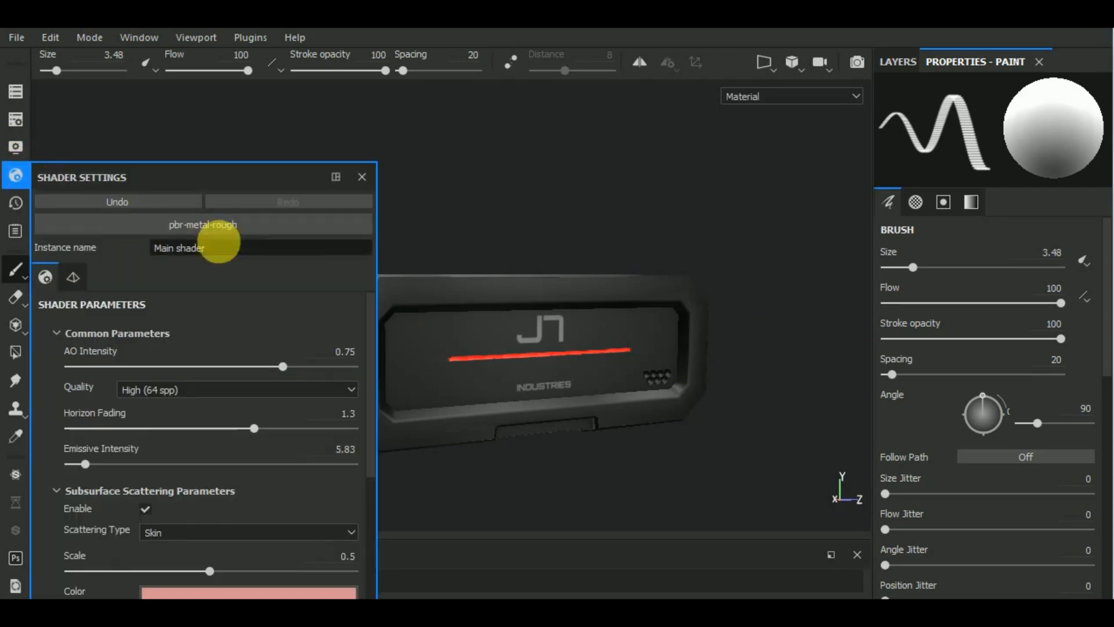
pyautogui.moveTo(88, 462); pyautogui.dragTo(92, 462)
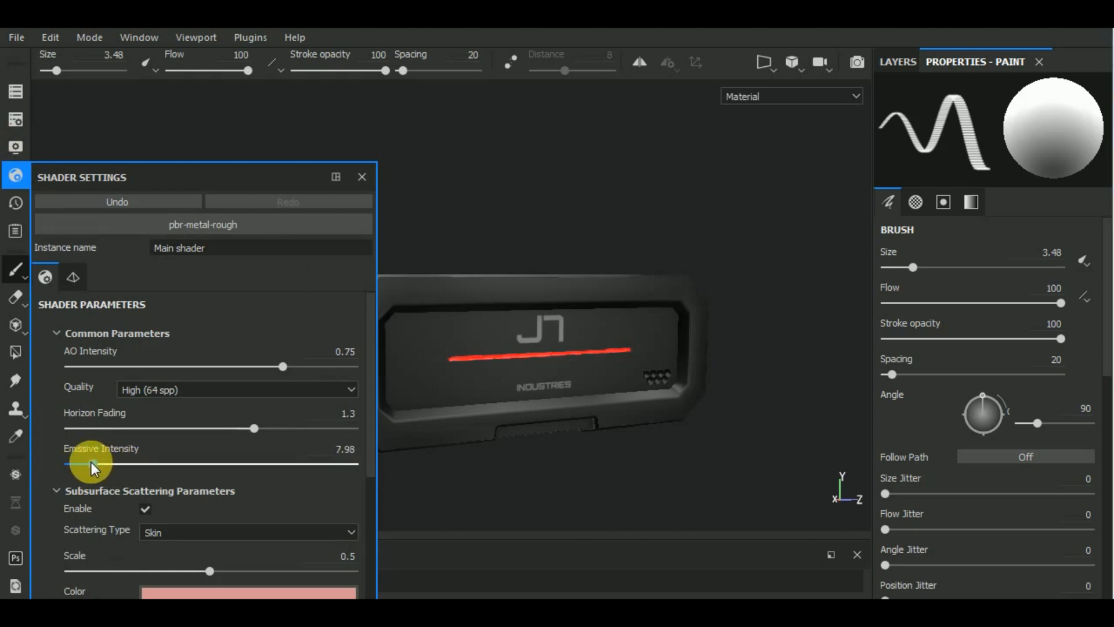
# Activate the camera's post effects and switch the Glare effect off and back on to compare the glow.
pyautogui.click(15, 147)
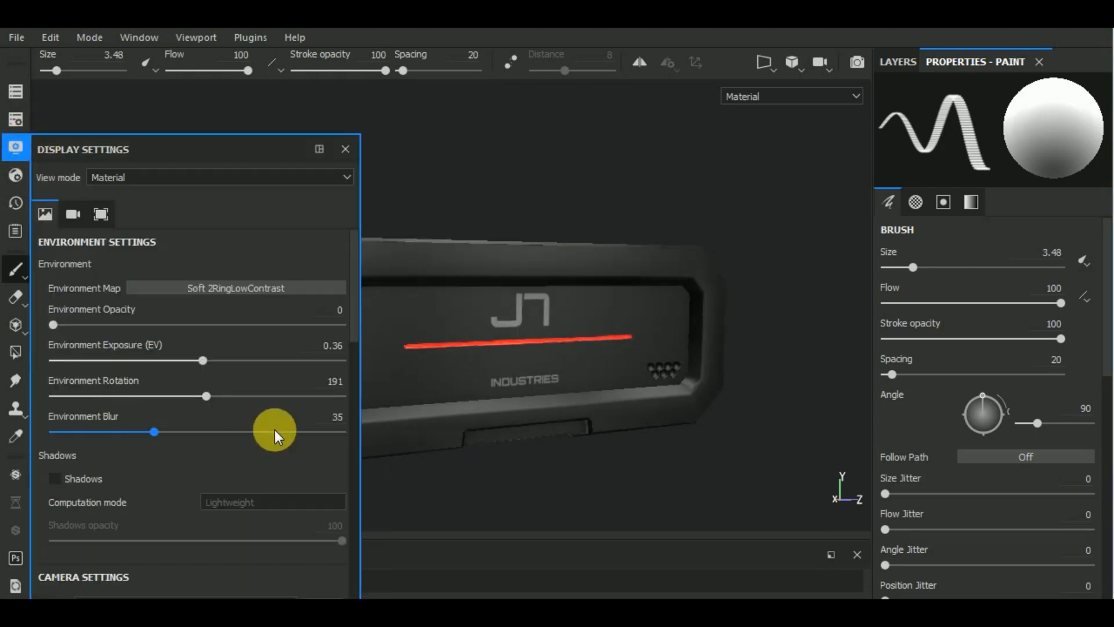
pyautogui.scroll(-10, 350, 368)
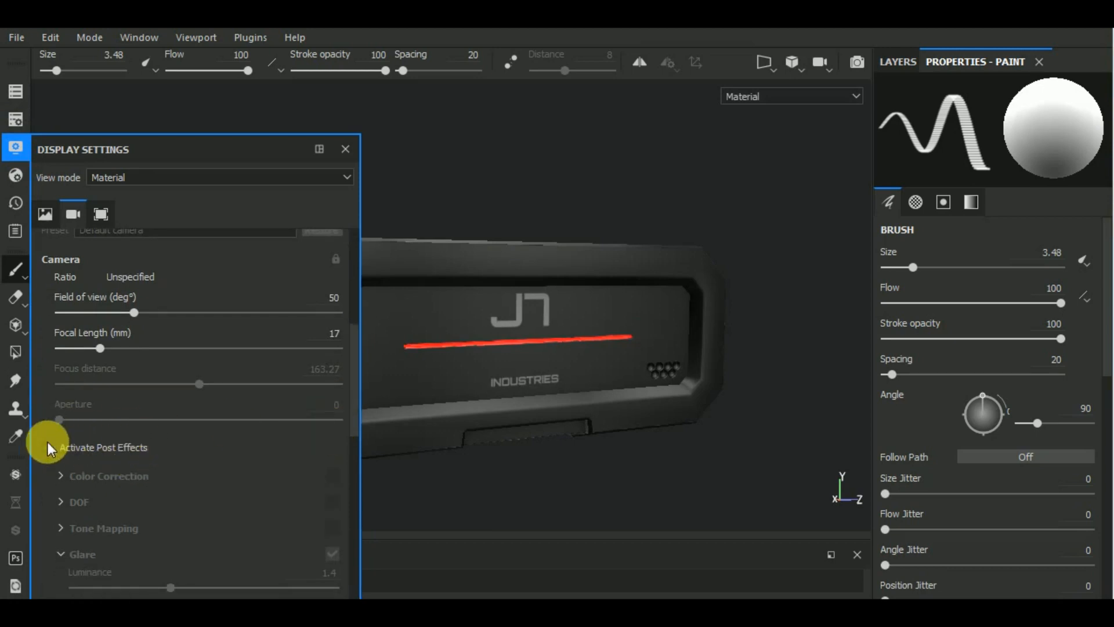
pyautogui.click(48, 446)
pyautogui.scroll(-5, 211, 433)
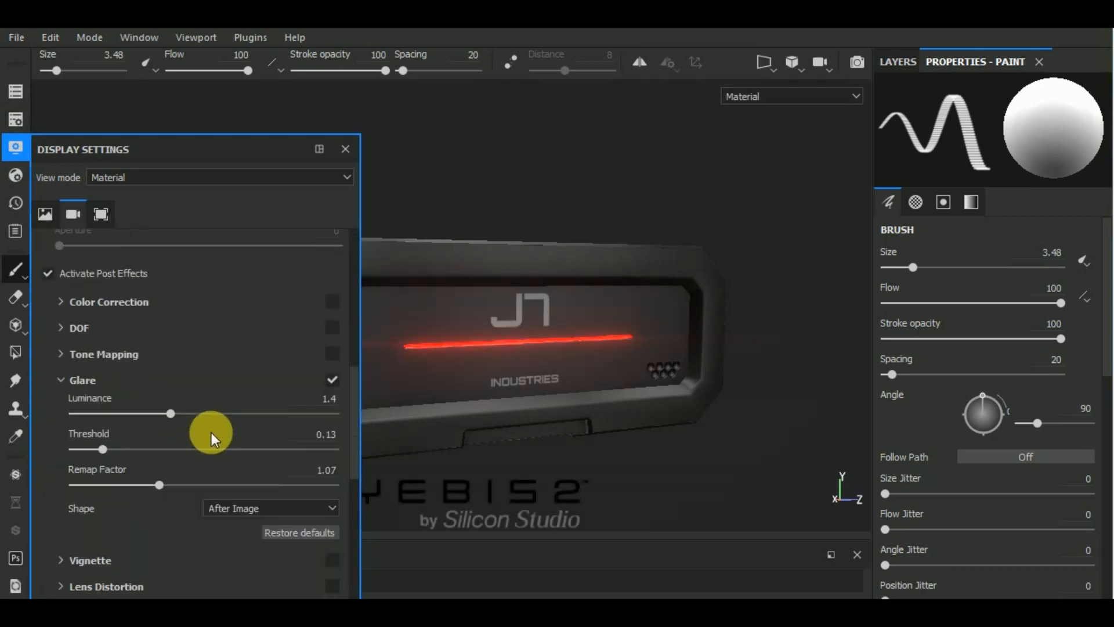
pyautogui.click(333, 381)
pyautogui.click(333, 380)
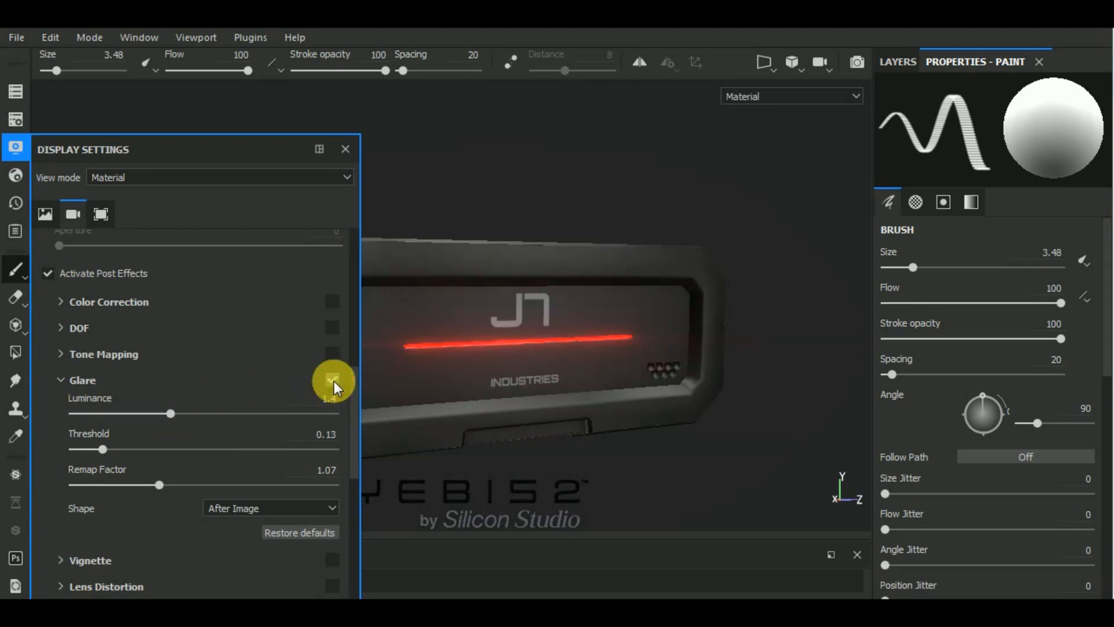
# Set the glare's Luminance to 4.52, Threshold to 0.23 and Remap Factor to 1.03.
pyautogui.moveTo(171, 413); pyautogui.dragTo(230, 413)
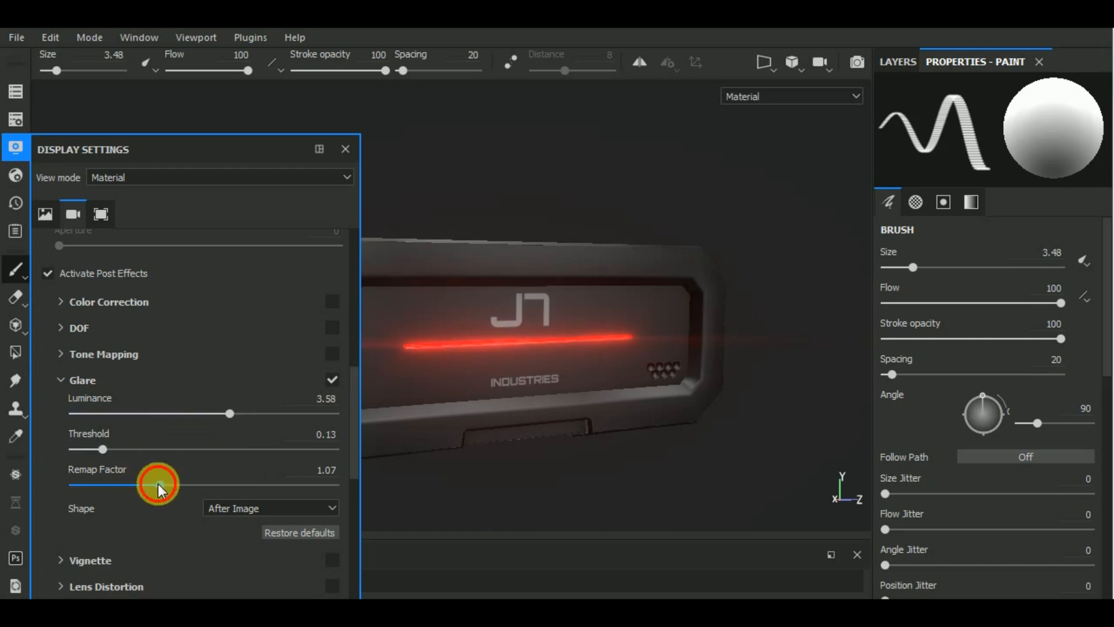
pyautogui.moveTo(158, 483)
pyautogui.mouseDown()
pyautogui.moveTo(215, 485)
pyautogui.moveTo(157, 485)
pyautogui.mouseUp()
pyautogui.moveTo(103, 447)
pyautogui.mouseDown()
pyautogui.moveTo(144, 448)
pyautogui.moveTo(90, 448)
pyautogui.moveTo(112, 450)
pyautogui.mouseUp()
pyautogui.click(231, 417)
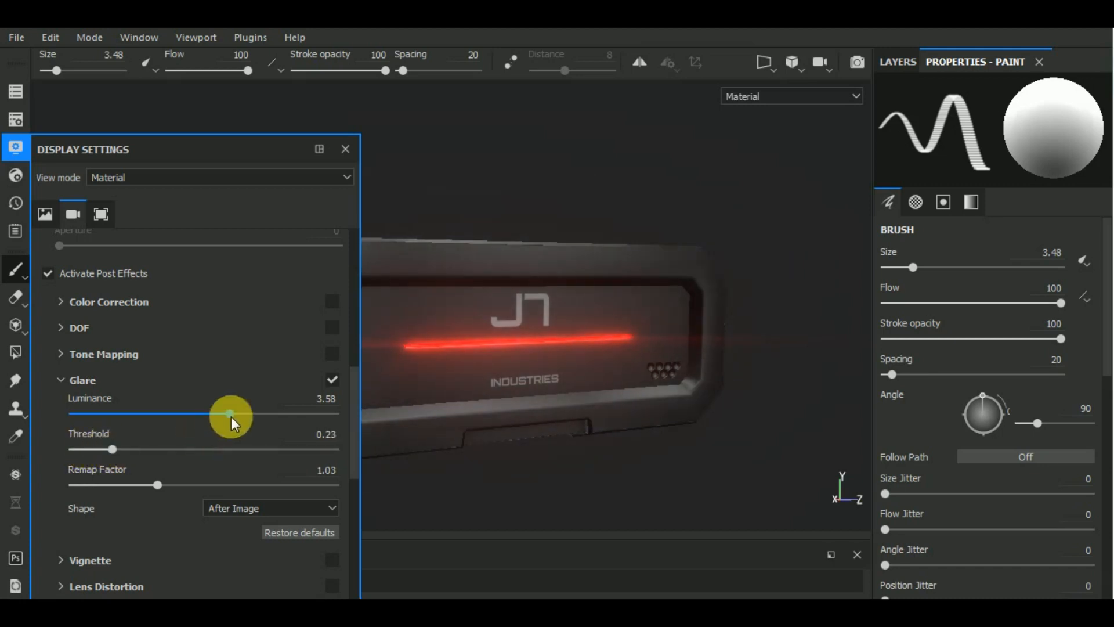
pyautogui.moveTo(231, 416); pyautogui.dragTo(249, 415)
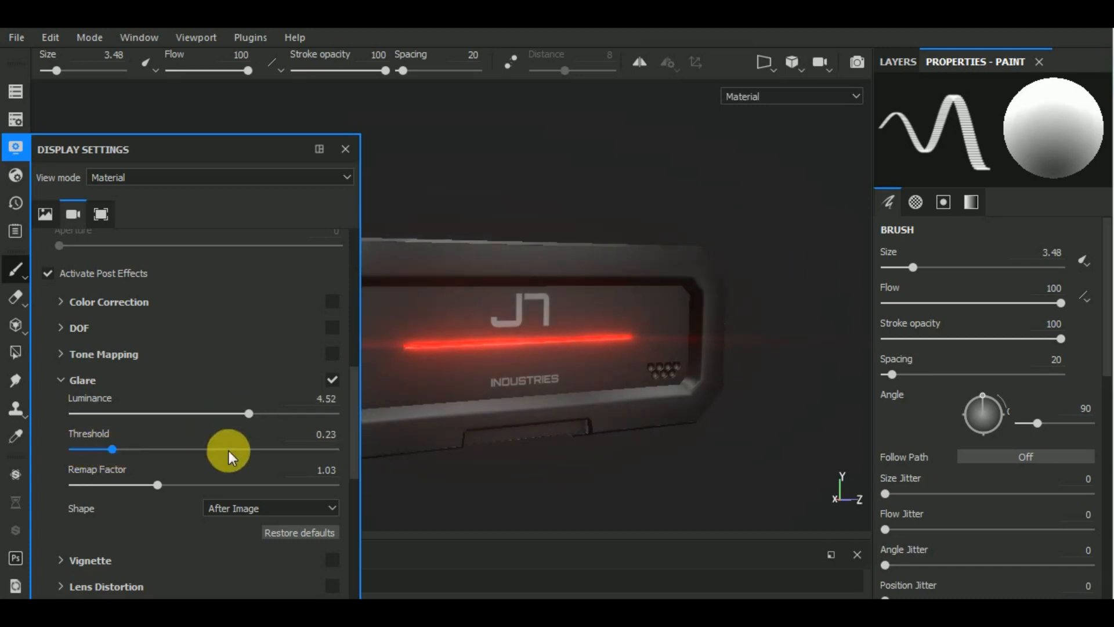
# Set the glare's Shape to Bloom and close the display settings.
pyautogui.click(239, 507)
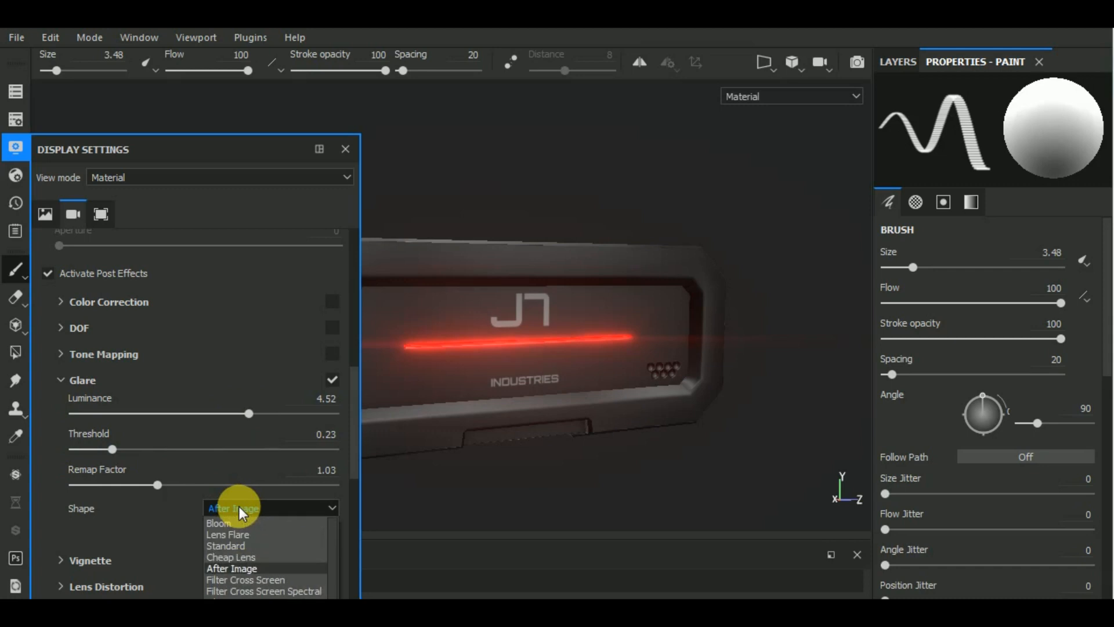
pyautogui.click(239, 506)
pyautogui.moveTo(588, 467); pyautogui.dragTo(711, 455)
pyautogui.click(228, 514)
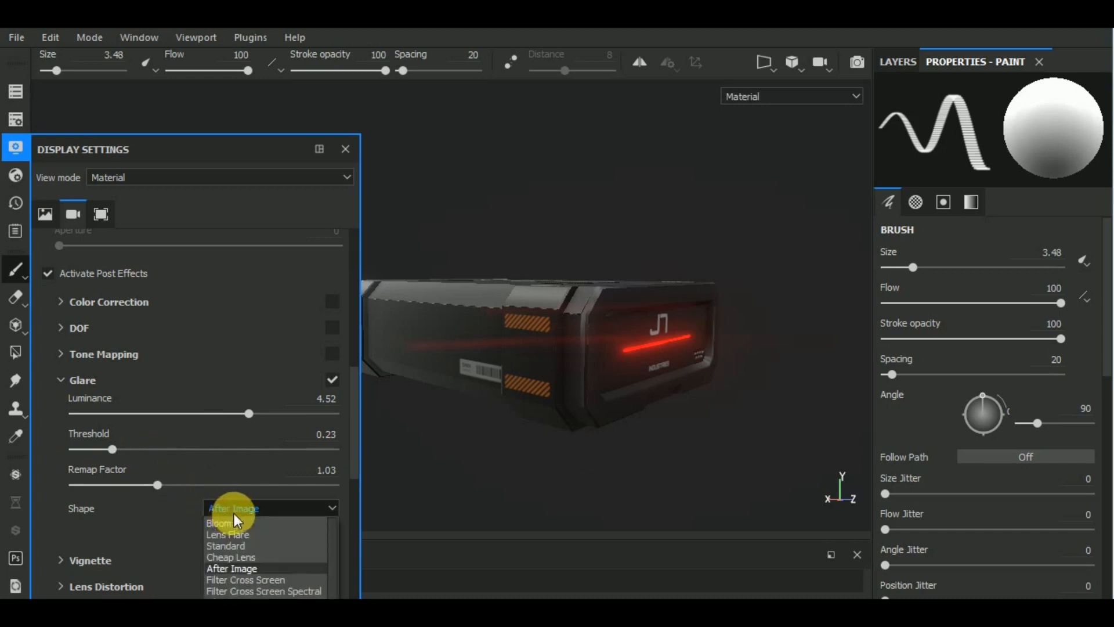
pyautogui.click(237, 520)
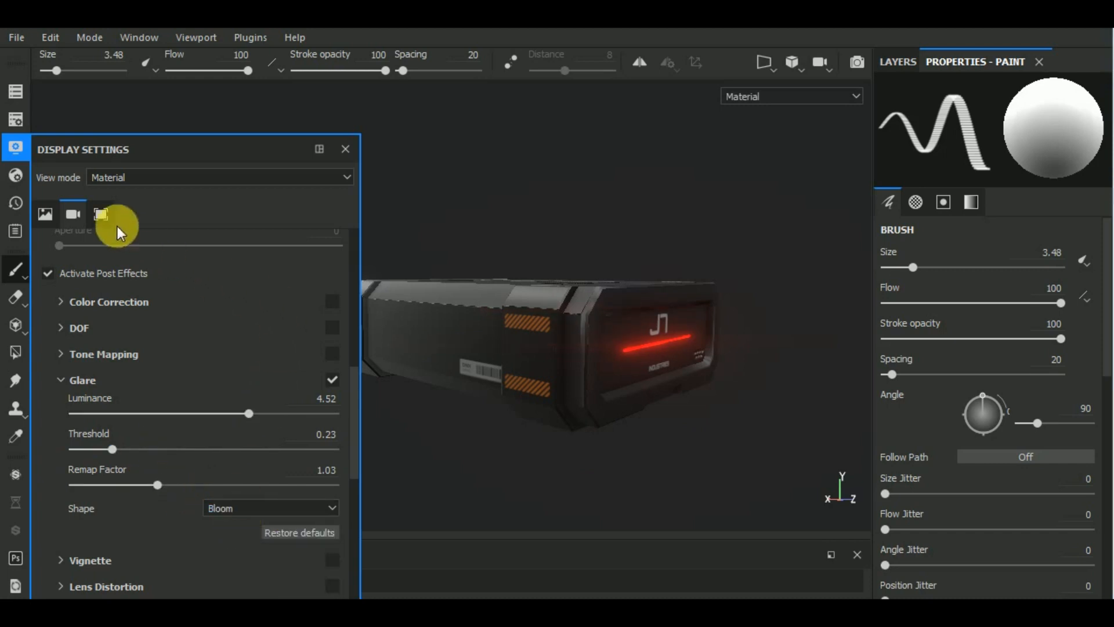
pyautogui.click(18, 147)
# Undo the short dab at the front groove's left end and paint one straight line along the whole groove in the mask.
pyautogui.moveTo(697, 450); pyautogui.dragTo(548, 464)
pyautogui.scroll(6, 435, 334)
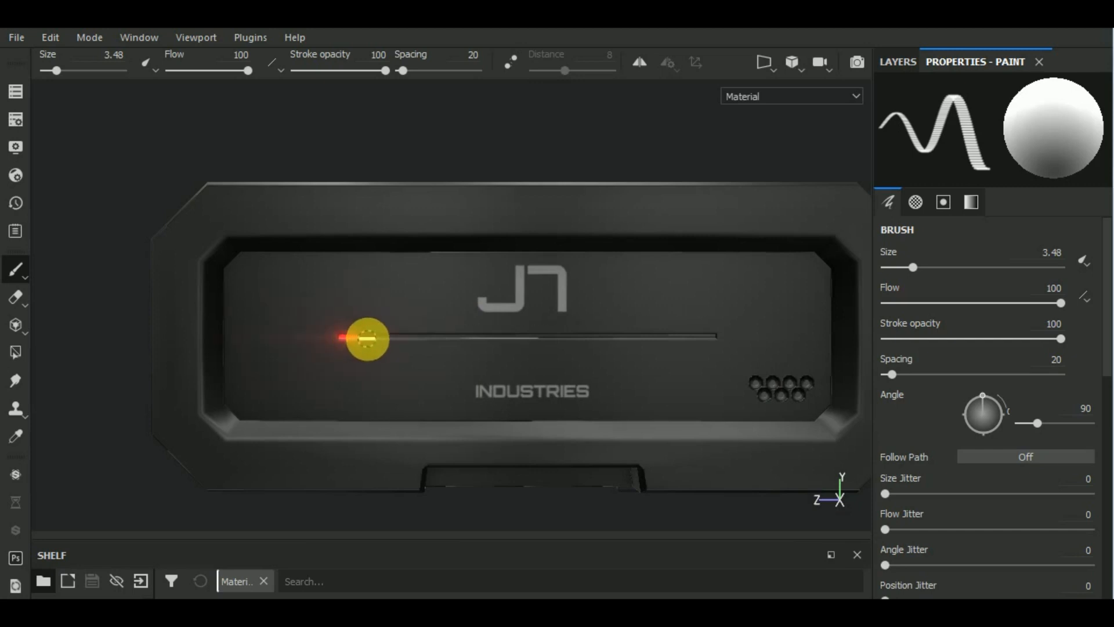
pyautogui.press('ctrl')
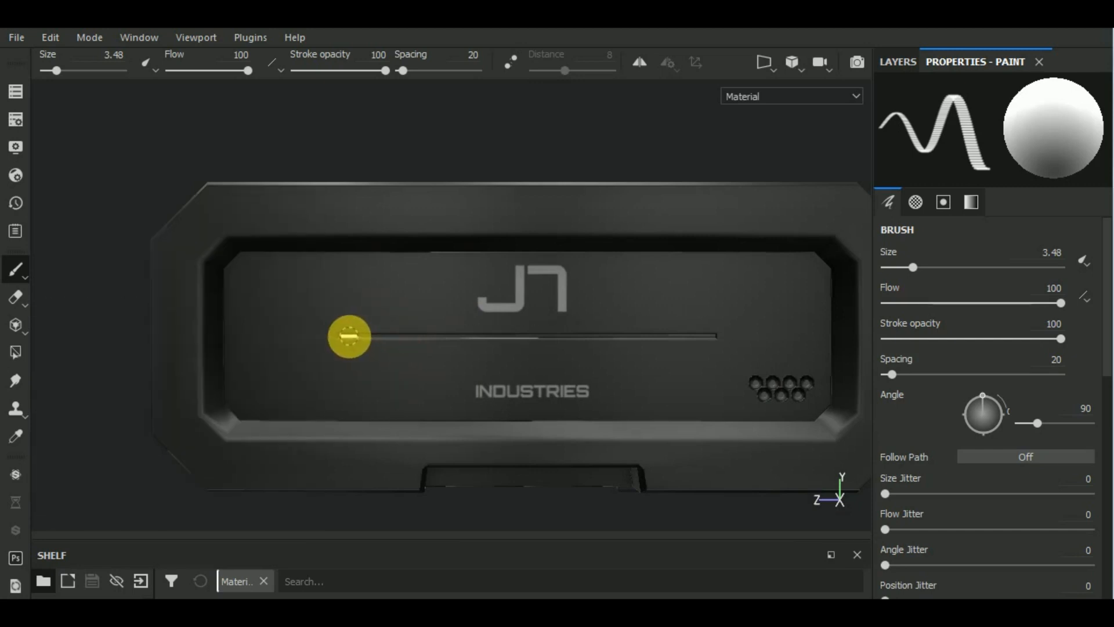
pyautogui.keyDown('shift'); pyautogui.moveTo(350, 337); pyautogui.dragTo(707, 332); pyautogui.keyUp('shift')
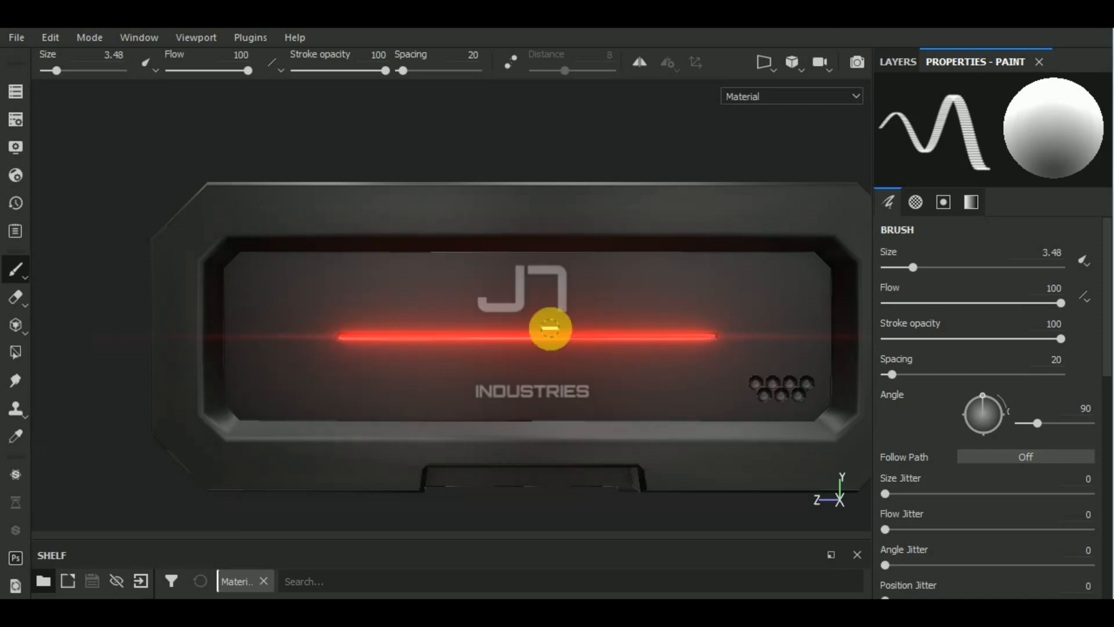
# Change Fill layer 1's emissive color to cyan with a hue of 0.515.
pyautogui.scroll(-5, 555, 313)
pyautogui.moveTo(590, 468); pyautogui.dragTo(667, 499)
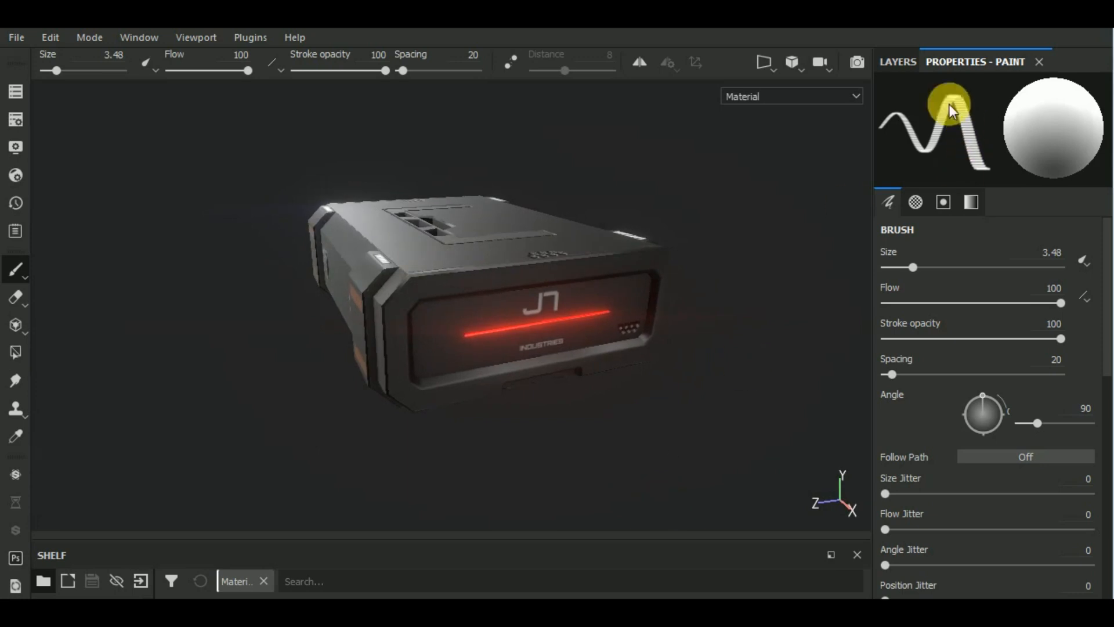
pyautogui.click(898, 61)
pyautogui.click(914, 173)
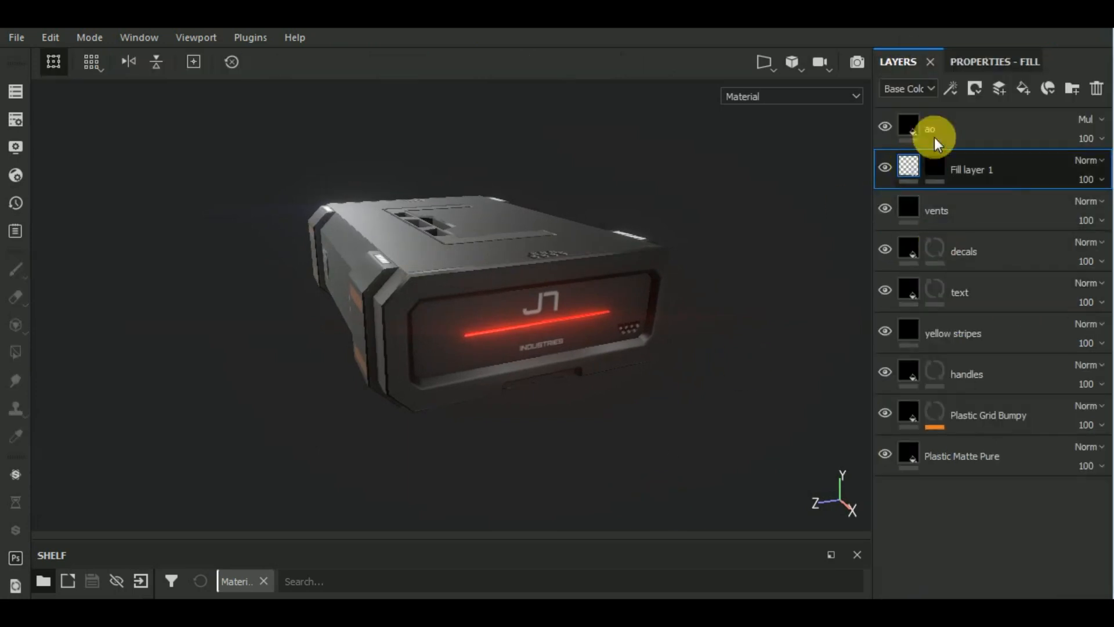
pyautogui.click(999, 62)
pyautogui.click(979, 504)
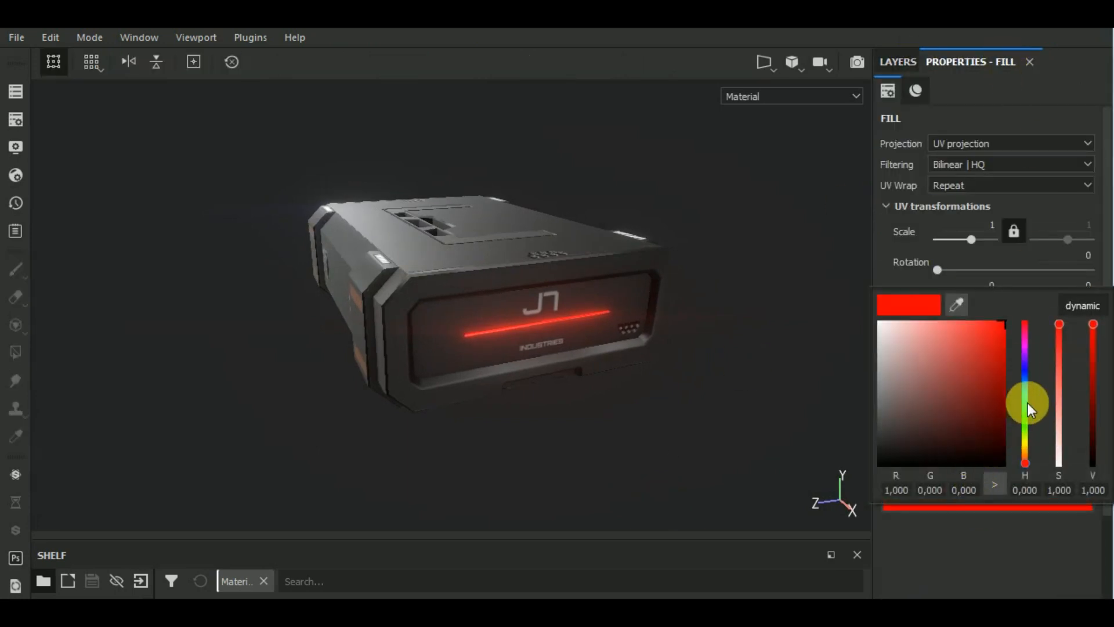
pyautogui.moveTo(1028, 402)
pyautogui.mouseDown()
pyautogui.moveTo(1022, 371)
pyautogui.moveTo(1022, 391)
pyautogui.mouseUp()
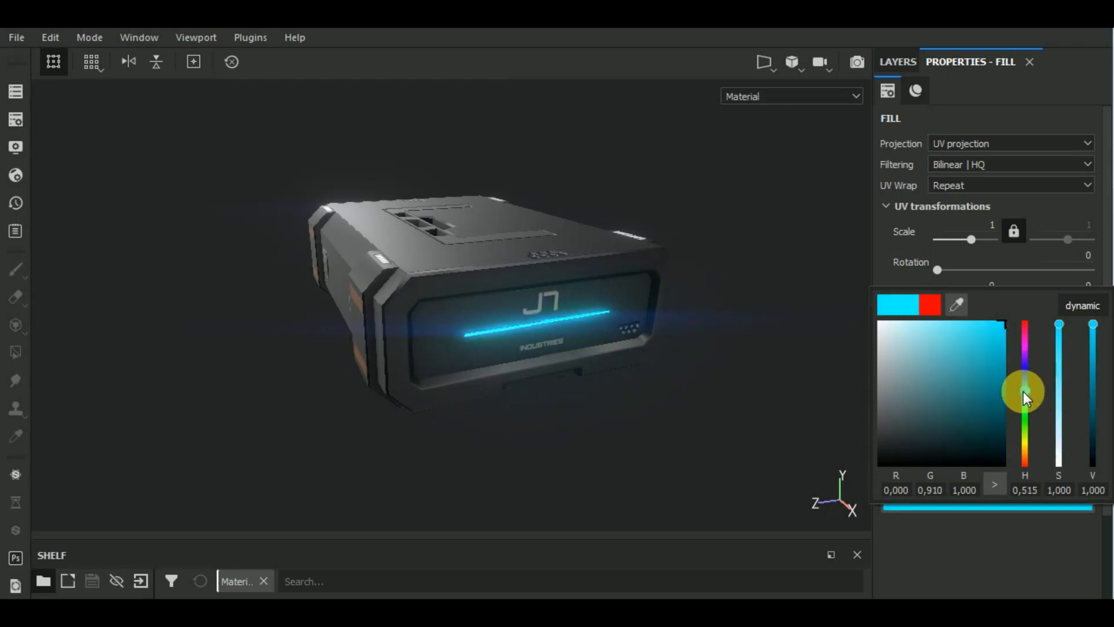
# Enlarge the shelf and display its Alphas category.
pyautogui.keyDown('alt'); pyautogui.moveTo(479, 442); pyautogui.dragTo(551, 429); pyautogui.keyUp('alt')
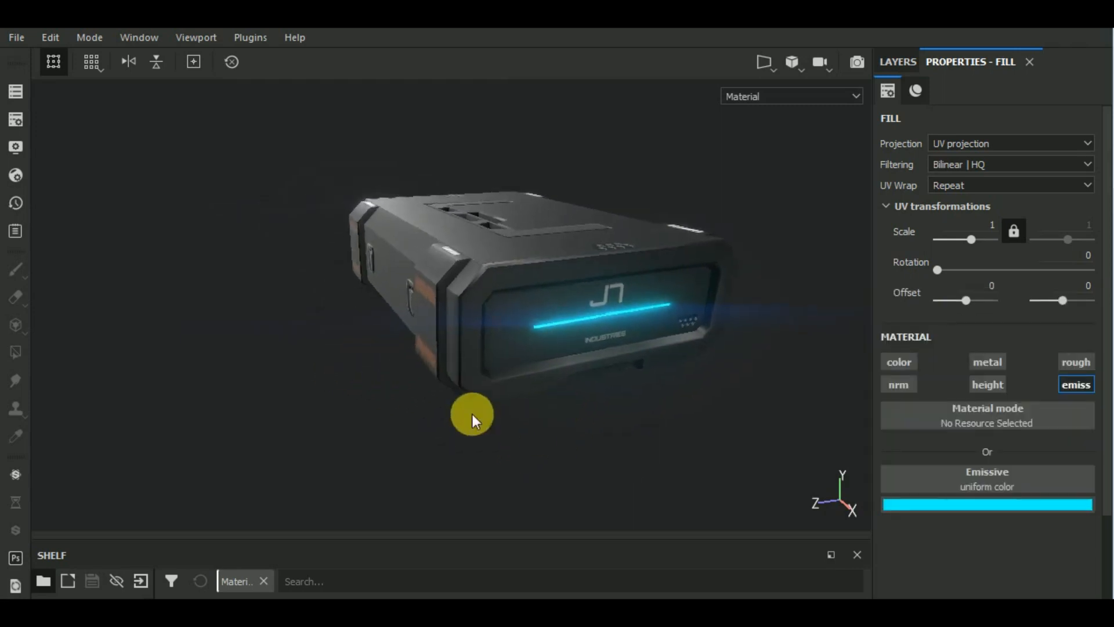
pyautogui.keyDown('alt'); pyautogui.moveTo(473, 419); pyautogui.dragTo(756, 394); pyautogui.keyUp('alt')
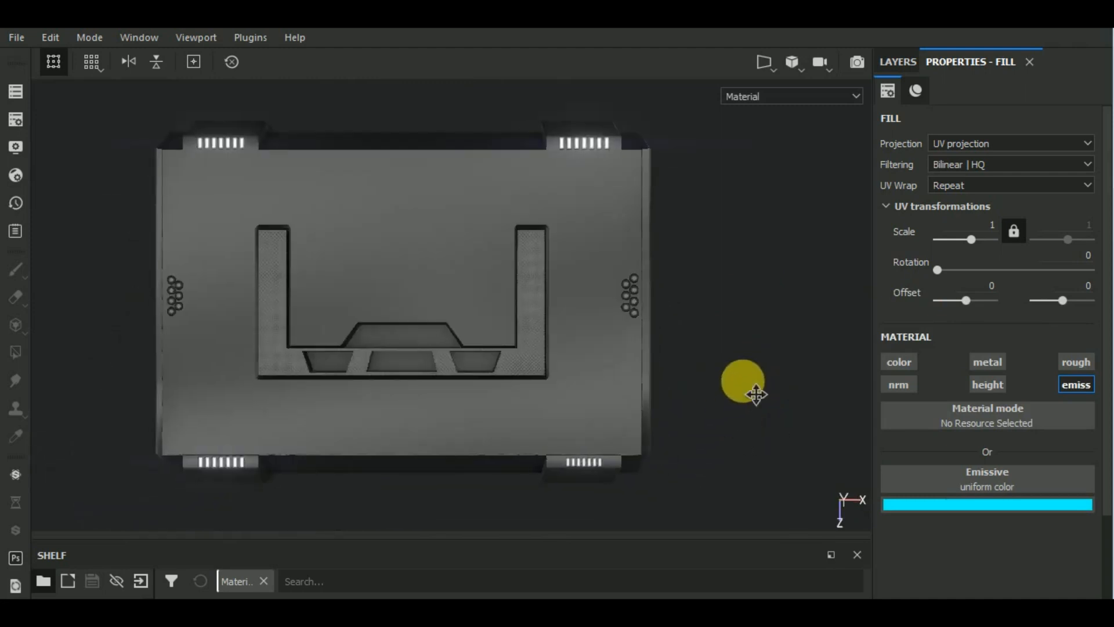
pyautogui.keyDown('alt'); pyautogui.moveTo(756, 394); pyautogui.dragTo(807, 379, button='middle'); pyautogui.keyUp('alt')
pyautogui.scroll(4, 471, 315)
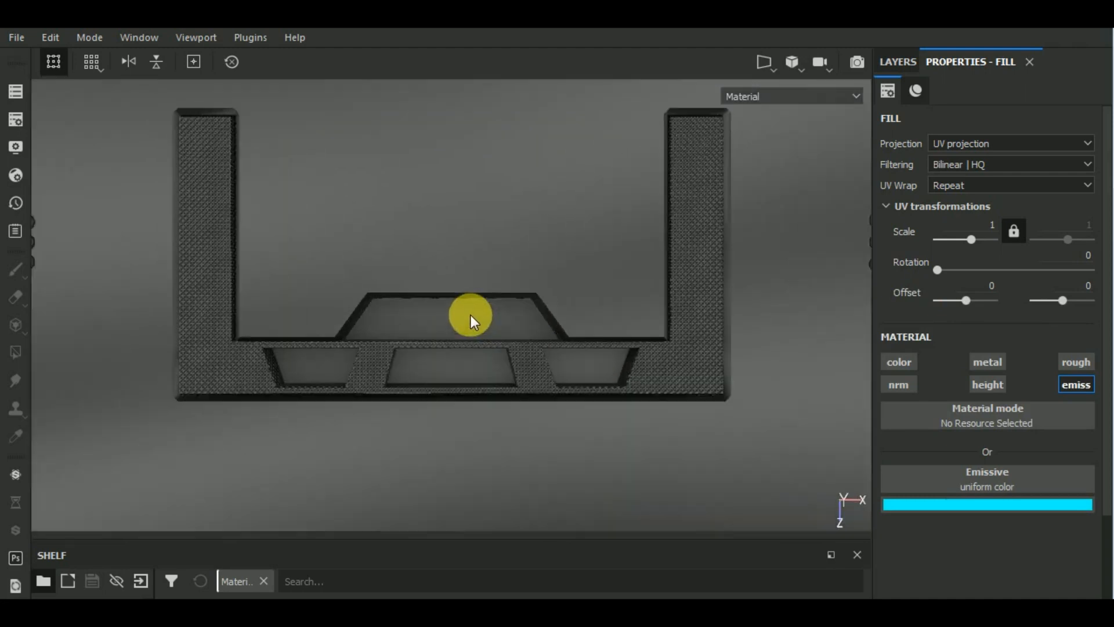
pyautogui.scroll(2, 471, 315)
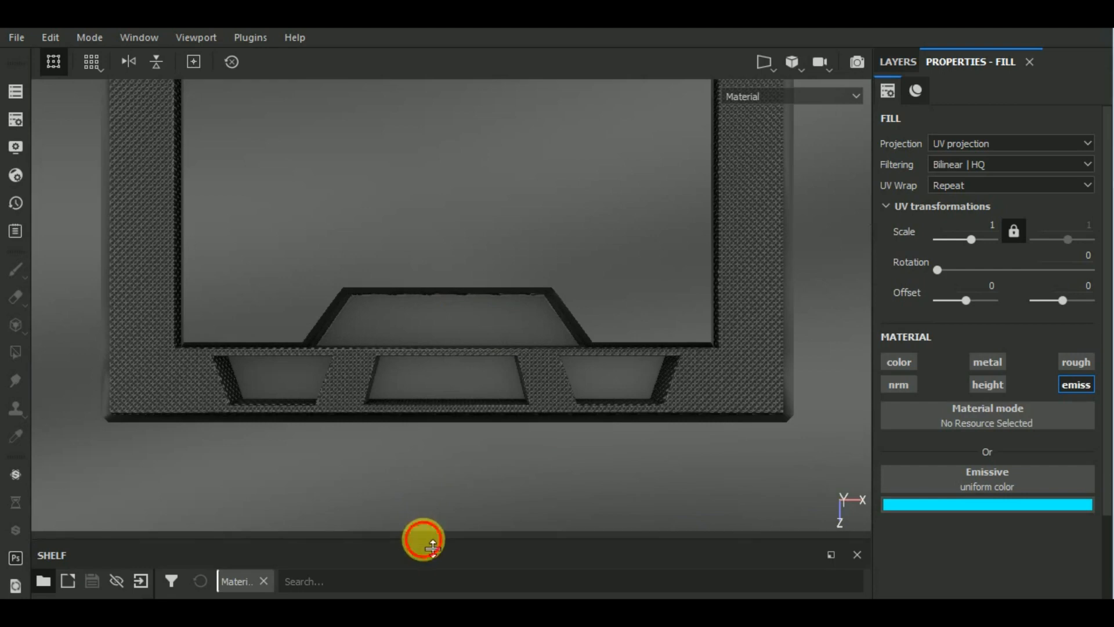
pyautogui.moveTo(432, 546); pyautogui.dragTo(456, 431)
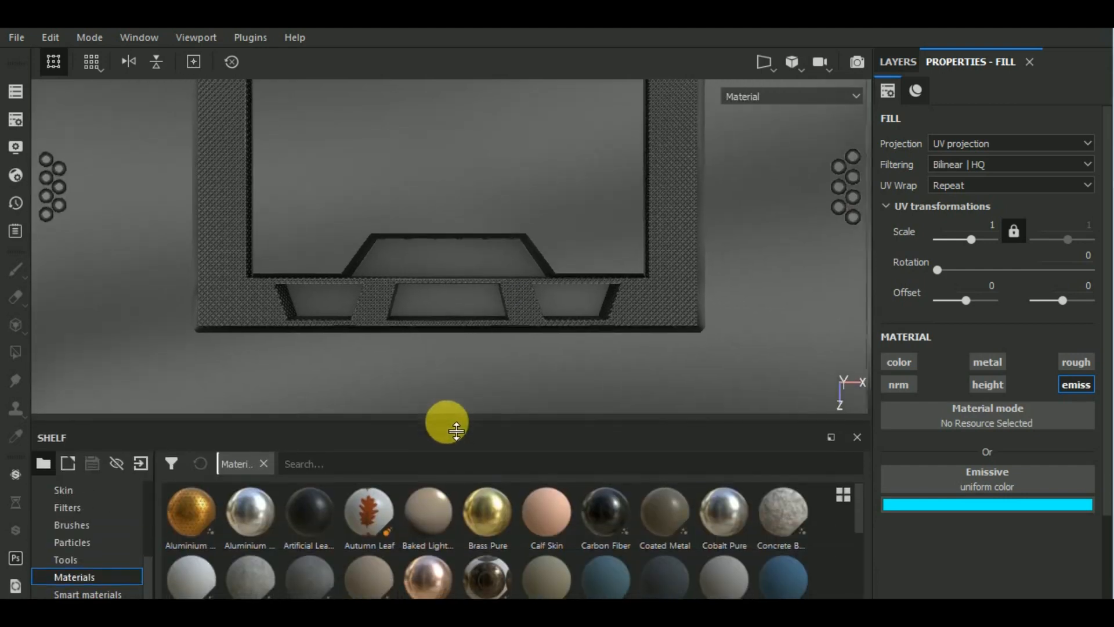
pyautogui.scroll(3, 151, 495)
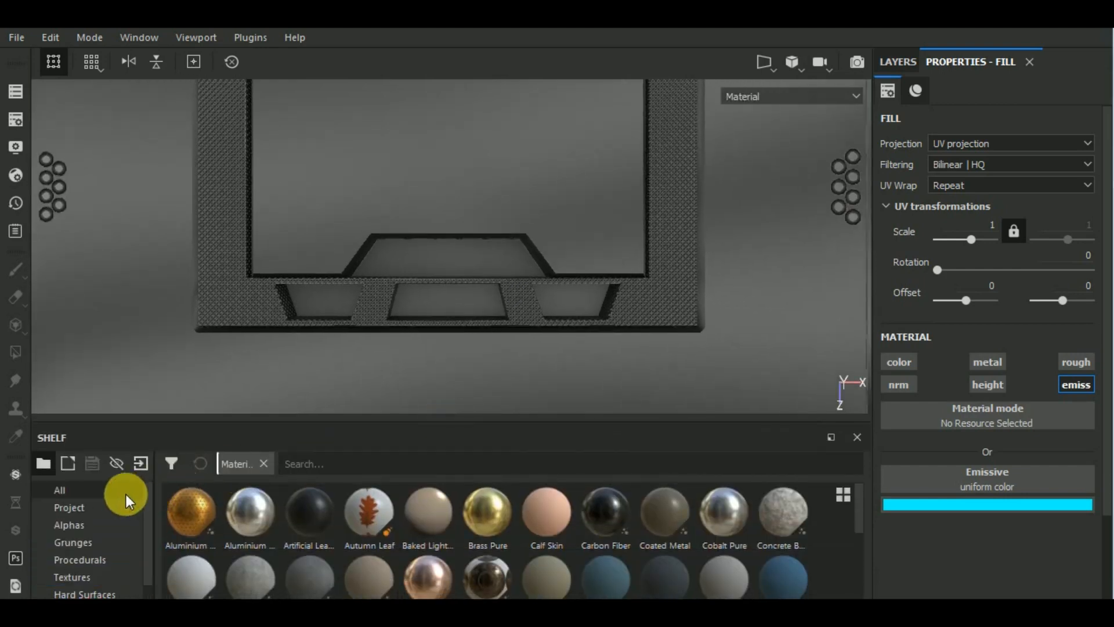
pyautogui.click(105, 521)
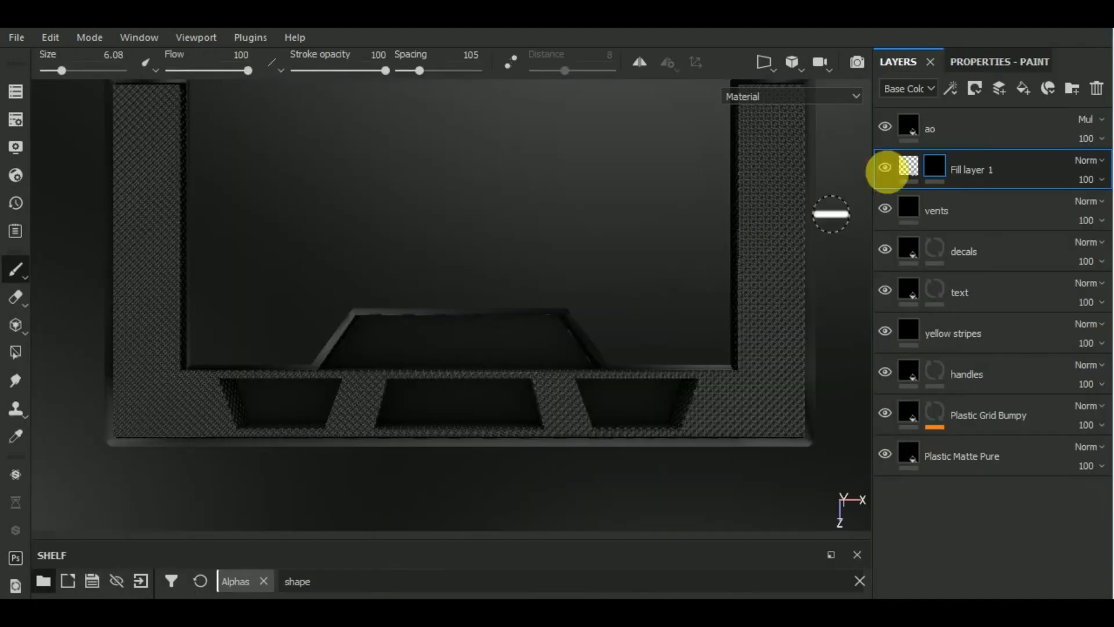
# Enable the height channel in Fill layer 1's material alongside the emissive channel.
pyautogui.click(957, 169)
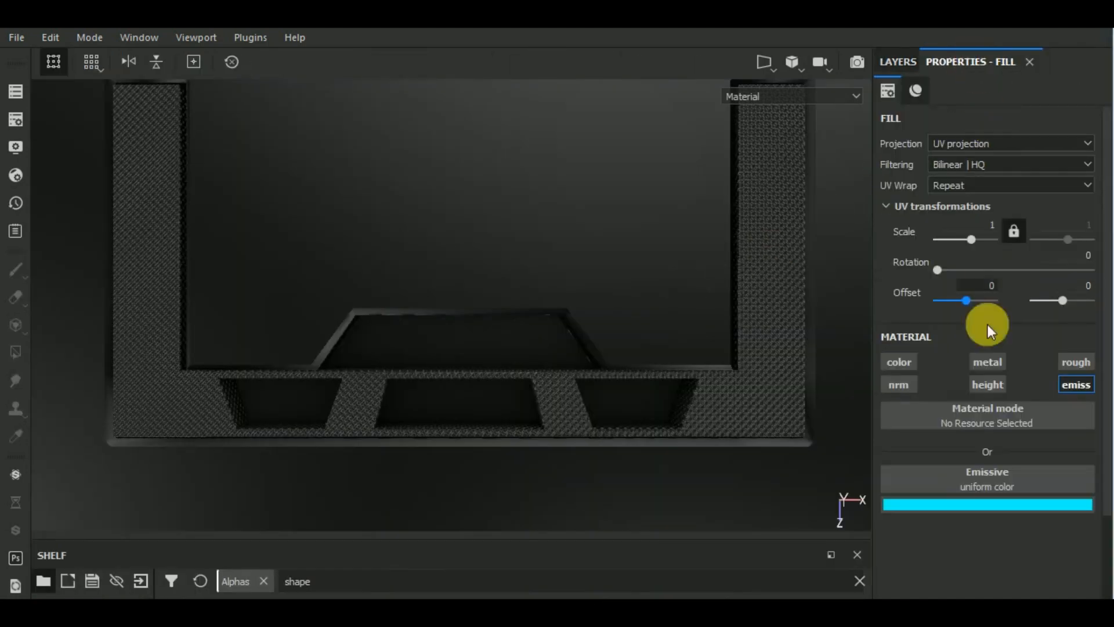
pyautogui.click(988, 385)
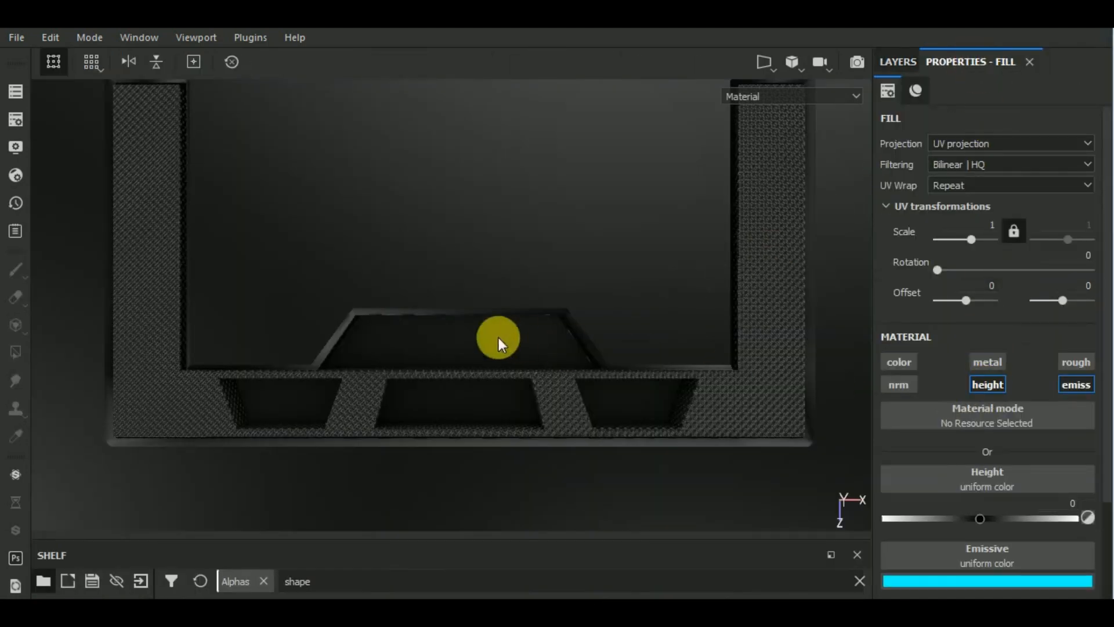
pyautogui.keyDown('alt'); pyautogui.moveTo(687, 315); pyautogui.dragTo(656, 322, button='middle'); pyautogui.keyUp('alt')
# Select Fill layer 1's mask for painting, enlarge the shelf and set the brush size to 29.88.
pyautogui.click(898, 61)
pyautogui.click(935, 165)
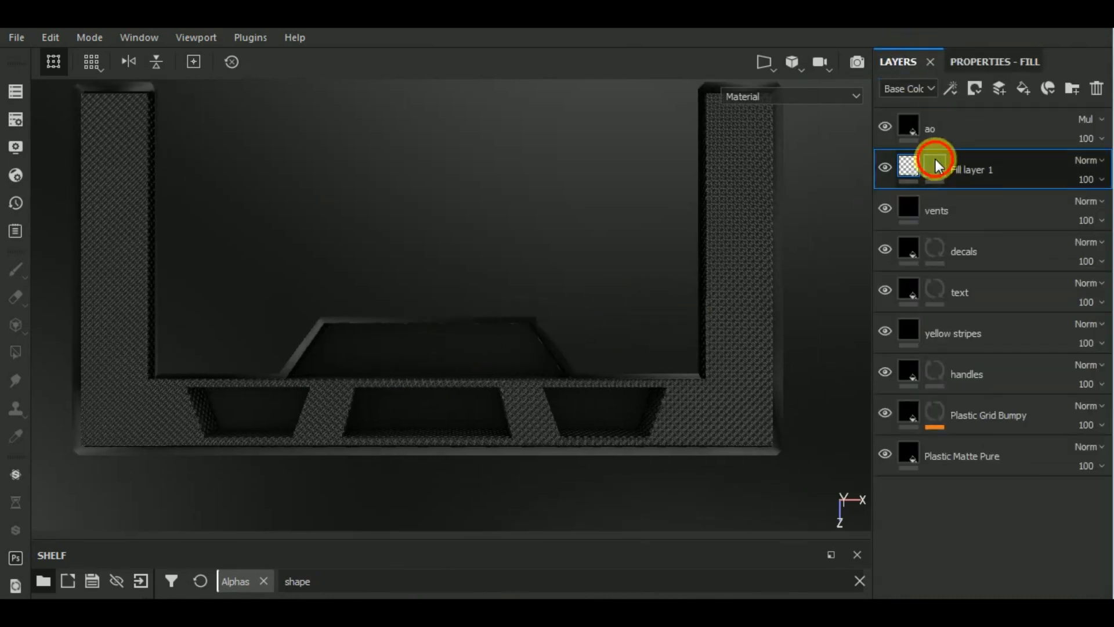
pyautogui.press('1')
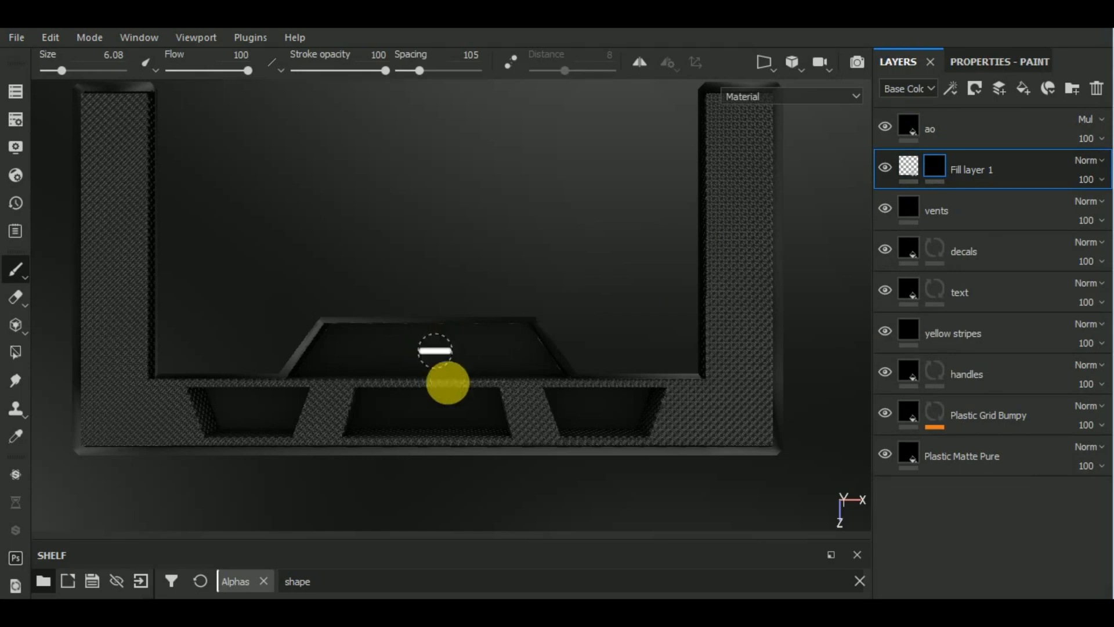
pyautogui.moveTo(468, 547); pyautogui.dragTo(471, 462)
pyautogui.scroll(1, 418, 282)
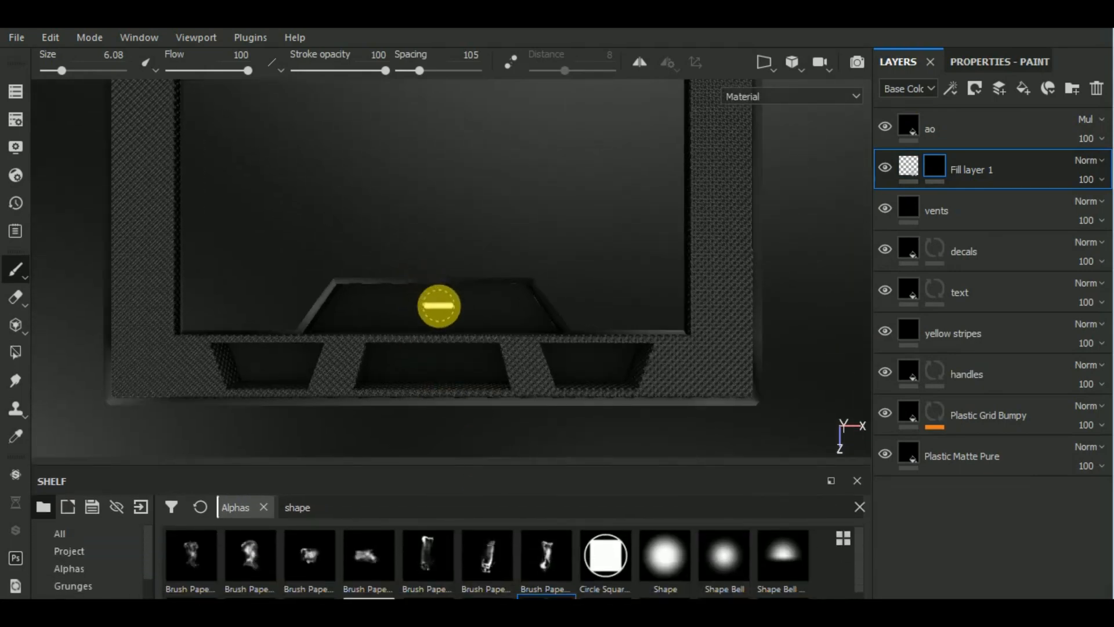
pyautogui.keyDown('ctrl'); pyautogui.moveTo(438, 306); pyautogui.dragTo(436, 312, button='right'); pyautogui.keyUp('ctrl')
# Try one bar-shaped stamp in the upper trapezoidal recess on the crate's top, then undo it.
pyautogui.click(436, 310)
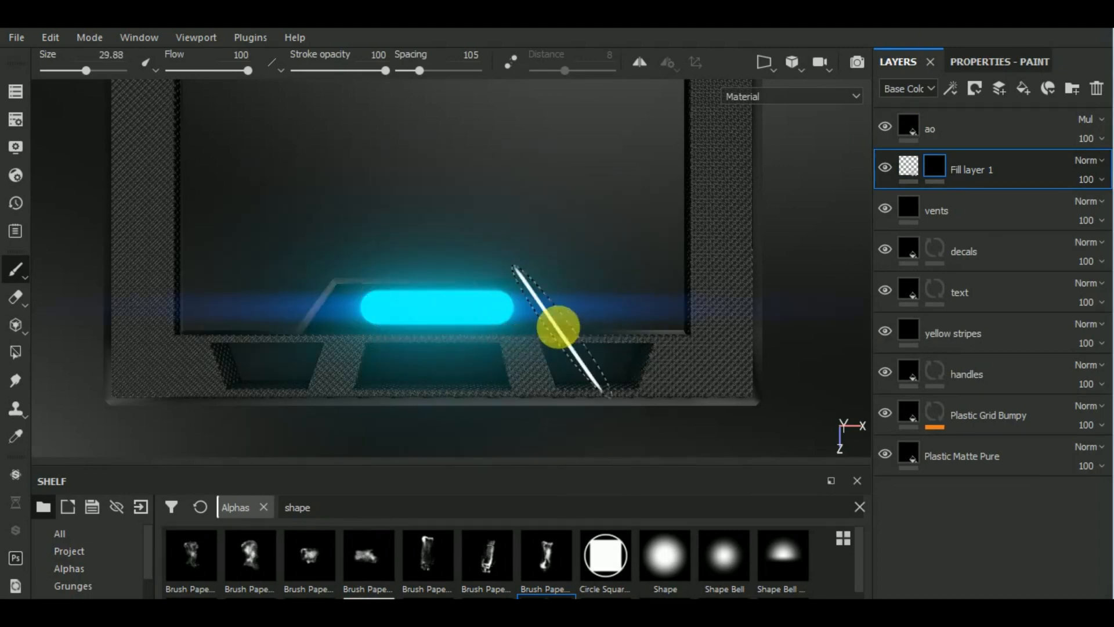
pyautogui.scroll(-2, 560, 322)
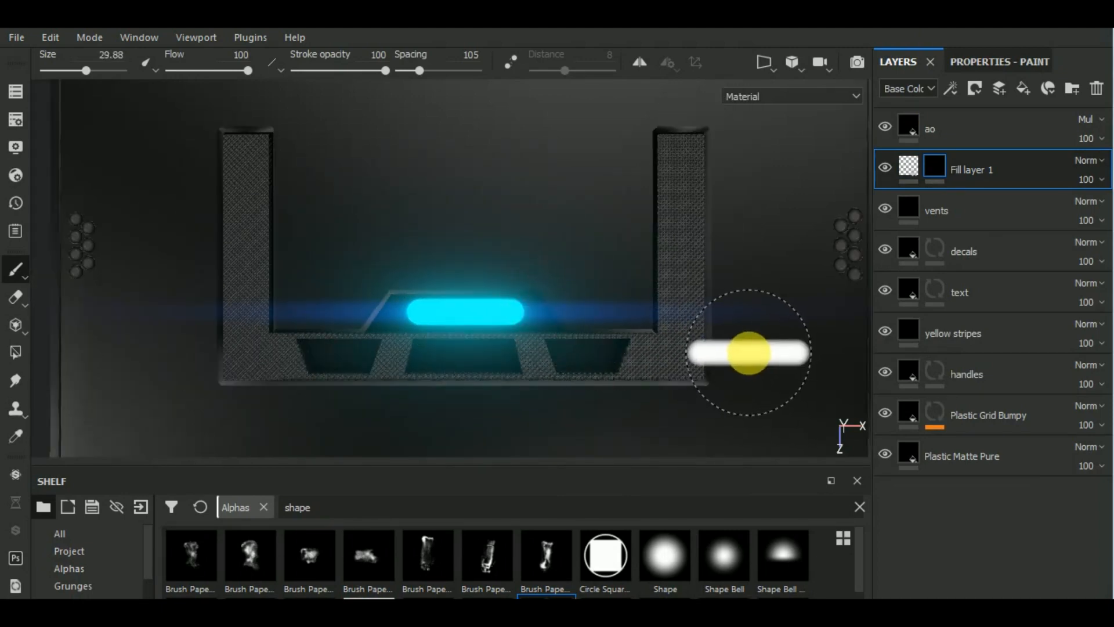
pyautogui.hotkey('ctrl', 'z')
# Give the mask brush the round Shape alpha with hardness 1 and reduce the brush size to 6.08.
pyautogui.scroll(5, 460, 318)
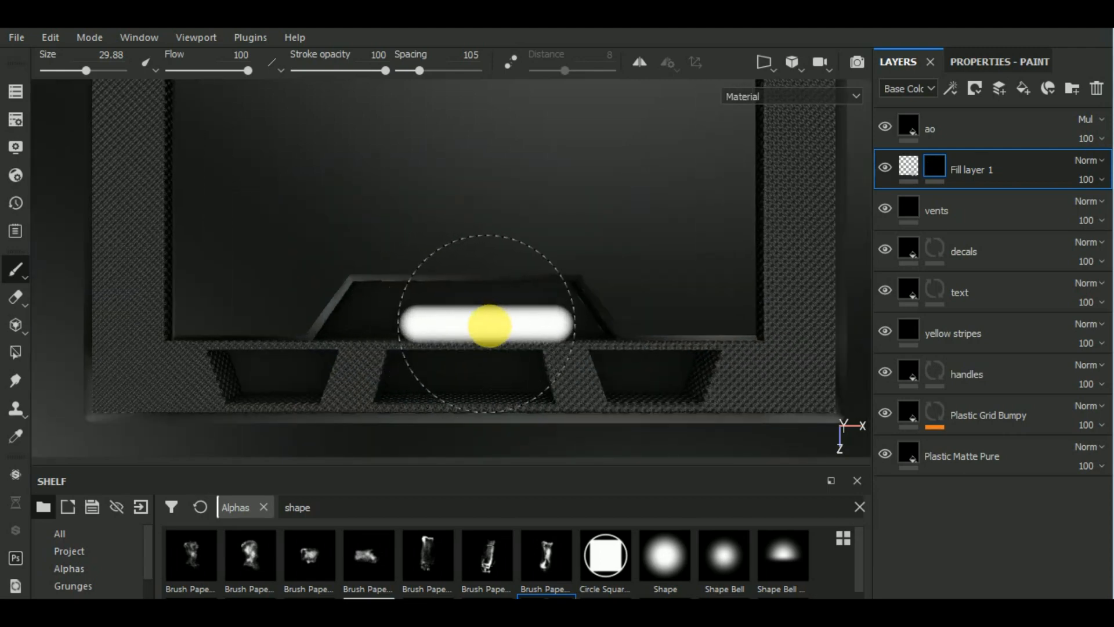
pyautogui.click(662, 563)
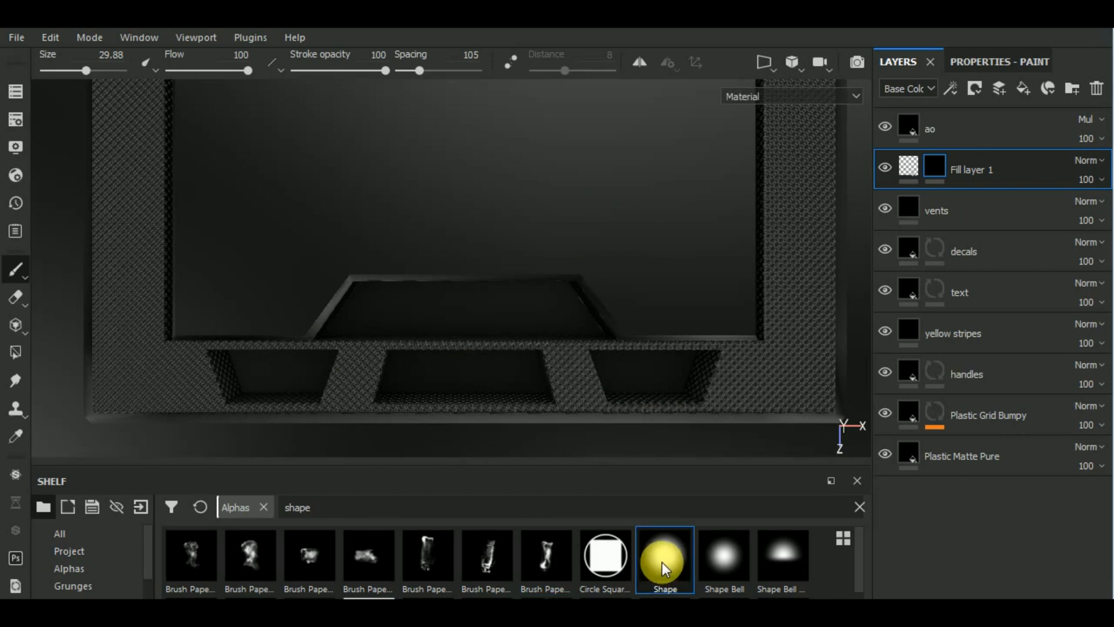
pyautogui.click(983, 63)
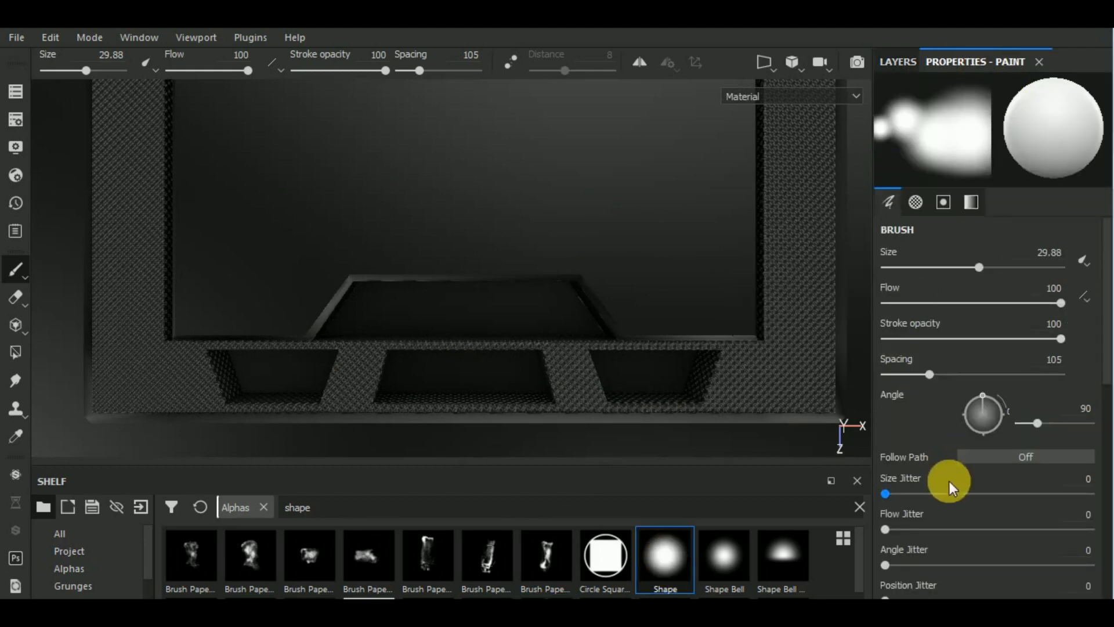
pyautogui.scroll(-6, 949, 483)
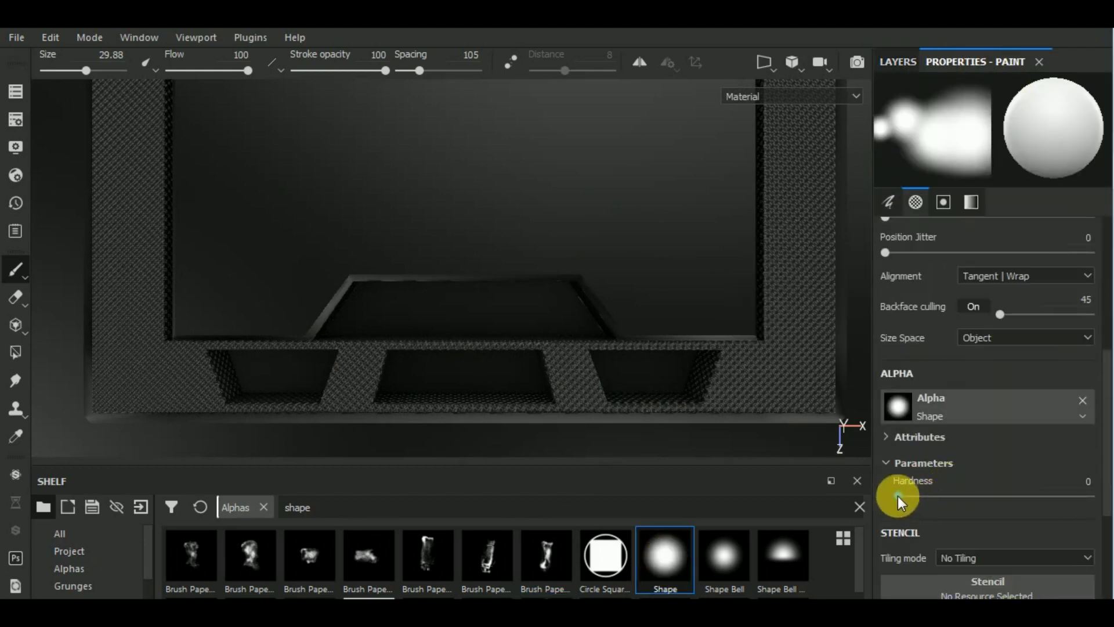
pyautogui.moveTo(897, 496); pyautogui.dragTo(1091, 496)
pyautogui.moveTo(439, 306); pyautogui.dragTo(377, 313, button='right')
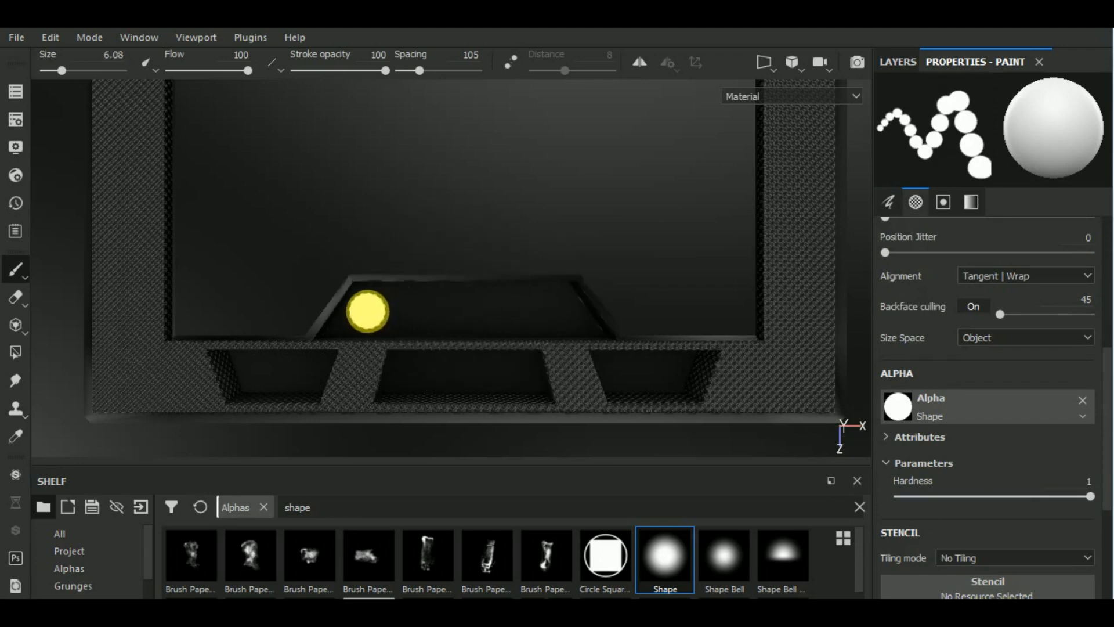
# Try a straight row of round stamps across the upper trapezoidal recess, then undo all of them.
pyautogui.click(367, 311)
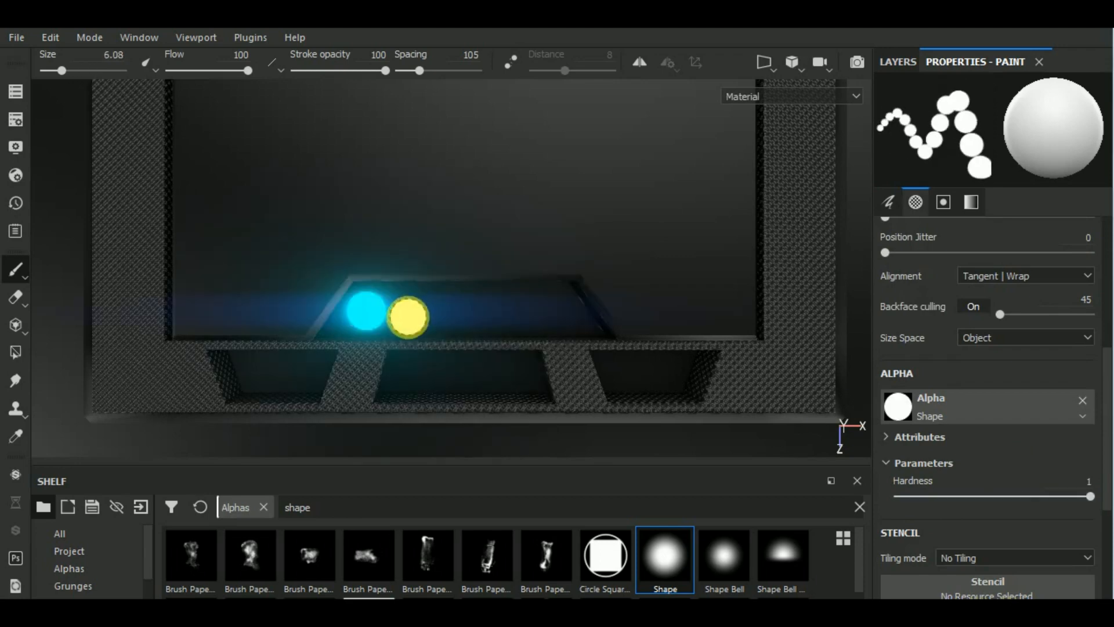
pyautogui.hotkey('ctrl', 'z')
pyautogui.click(370, 311)
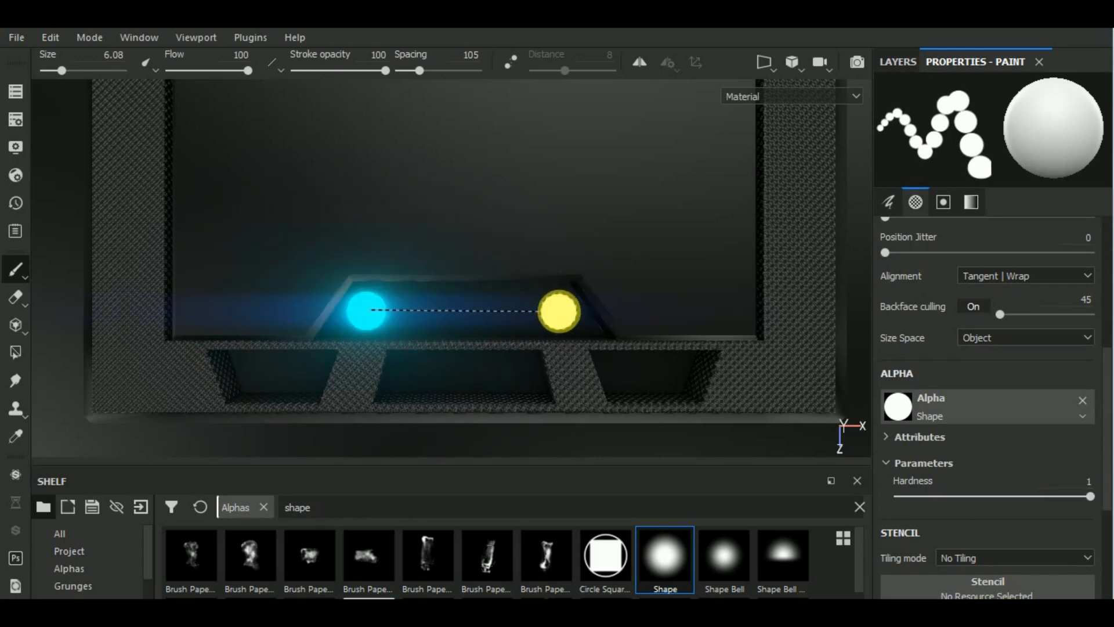
pyautogui.keyDown('shift'); pyautogui.click(559, 310); pyautogui.keyUp('shift')
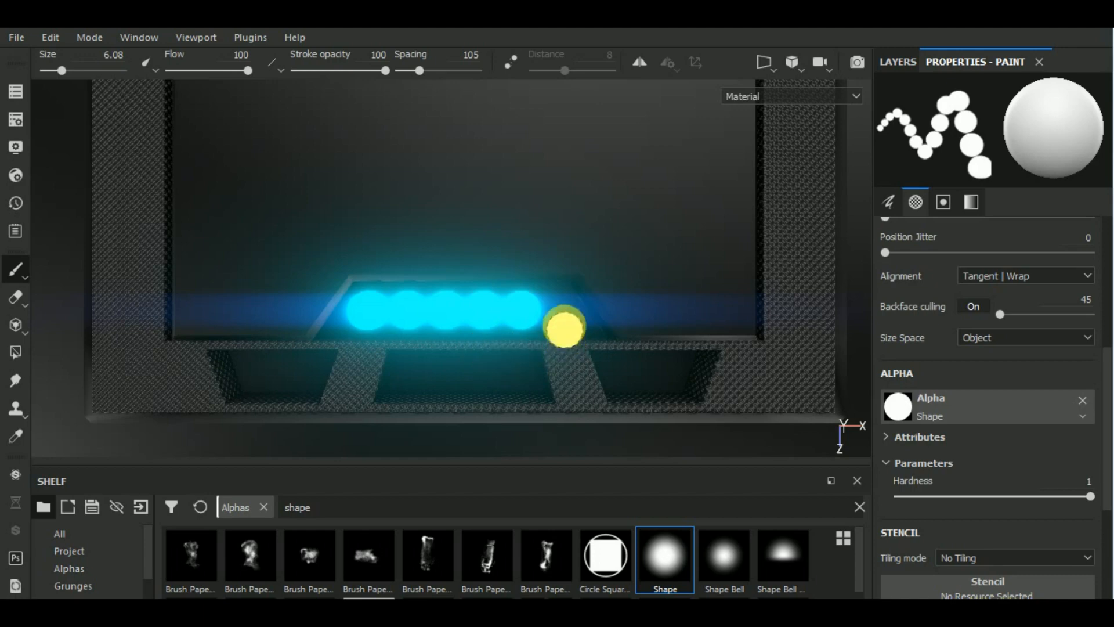
pyautogui.hotkey('ctrl', 'z')
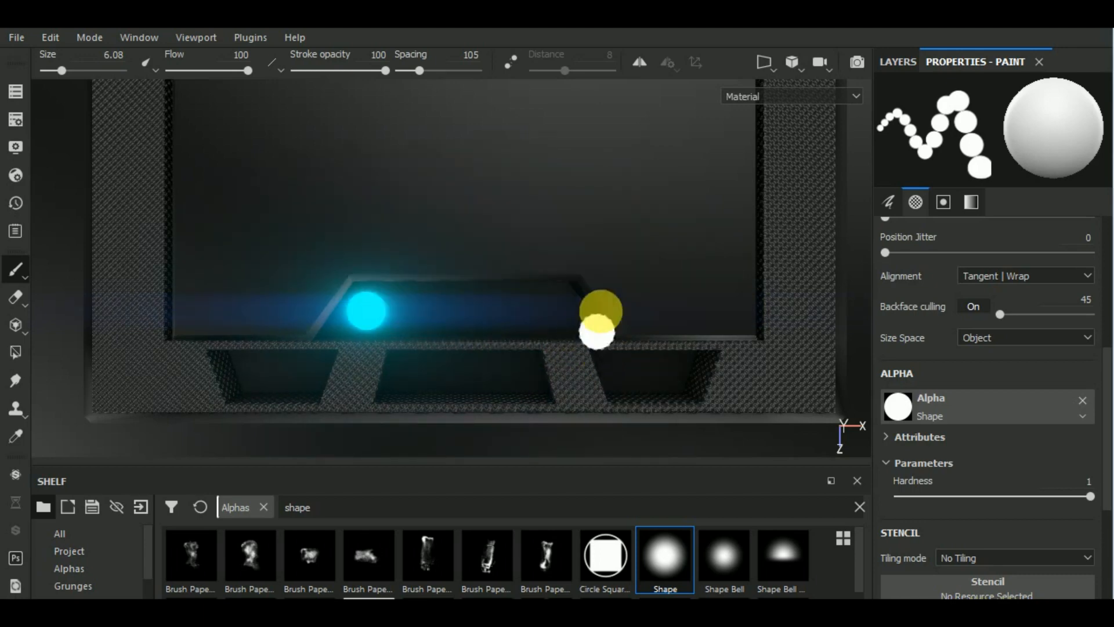
pyautogui.hotkey('ctrl', 'z')
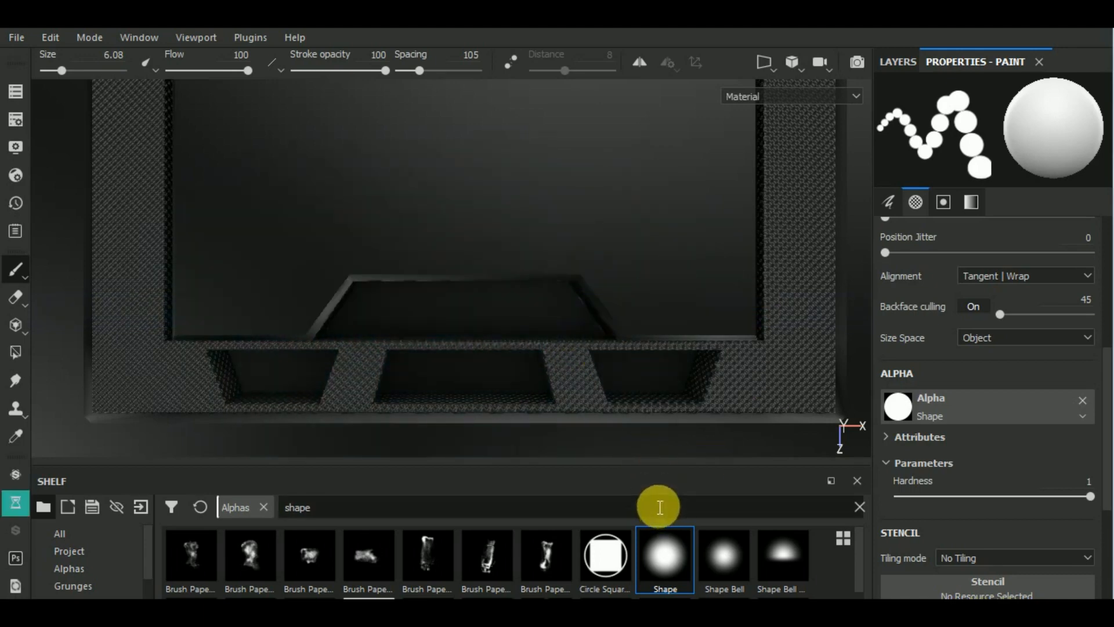
# Choose Shape Capsule as the brush alpha, set the brush size to 9.4 and save the project.
pyautogui.scroll(1, 593, 444)
pyautogui.scroll(-1, 592, 444)
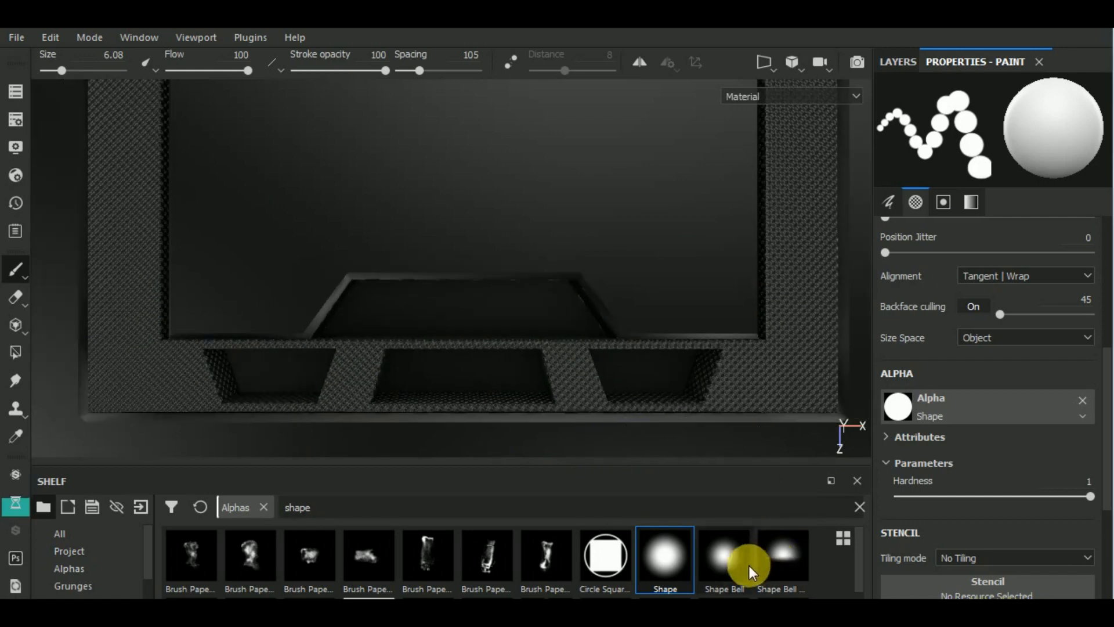
pyautogui.scroll(-2, 858, 574)
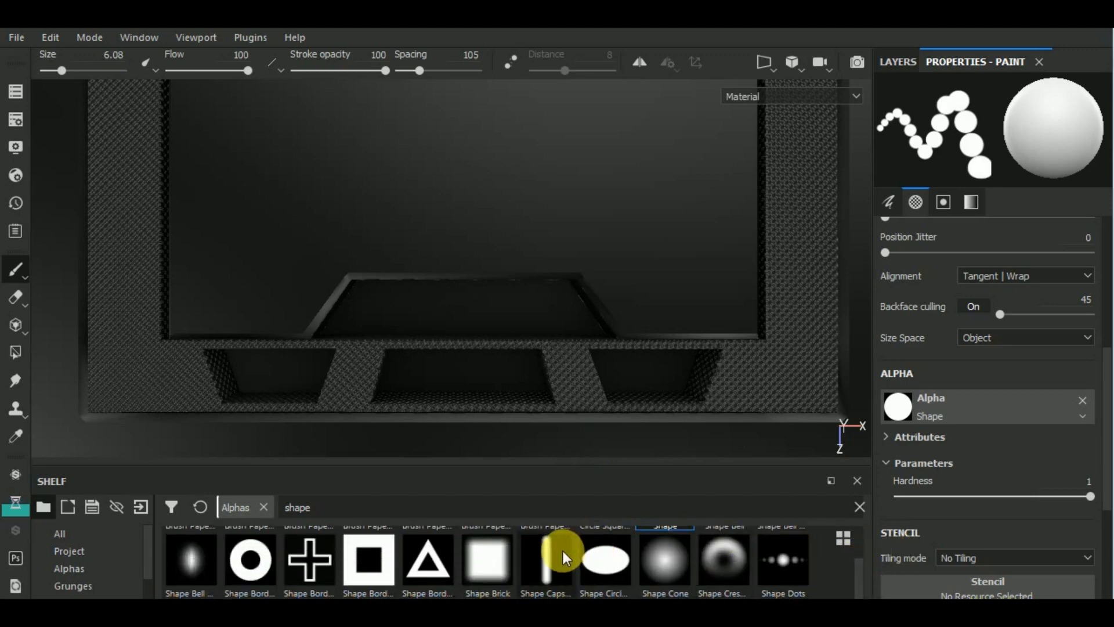
pyautogui.click(563, 551)
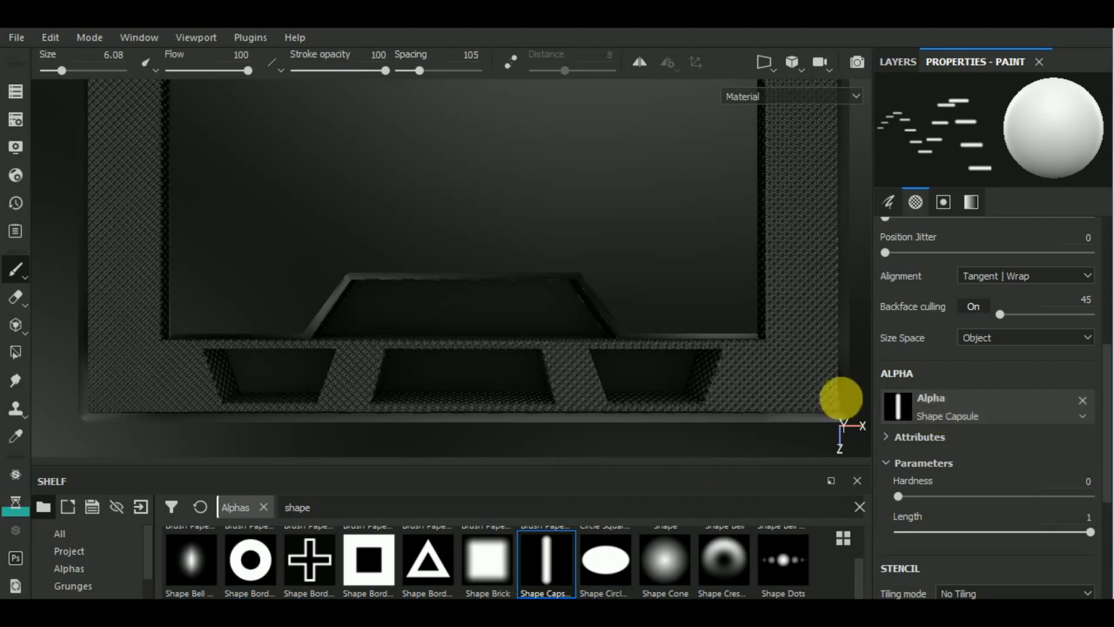
pyautogui.scroll(1, 402, 309)
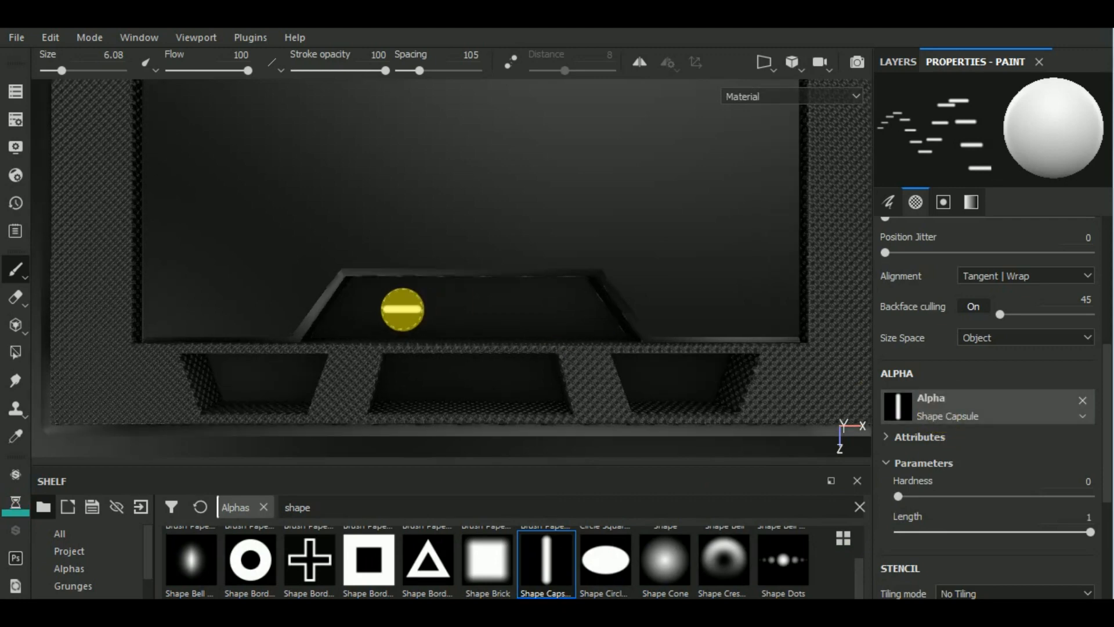
pyautogui.press(']')
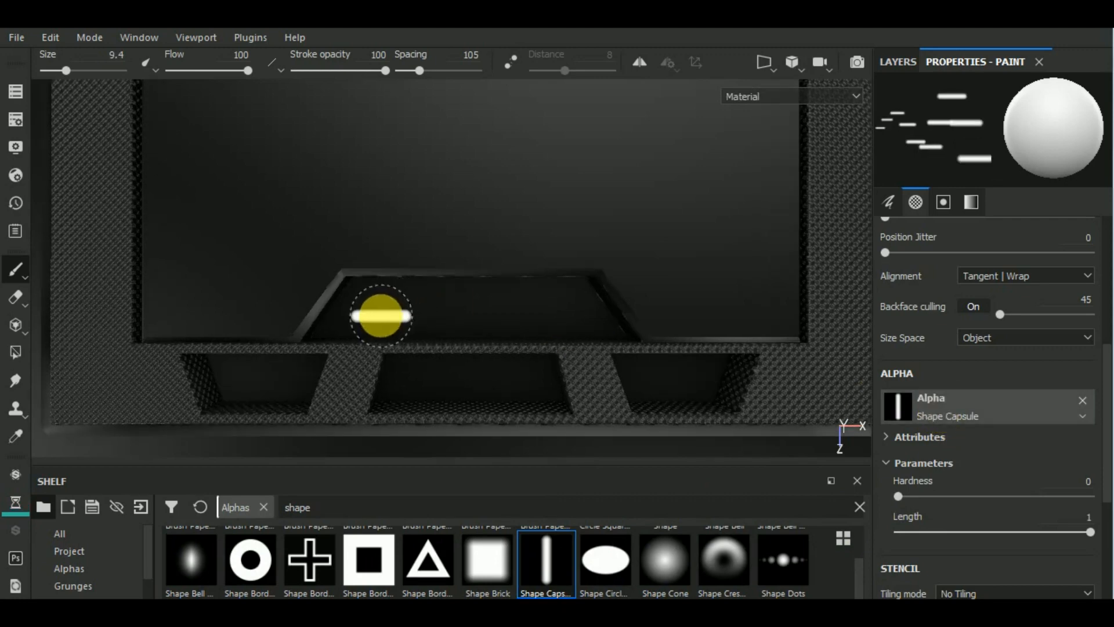
pyautogui.scroll(1, 479, 312)
pyautogui.scroll(-2, 480, 312)
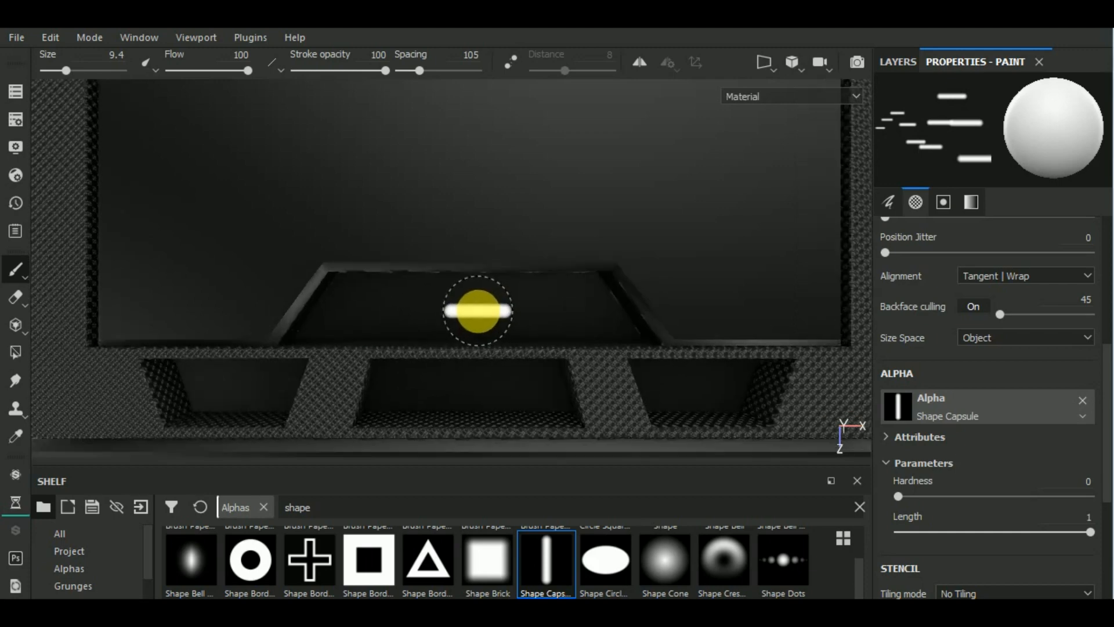
pyautogui.hotkey('ctrl', 's')
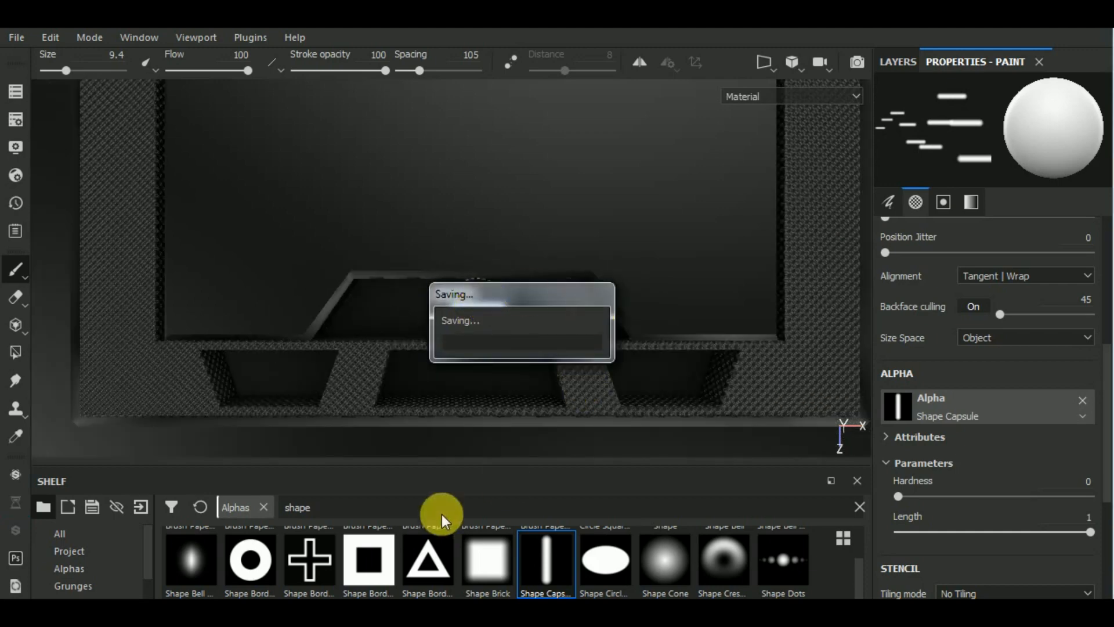
# Enlarge the brush to 23.68 and stamp one horizontal capsule in the middle of the upper trapezoidal recess.
pyautogui.press(']')
pyautogui.press(']')
pyautogui.press(']')
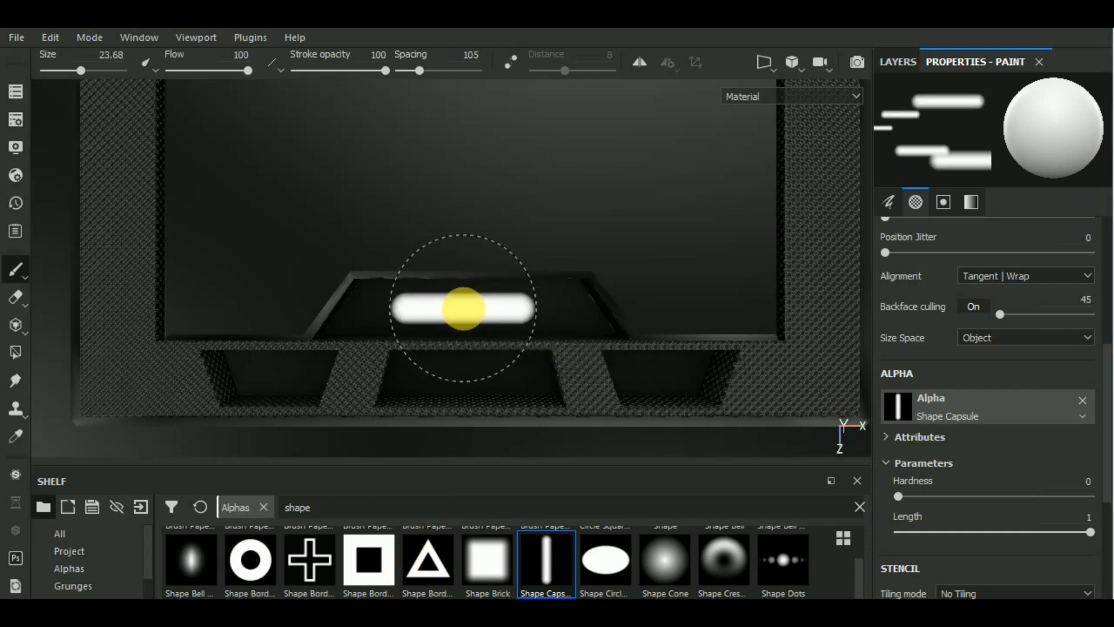
pyautogui.click(463, 309)
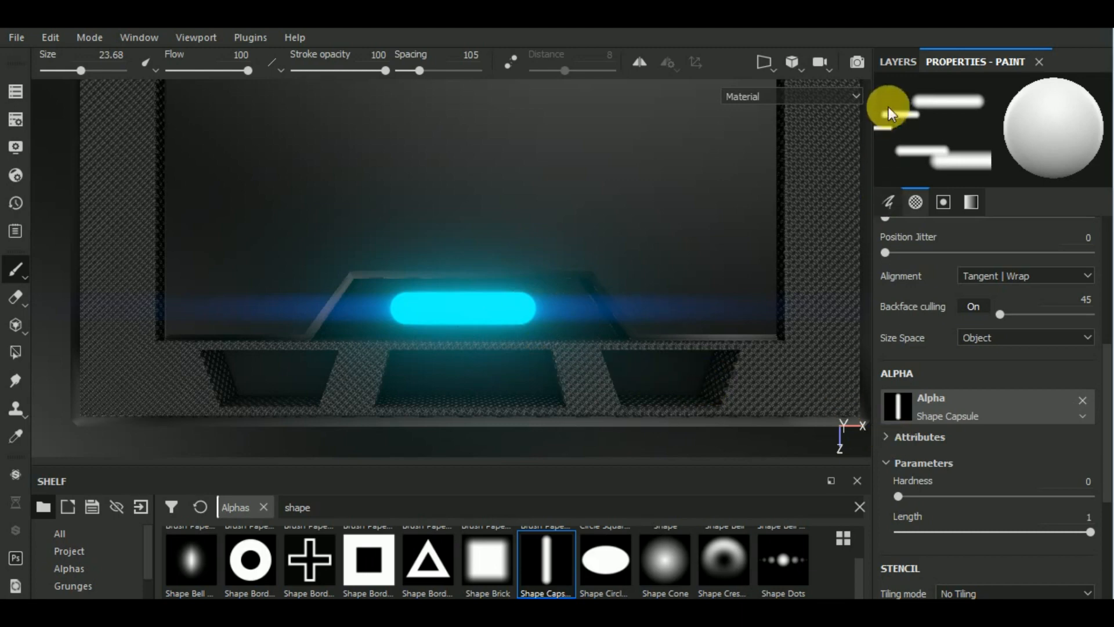
# Open Fill layer 1's fill properties and try negative and positive heights, ending at 0.3956.
pyautogui.click(897, 62)
pyautogui.click(938, 178)
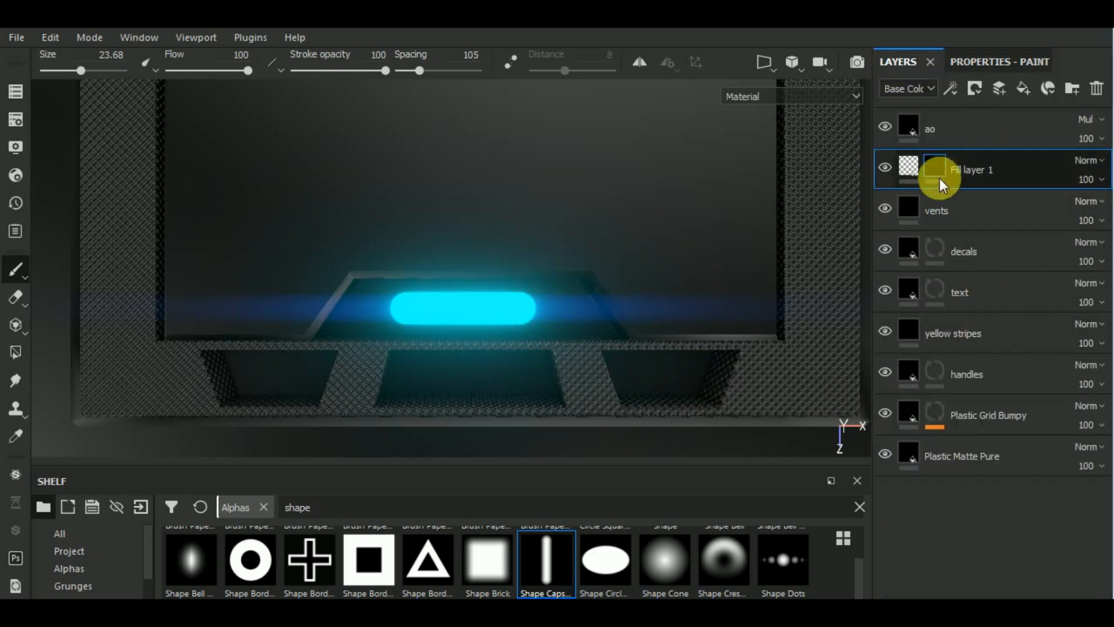
pyautogui.click(985, 61)
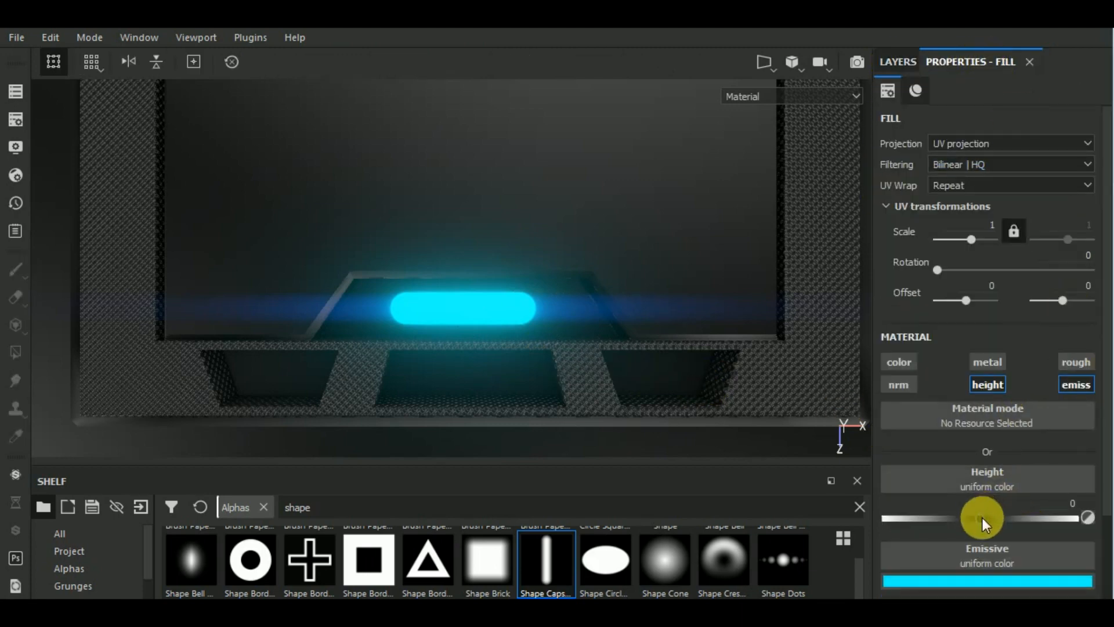
pyautogui.moveTo(979, 518); pyautogui.dragTo(938, 507)
pyautogui.keyDown('alt'); pyautogui.moveTo(656, 364); pyautogui.dragTo(691, 268); pyautogui.keyUp('alt')
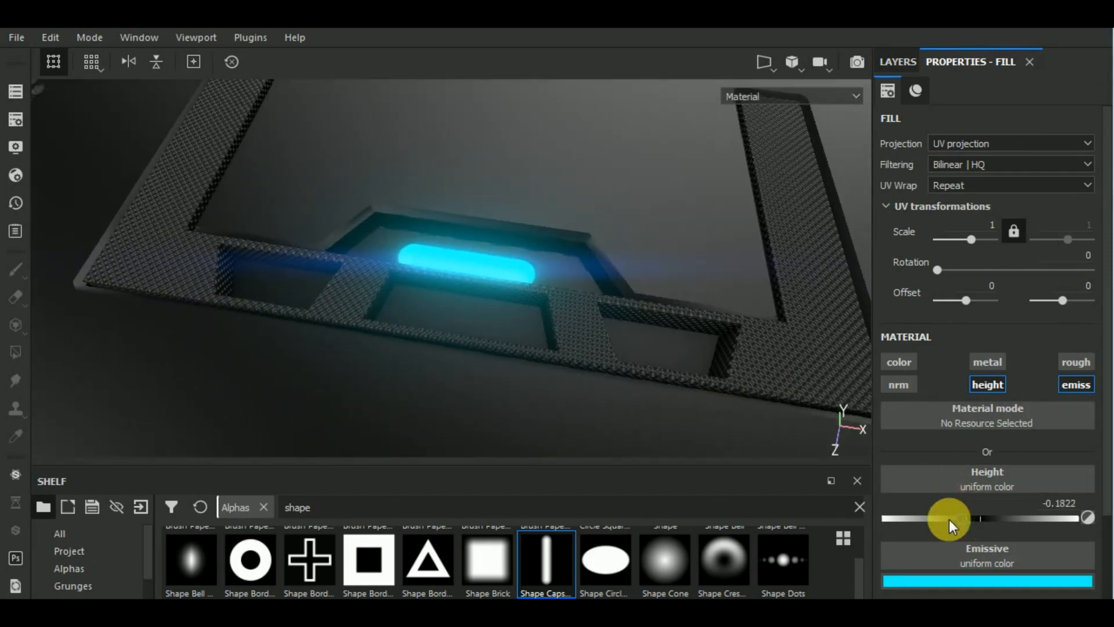
pyautogui.moveTo(998, 521); pyautogui.dragTo(1018, 520)
# Lower the glare luminance to 0.53 in the display settings' post effects.
pyautogui.click(16, 148)
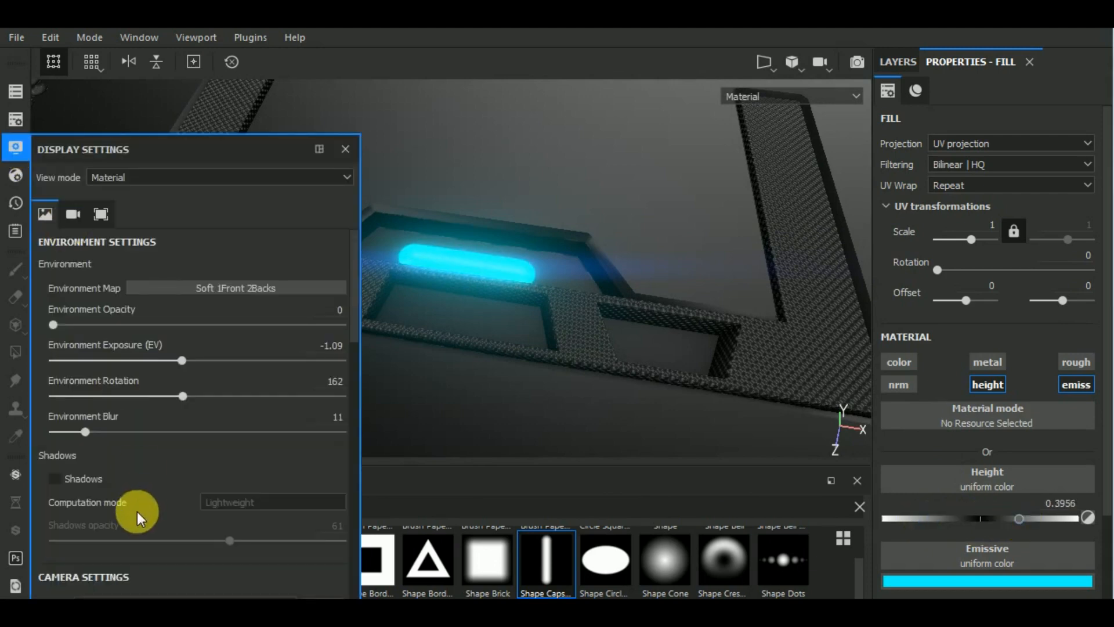
pyautogui.scroll(-8, 159, 483)
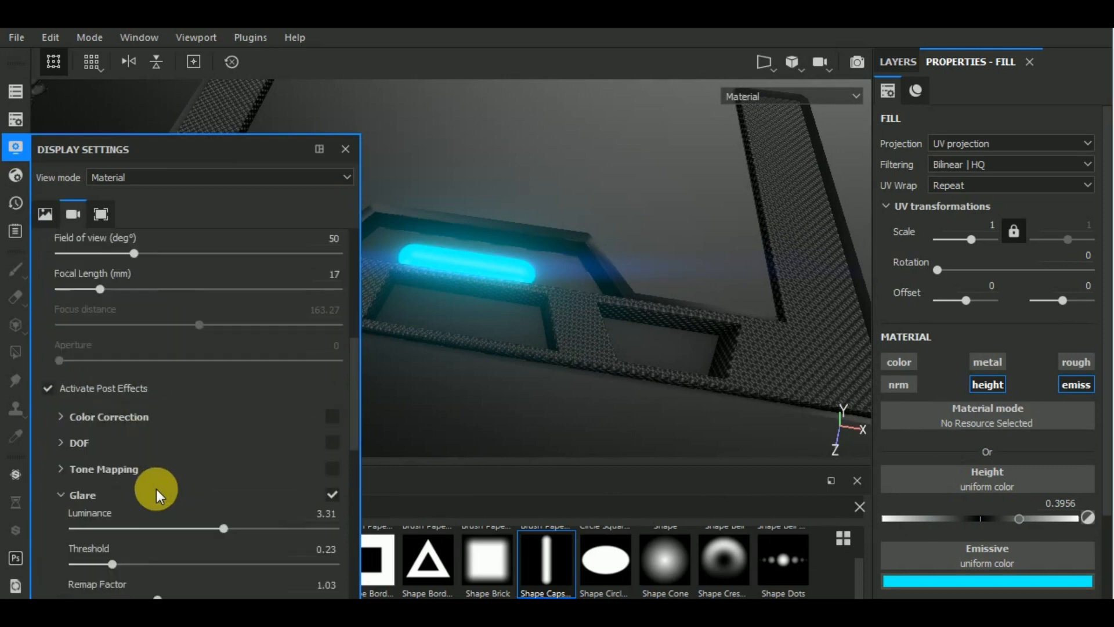
pyautogui.click(134, 528)
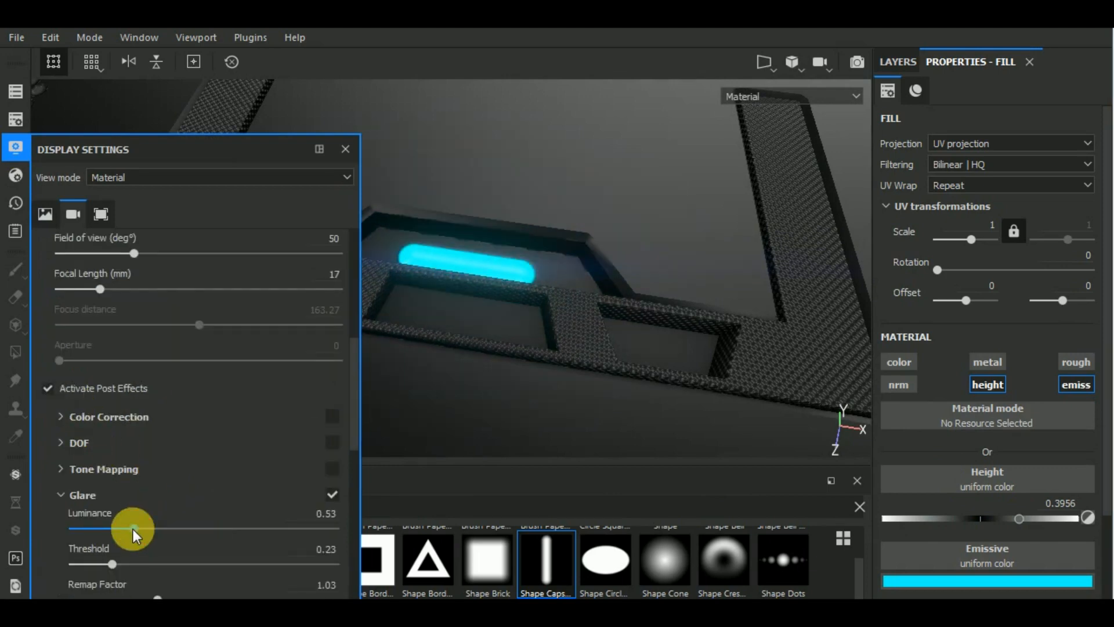
# Set Fill layer 1's height to -0.6267 and close the display settings.
pyautogui.keyDown('alt'); pyautogui.moveTo(459, 441); pyautogui.dragTo(506, 297); pyautogui.keyUp('alt')
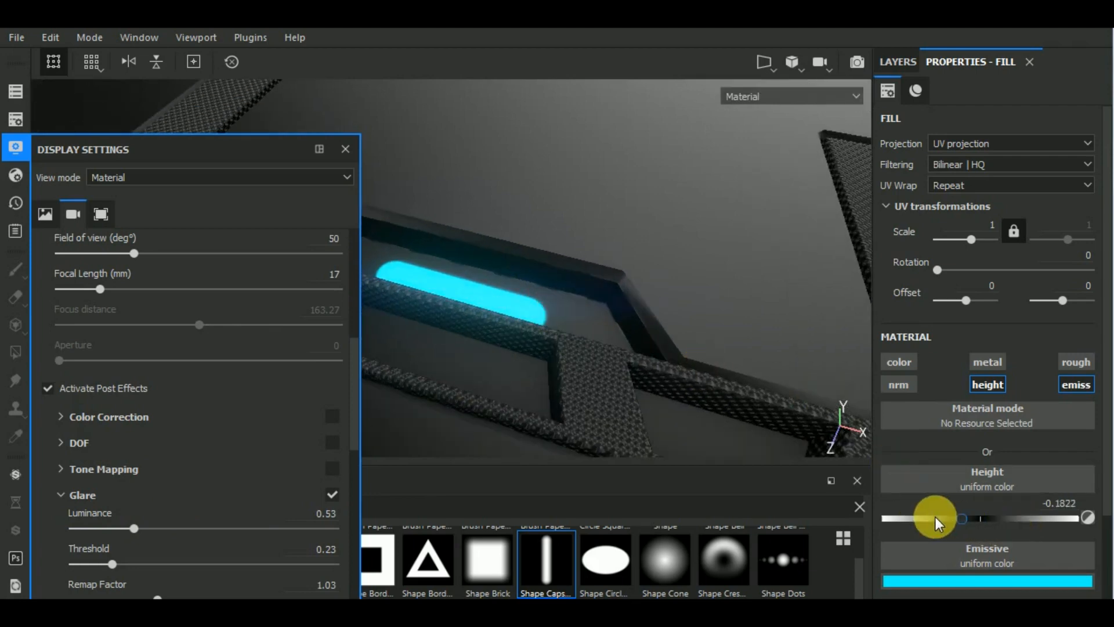
pyautogui.moveTo(934, 516); pyautogui.dragTo(918, 516)
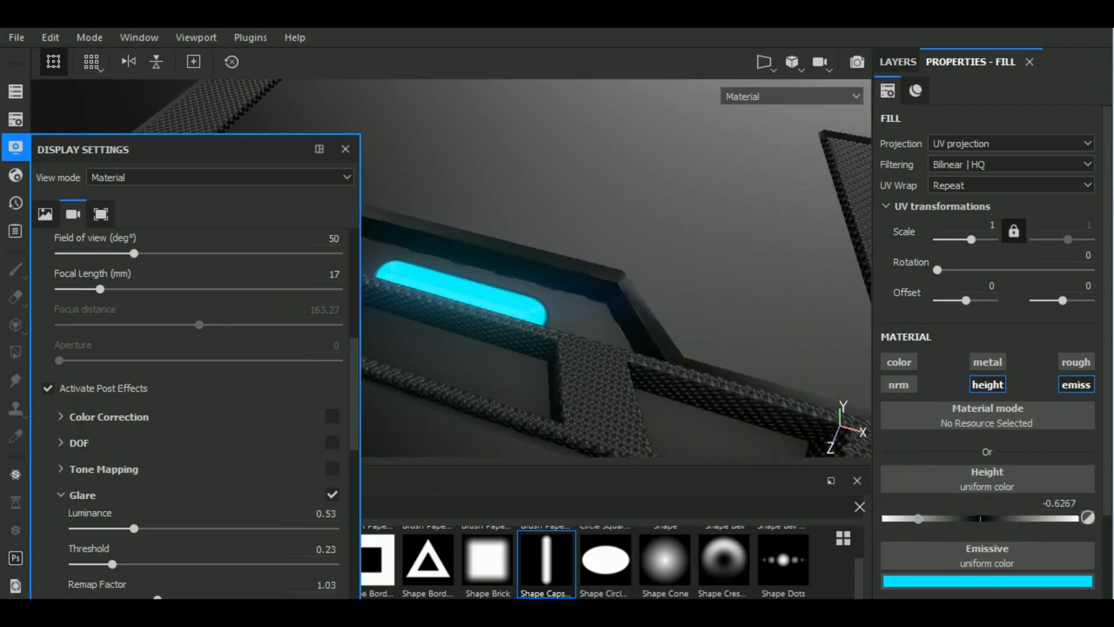
pyautogui.click(15, 147)
pyautogui.keyDown('alt'); pyautogui.moveTo(435, 241); pyautogui.dragTo(429, 267); pyautogui.keyUp('alt')
pyautogui.scroll(-5, 428, 262)
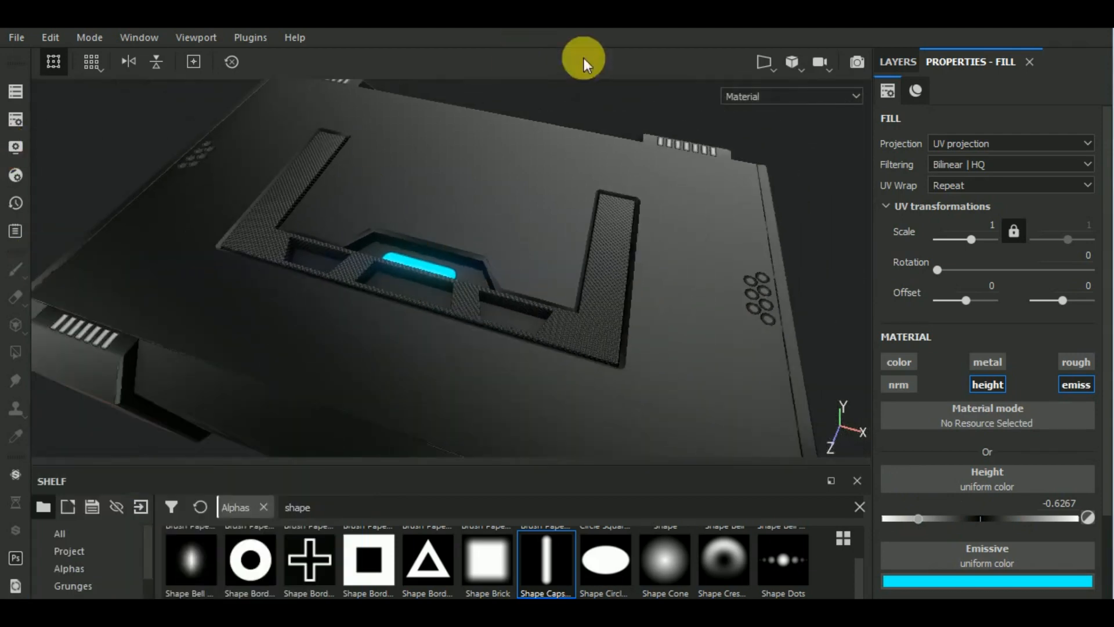
# Duplicate Fill layer 1 and clear the duplicate's mask.
pyautogui.click(899, 57)
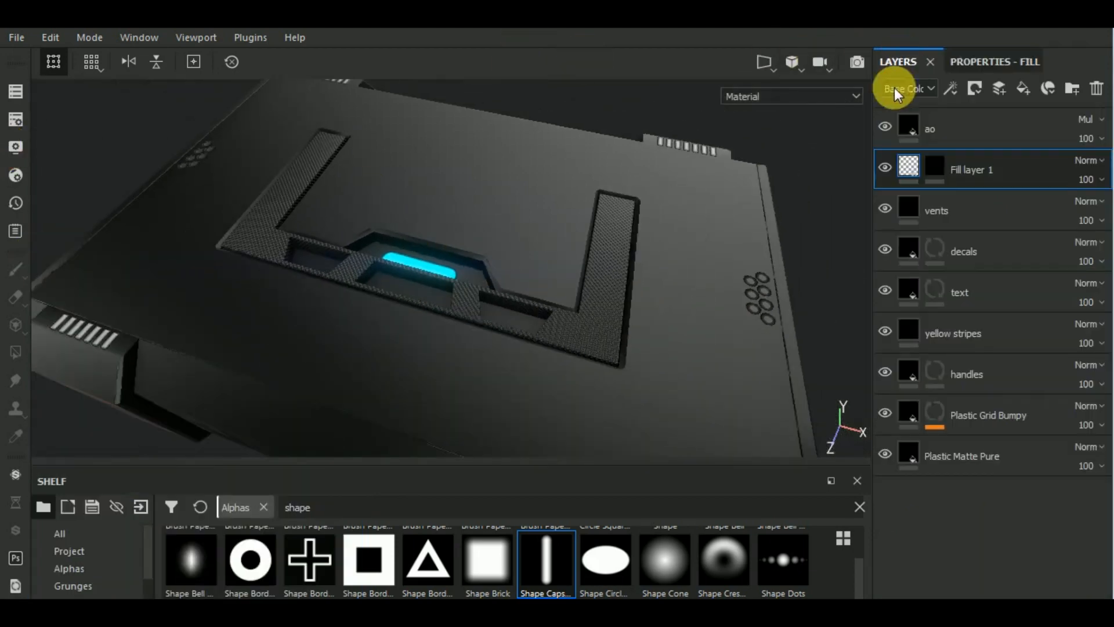
pyautogui.rightClick(972, 171)
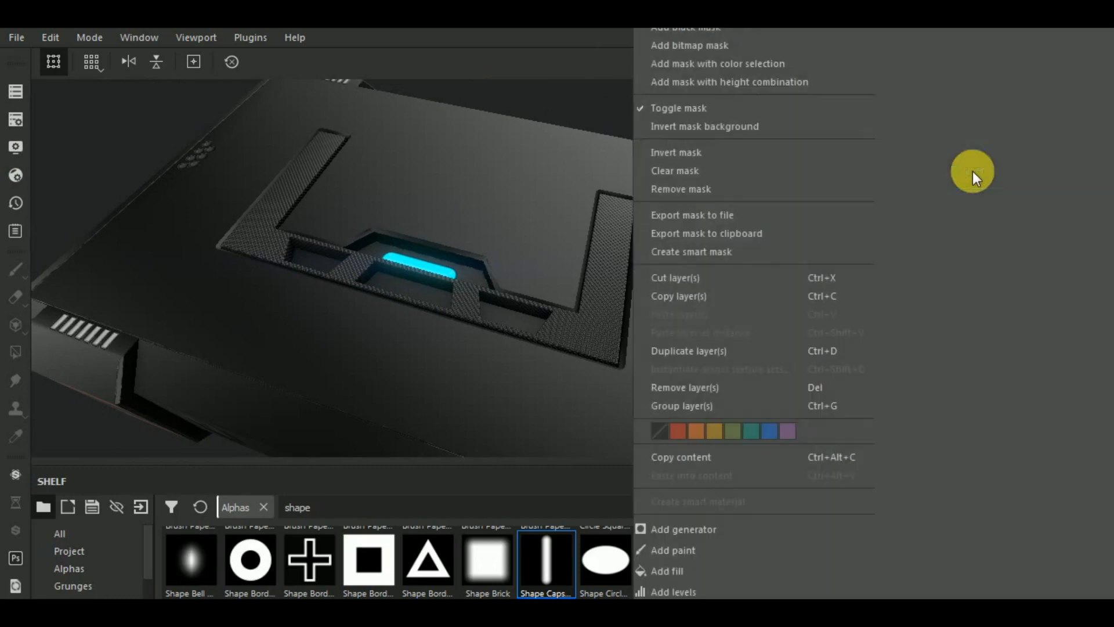
pyautogui.click(737, 351)
pyautogui.rightClick(938, 166)
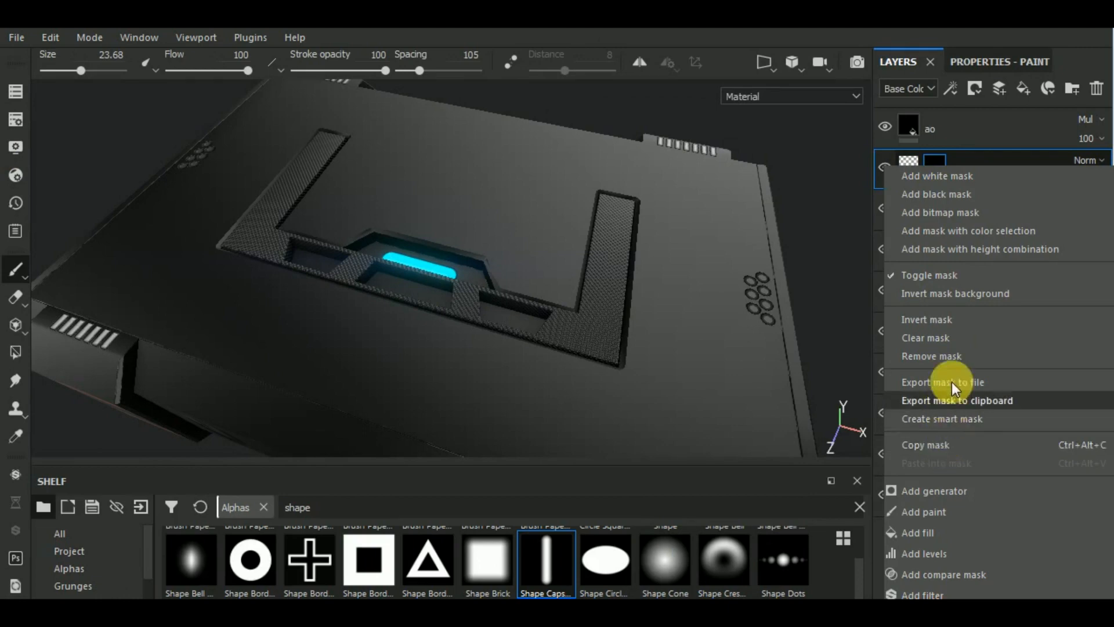
pyautogui.click(949, 340)
# Change the duplicated fill layer's emissive color to pure red (R 1, G 0, B 0).
pyautogui.click(912, 170)
pyautogui.click(1004, 63)
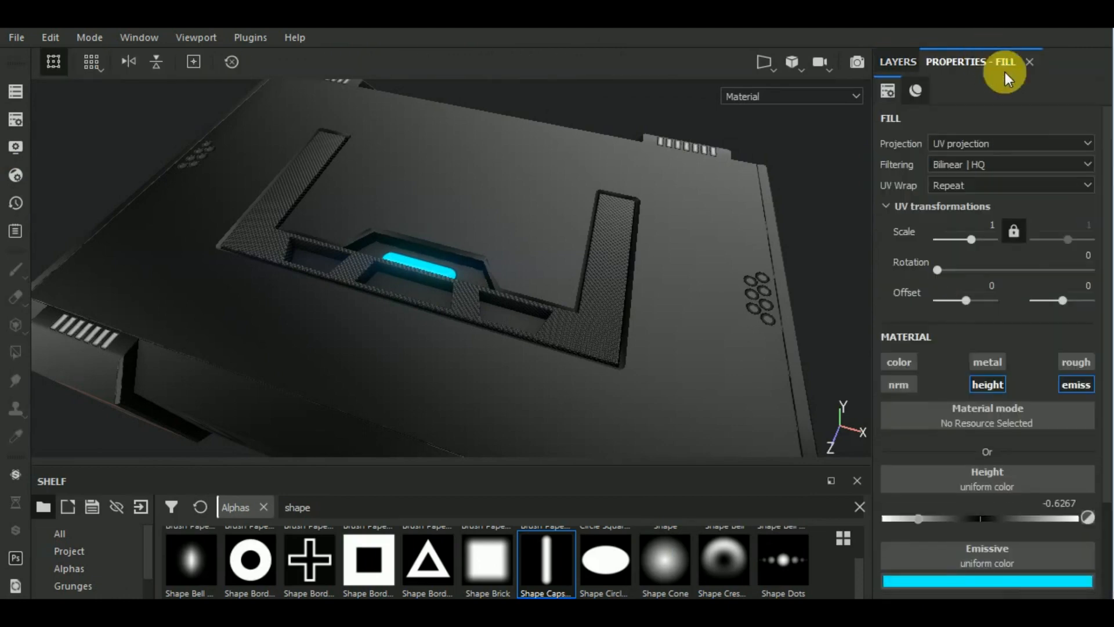
pyautogui.click(980, 583)
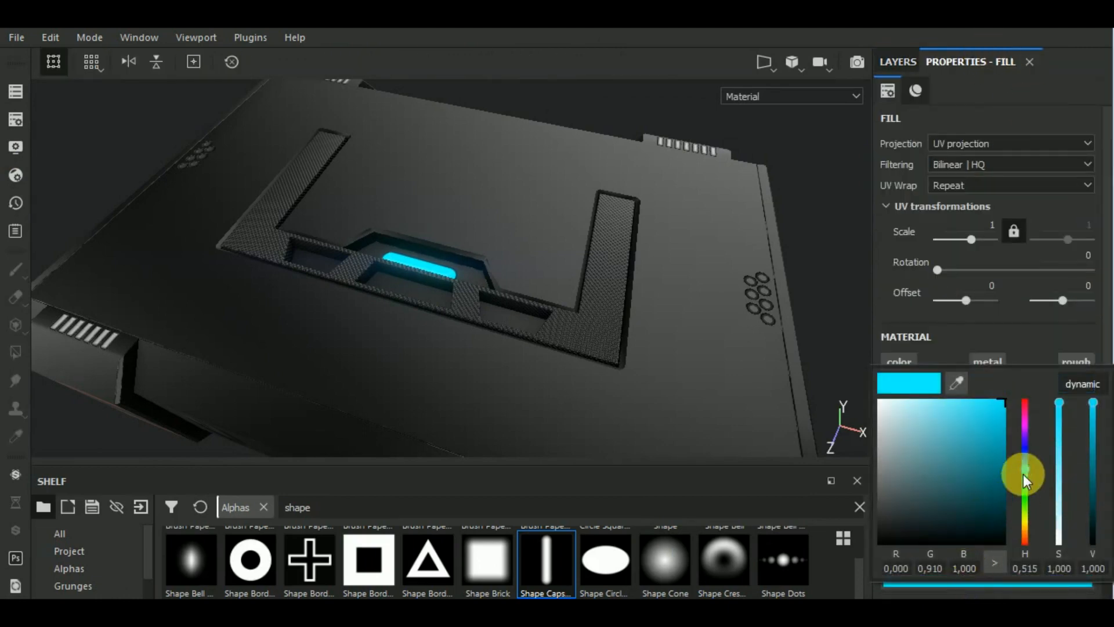
pyautogui.moveTo(1024, 475); pyautogui.dragTo(1031, 366)
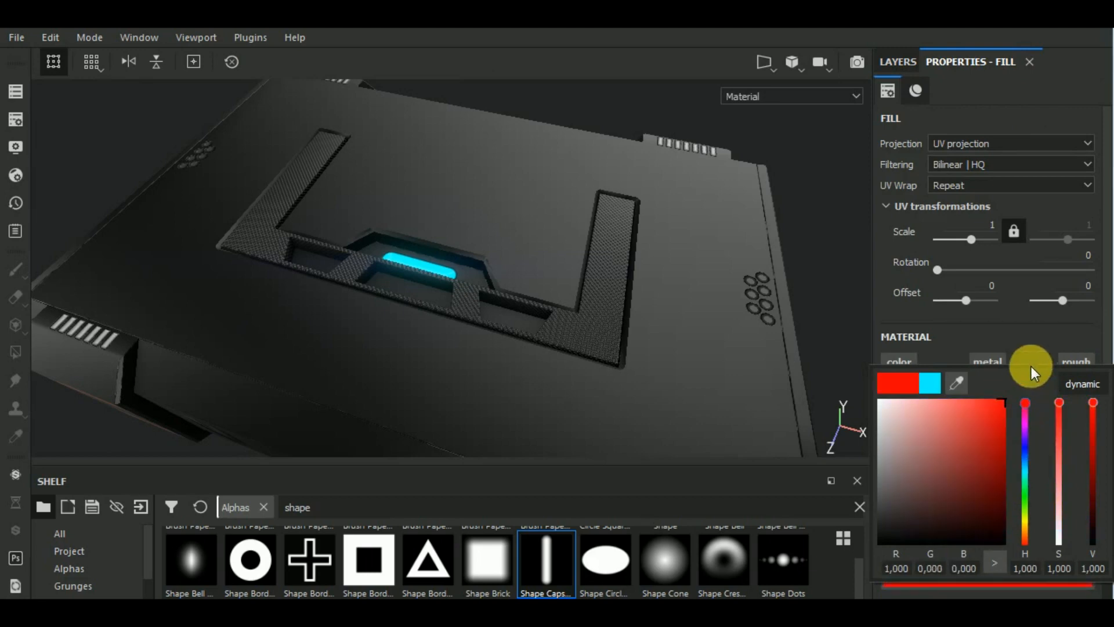
pyautogui.click(959, 339)
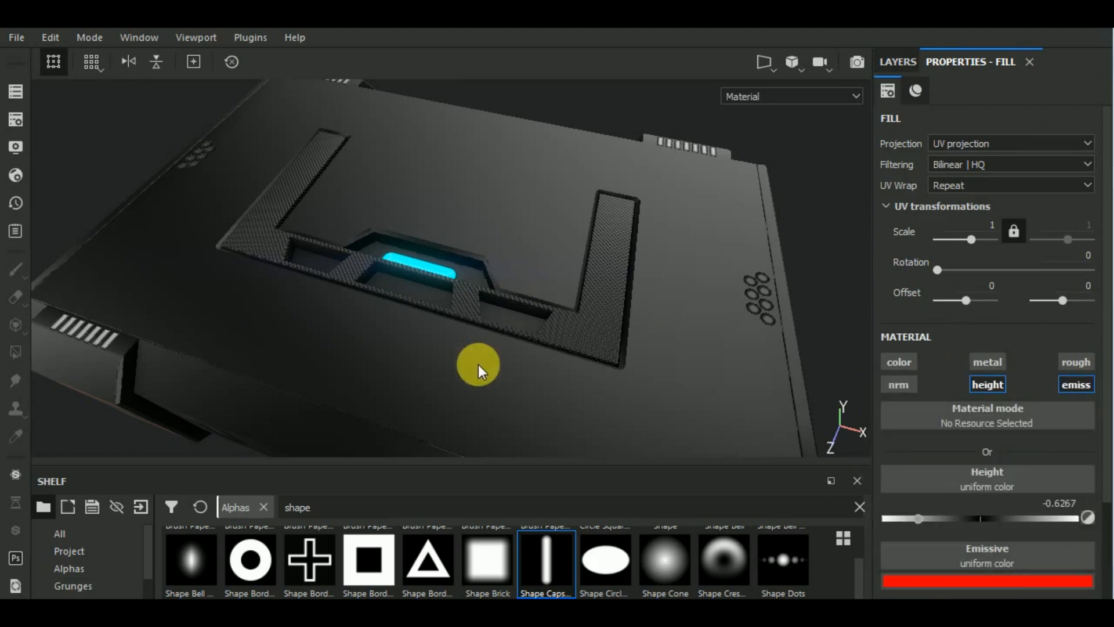
# Clear the shelf's shape search and select the alpha of a triangle made of three separate bars.
pyautogui.keyDown('alt'); pyautogui.moveTo(478, 365); pyautogui.dragTo(538, 436); pyautogui.keyUp('alt')
pyautogui.keyDown('alt'); pyautogui.moveTo(575, 401); pyautogui.dragTo(614, 439, button='middle'); pyautogui.keyUp('alt')
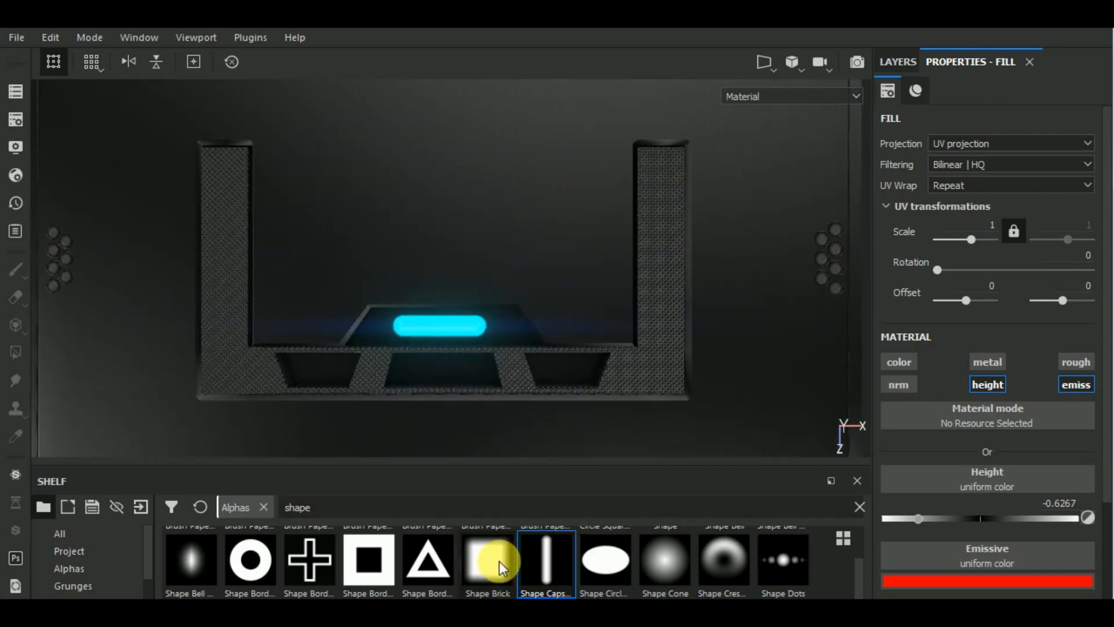
pyautogui.scroll(-2, 499, 562)
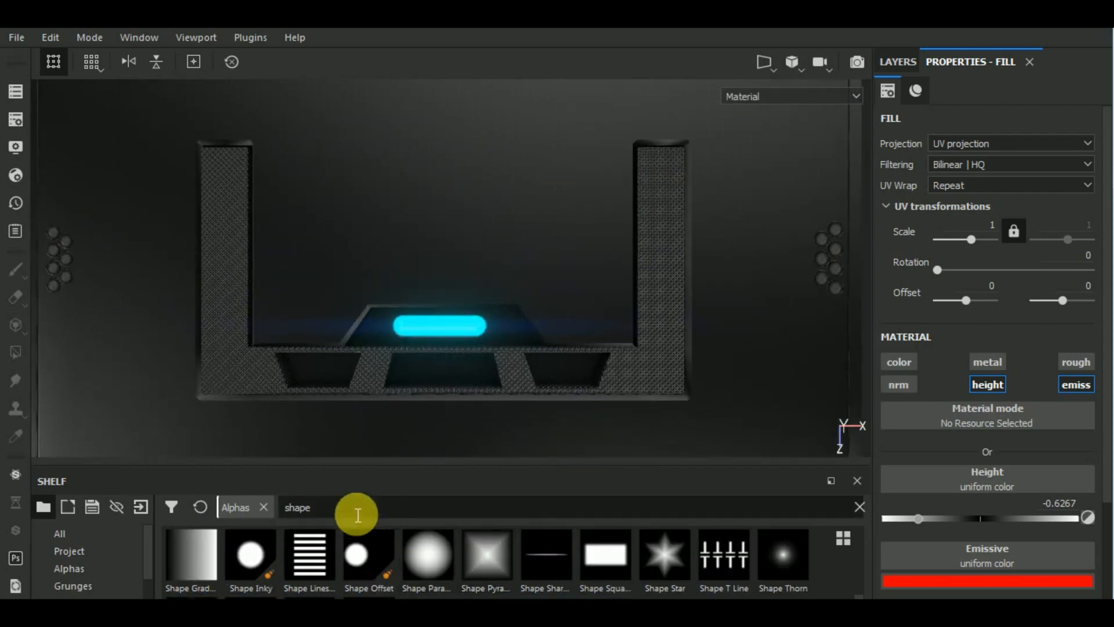
pyautogui.moveTo(356, 510); pyautogui.dragTo(249, 506)
pyautogui.press('BackSpace')
pyautogui.scroll(-10, 383, 538)
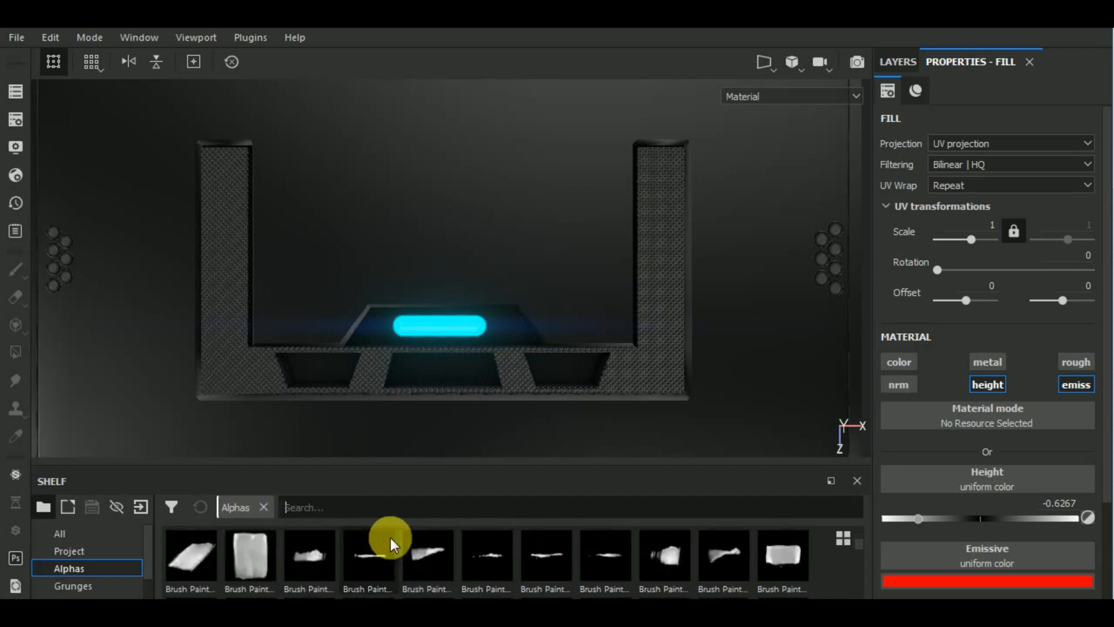
pyautogui.scroll(-6, 464, 542)
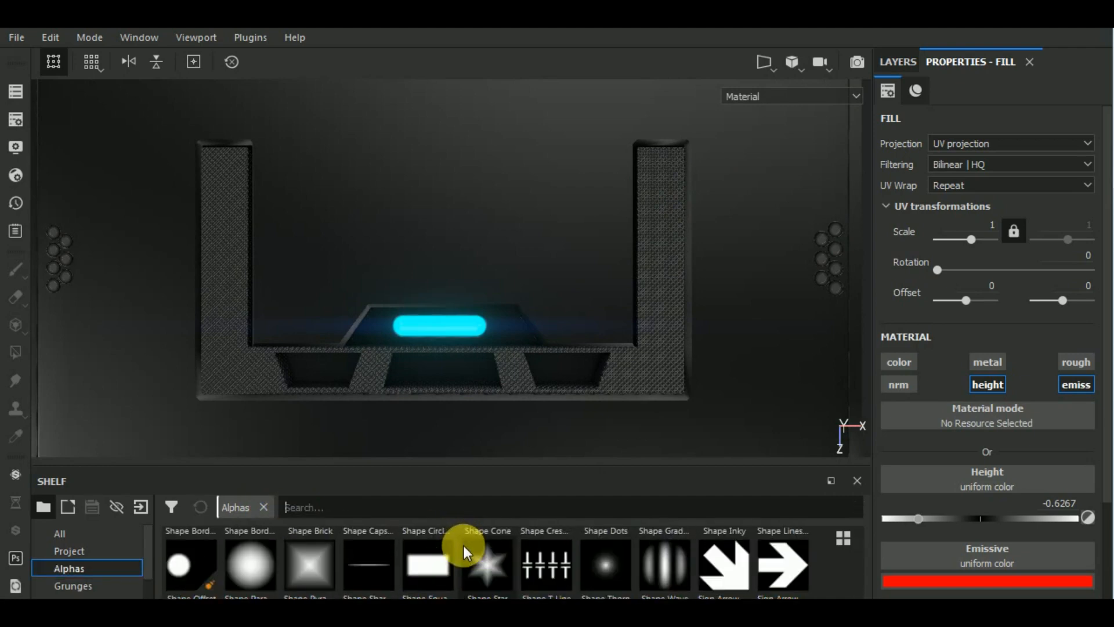
pyautogui.moveTo(464, 548)
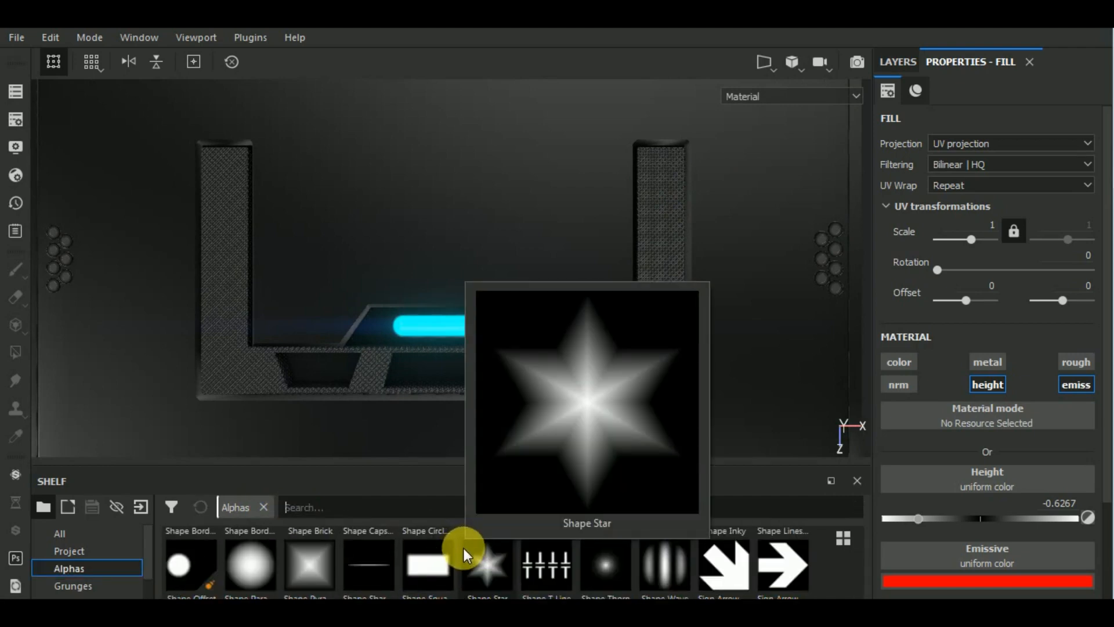
pyautogui.scroll(-2, 464, 548)
pyautogui.scroll(2, 465, 549)
pyautogui.scroll(-2, 466, 549)
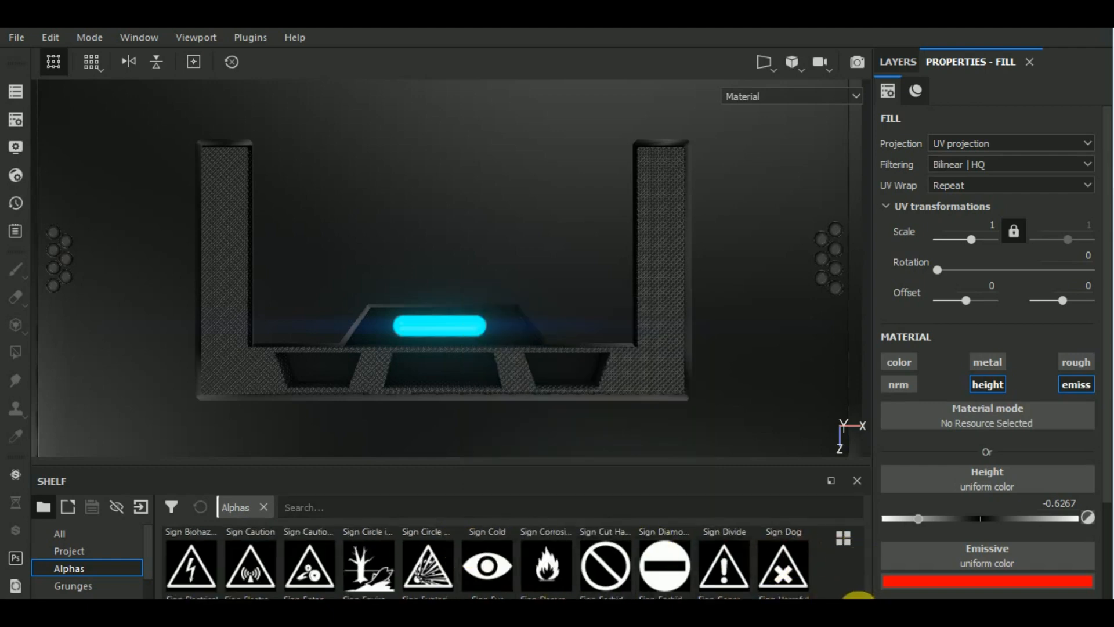
pyautogui.scroll(-3, 857, 598)
pyautogui.scroll(-4, 861, 598)
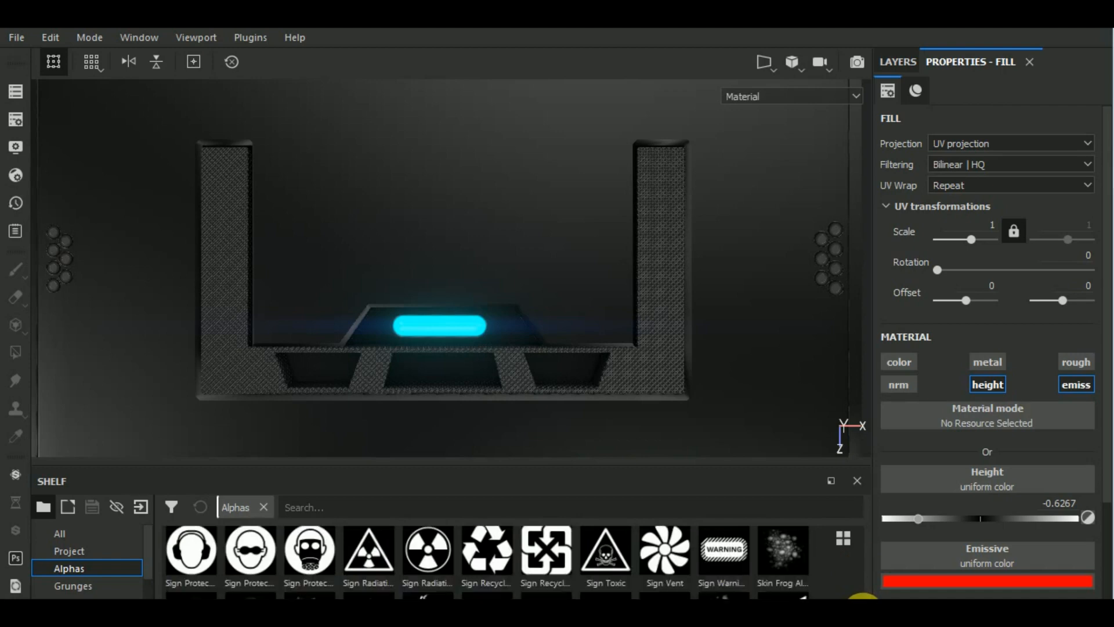
pyautogui.scroll(-6, 865, 597)
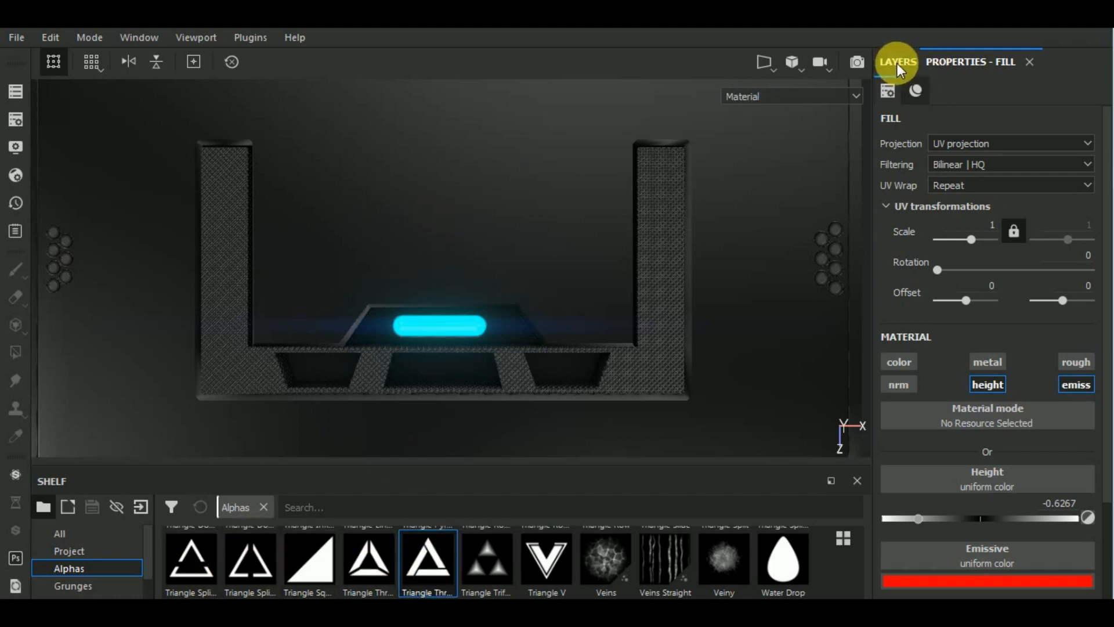
# Set the red fill's height to 0.4933 and activate the mask of Fill layer 1 copy 1 for painting.
pyautogui.moveTo(917, 518); pyautogui.dragTo(1028, 520)
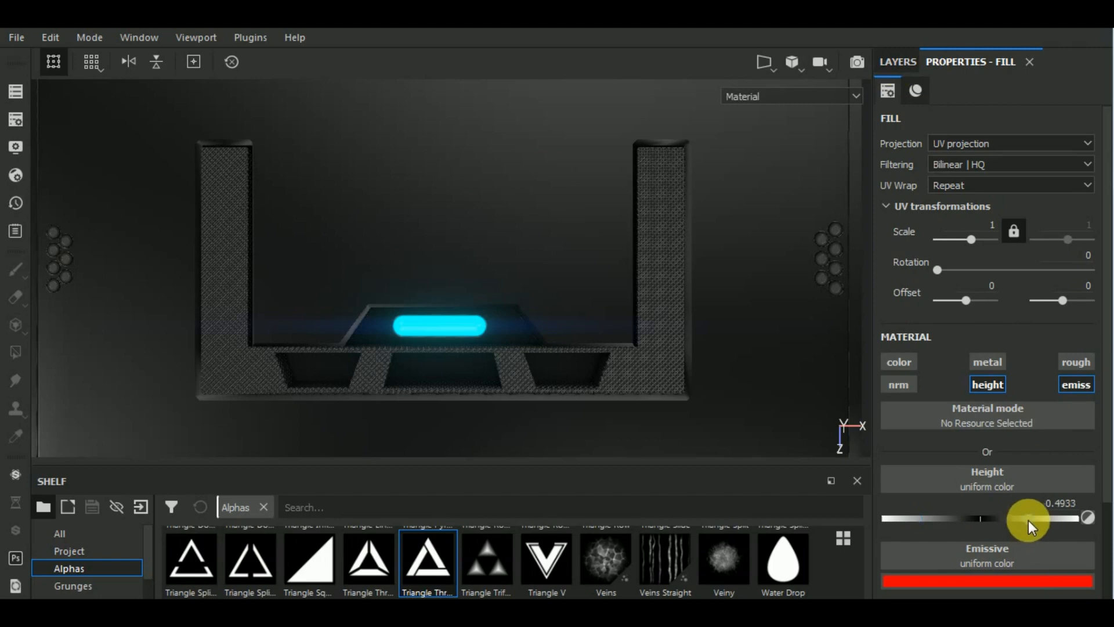
pyautogui.click(903, 71)
pyautogui.click(935, 173)
pyautogui.press('1')
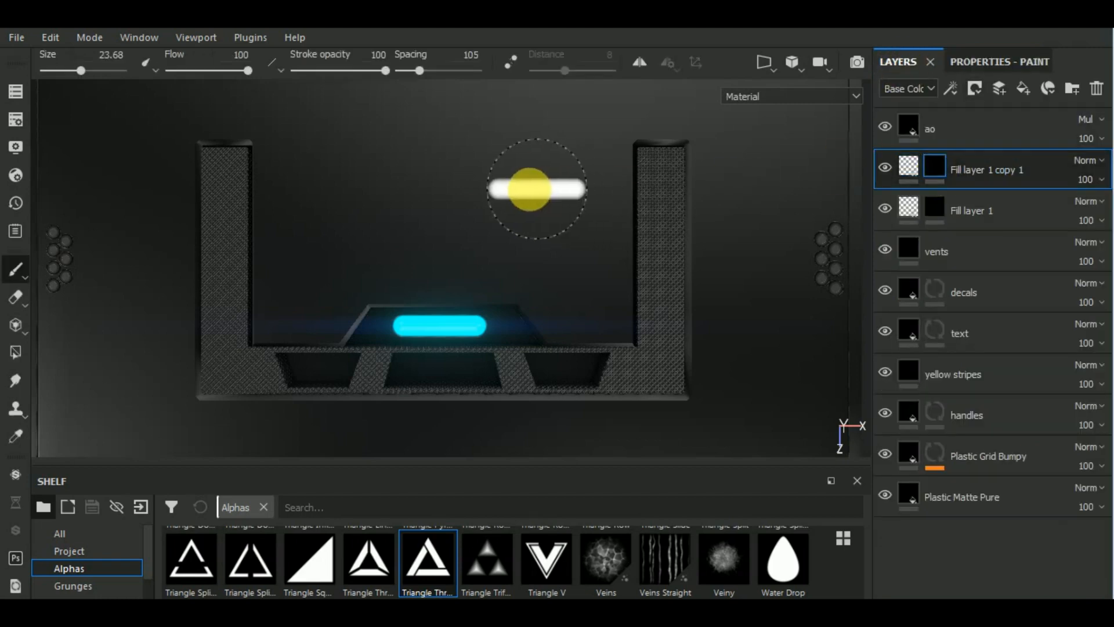
# Apply the three-bar triangle alpha to the brush and set the brush angle to 0.
pyautogui.moveTo(428, 554); pyautogui.dragTo(473, 229)
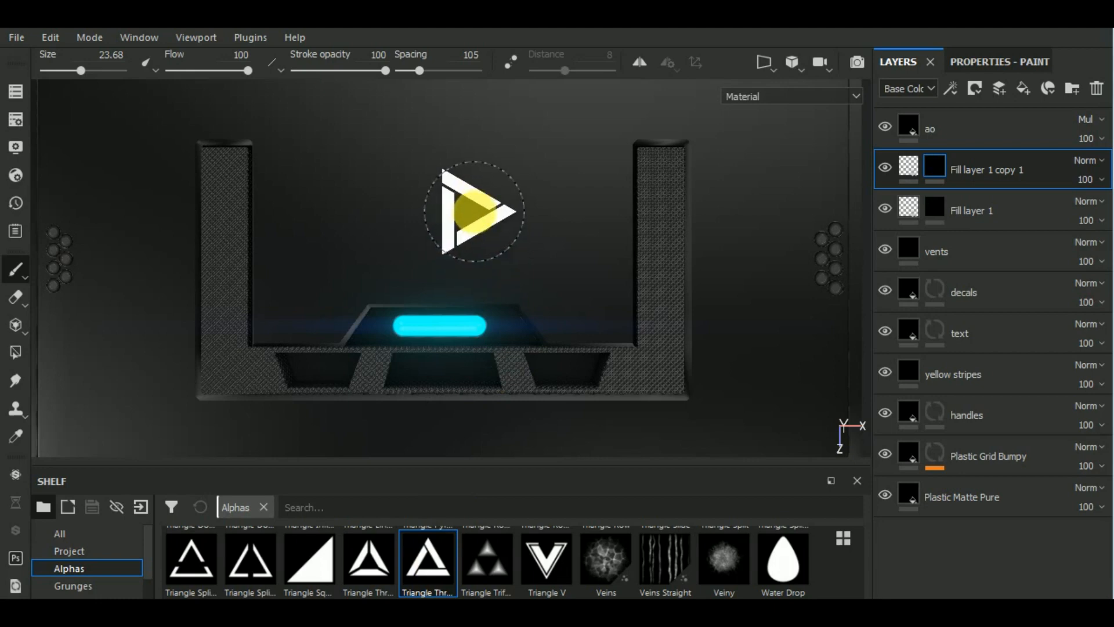
pyautogui.click(986, 62)
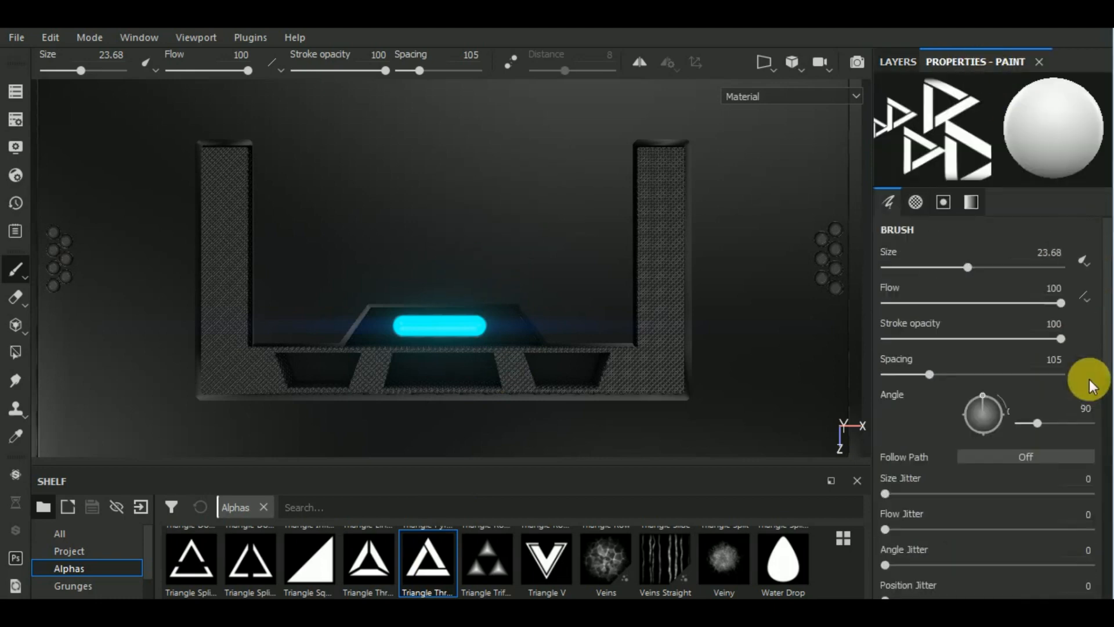
pyautogui.click(997, 420)
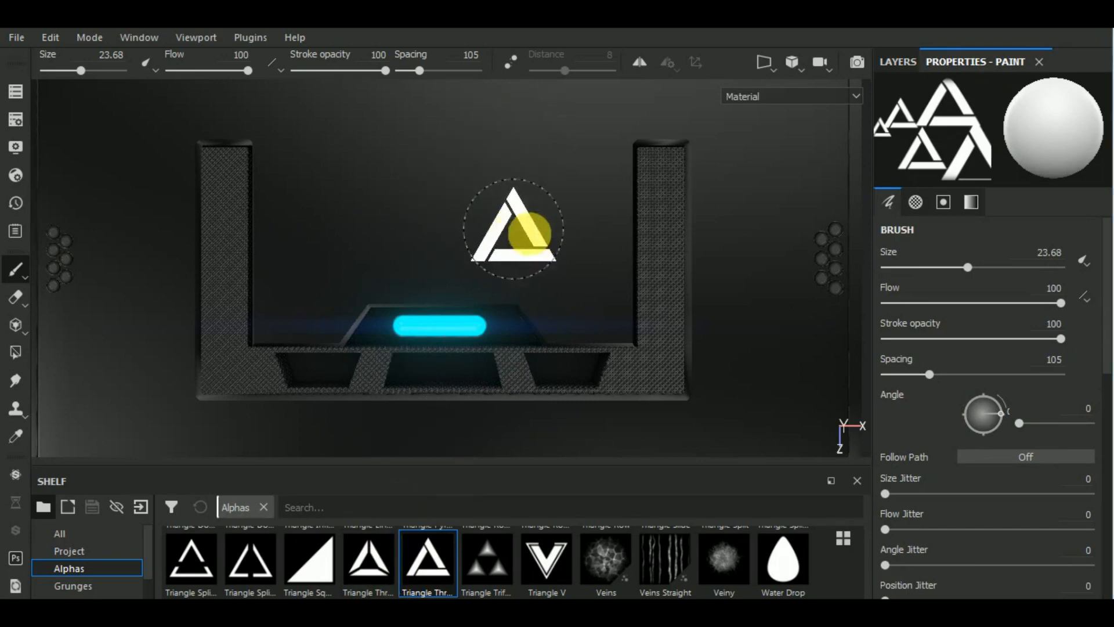
# Enlarge the brush to 36.8 and stamp one triangle on the lid between the recess arms, above the cyan capsule.
pyautogui.moveTo(556, 239); pyautogui.dragTo(566, 257, button='middle')
pyautogui.press(']')
pyautogui.press(']')
pyautogui.press(']')
pyautogui.press(']')
pyautogui.press(']')
pyautogui.press(']')
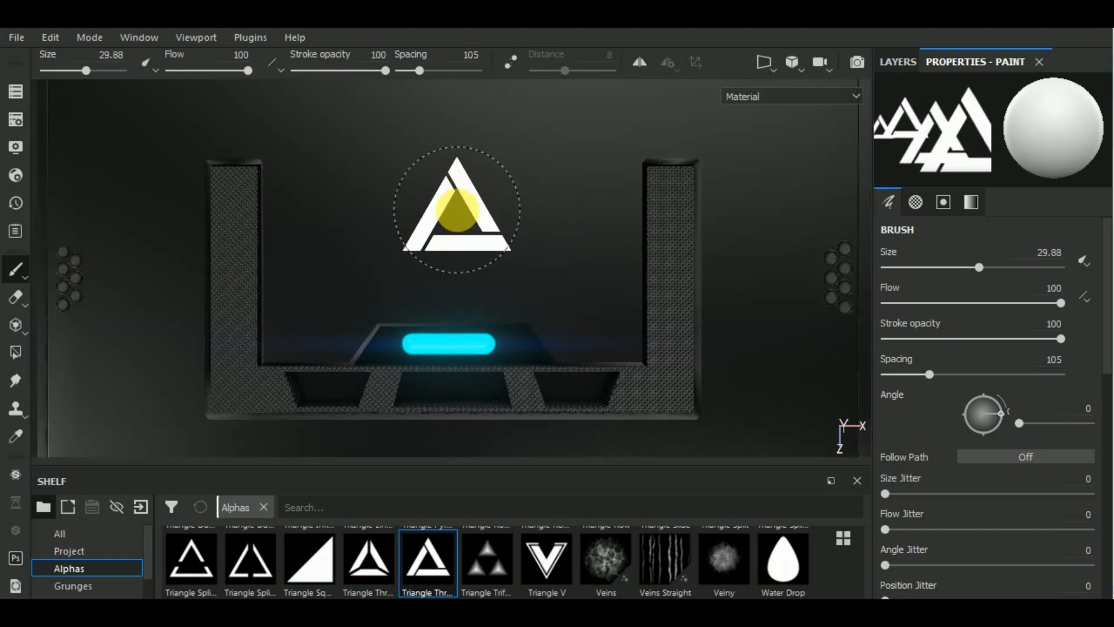
pyautogui.click(458, 194)
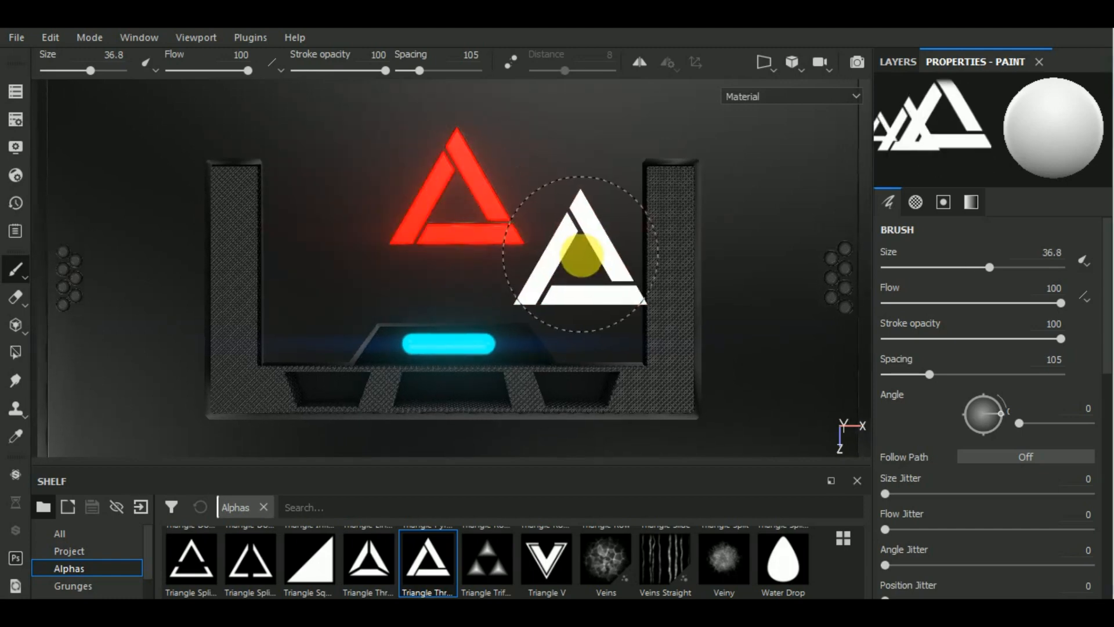
# Try raised and sunken heights for Fill layer 1 copy 1 and set its height to 0.6444.
pyautogui.scroll(-2, 583, 256)
pyautogui.keyDown('alt'); pyautogui.moveTo(615, 261); pyautogui.dragTo(612, 221, button='middle'); pyautogui.keyUp('alt')
pyautogui.moveTo(640, 266)
pyautogui.keyDown('alt'); pyautogui.mouseDown()
pyautogui.moveTo(711, 164)
pyautogui.moveTo(616, 135)
pyautogui.moveTo(547, 129)
pyautogui.moveTo(869, 78)
pyautogui.mouseUp(); pyautogui.keyUp('alt')
pyautogui.click(898, 62)
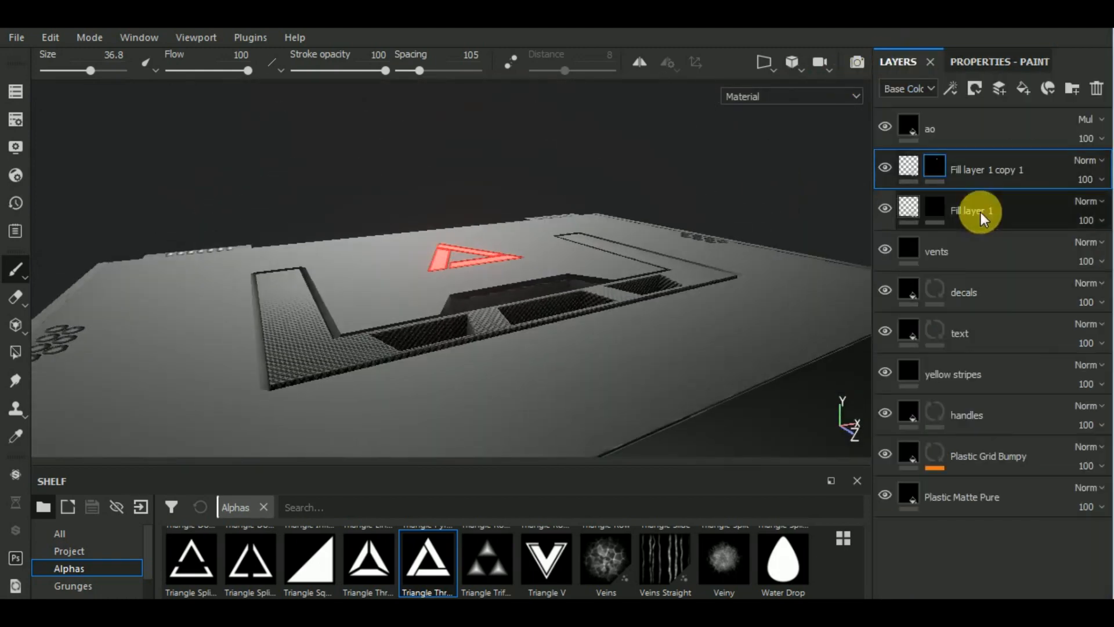
pyautogui.click(926, 170)
pyautogui.click(986, 62)
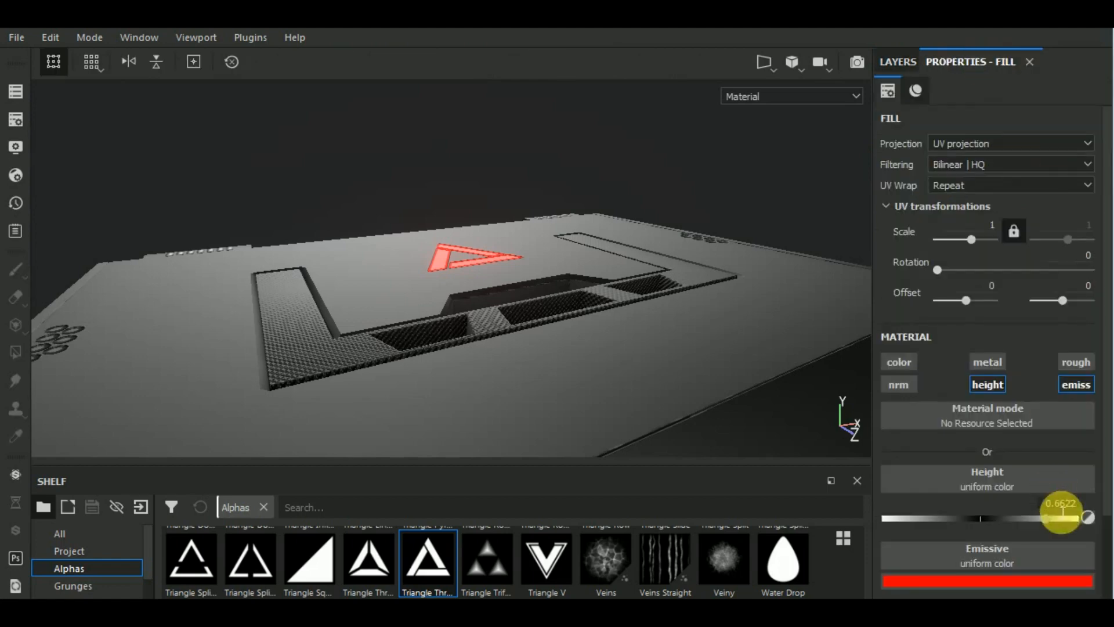
pyautogui.moveTo(1067, 518); pyautogui.dragTo(1070, 518)
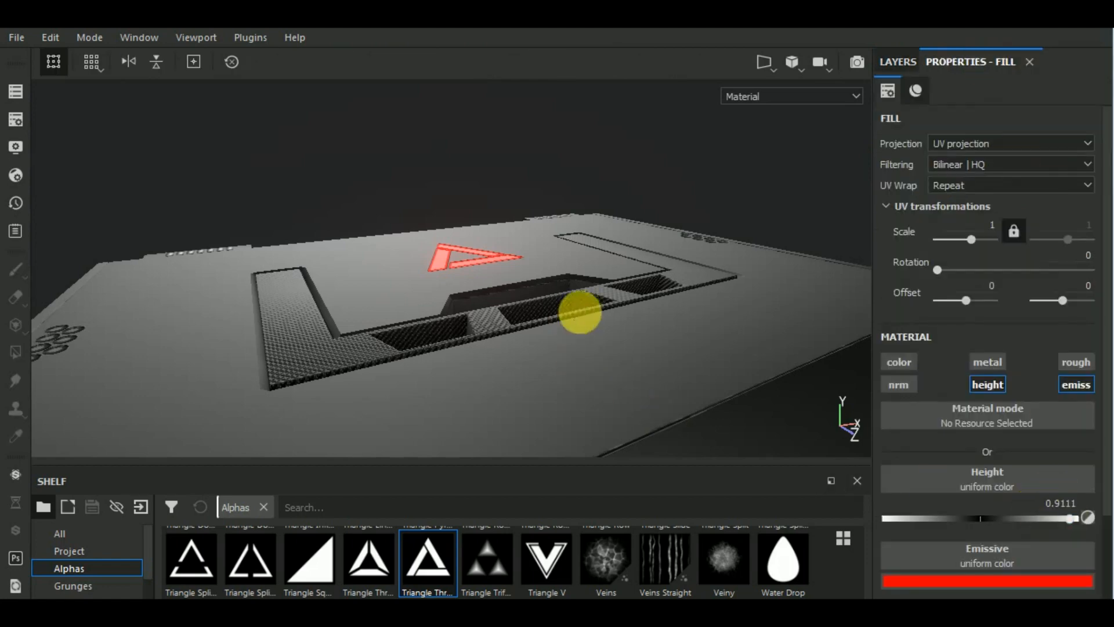
pyautogui.keyDown('alt'); pyautogui.moveTo(580, 311); pyautogui.dragTo(499, 221); pyautogui.keyUp('alt')
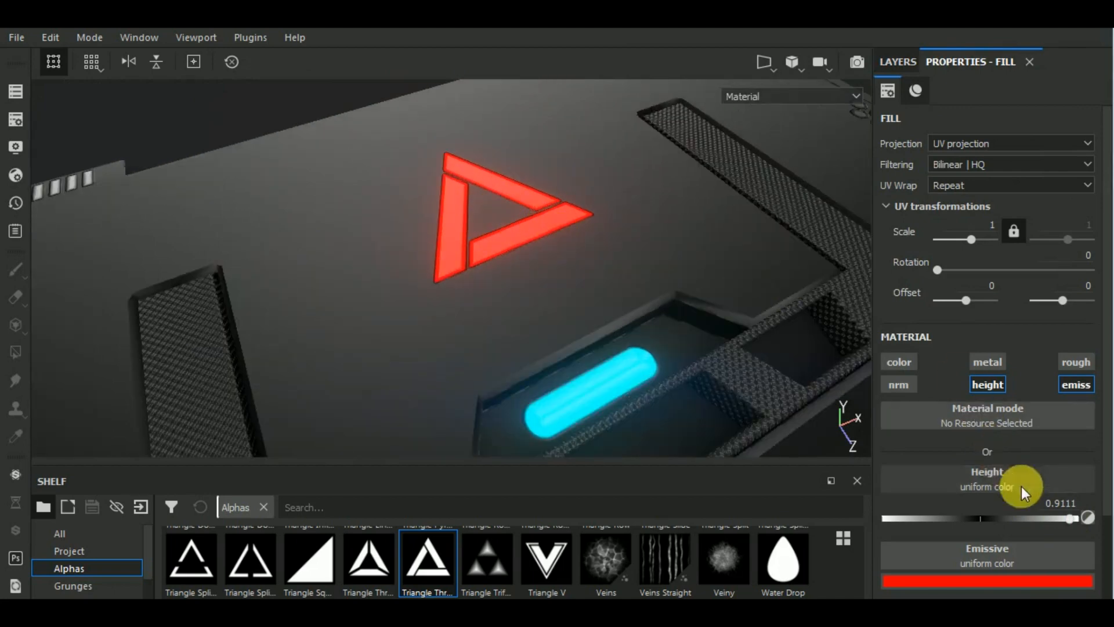
pyautogui.moveTo(1042, 518); pyautogui.dragTo(909, 518)
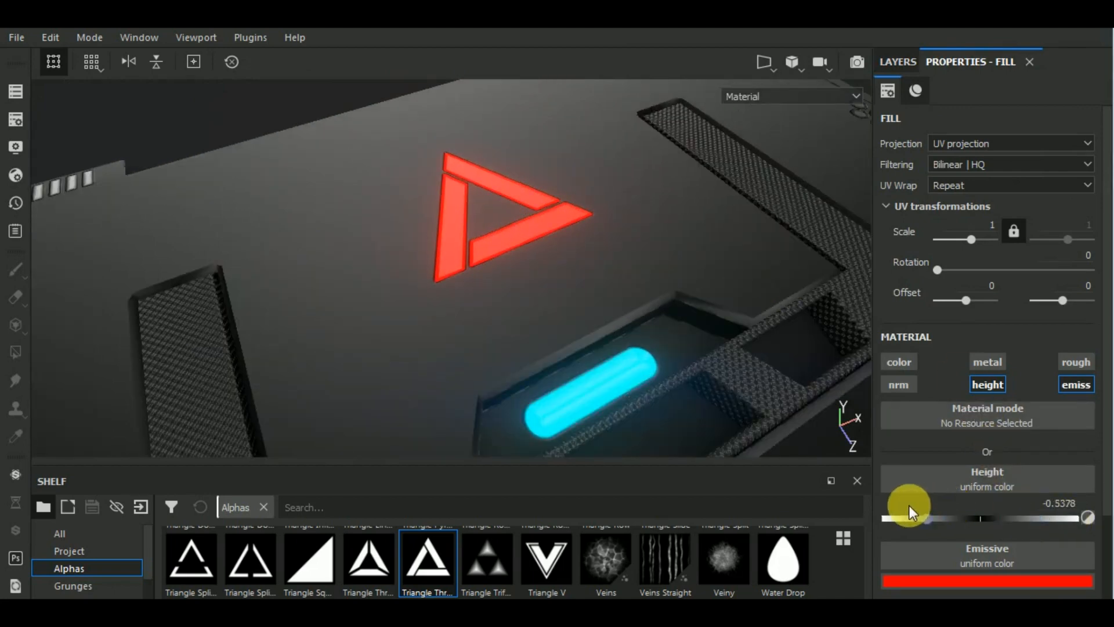
pyautogui.moveTo(976, 504); pyautogui.dragTo(1034, 514)
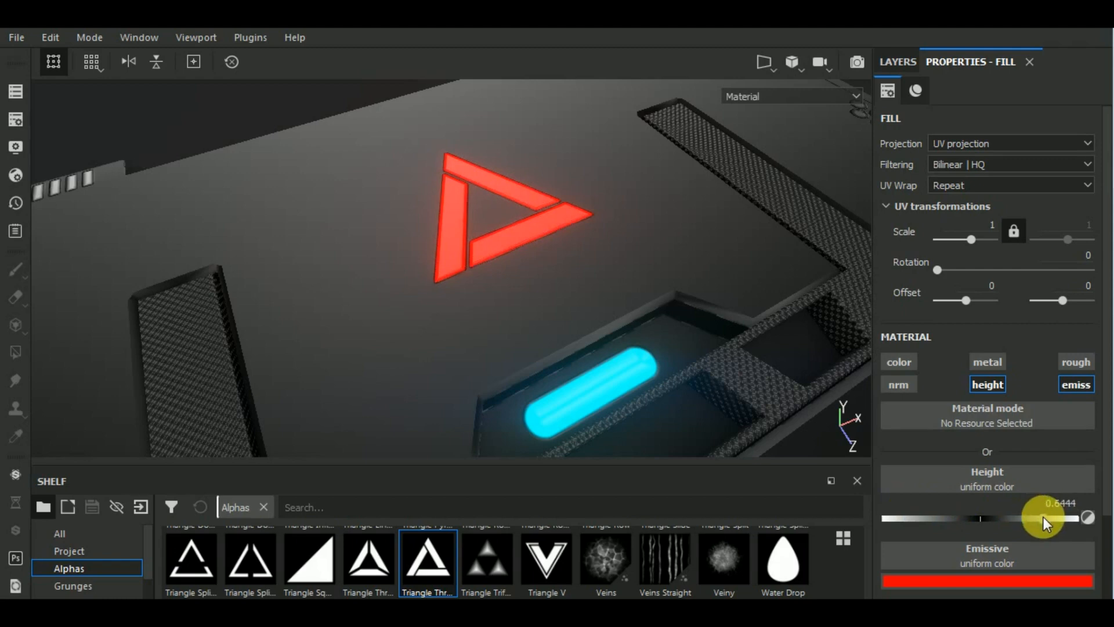
# Raise the glare luminance to 1.89 and the shader's emissive intensity to 12.58.
pyautogui.scroll(-9, 545, 254)
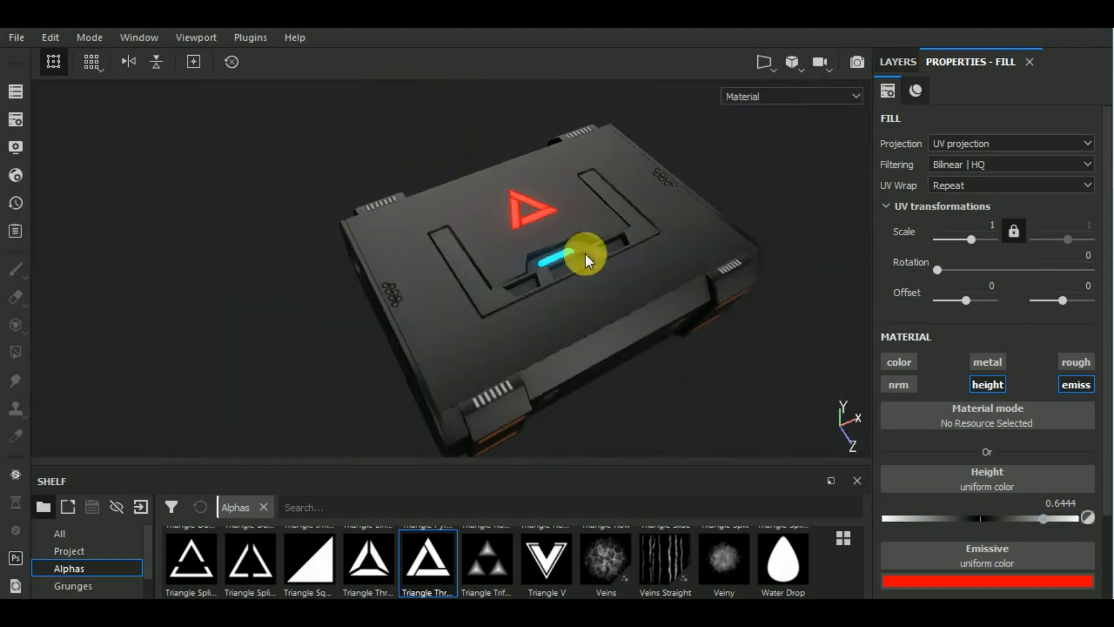
pyautogui.keyDown('alt'); pyautogui.moveTo(716, 341); pyautogui.dragTo(753, 348); pyautogui.keyUp('alt')
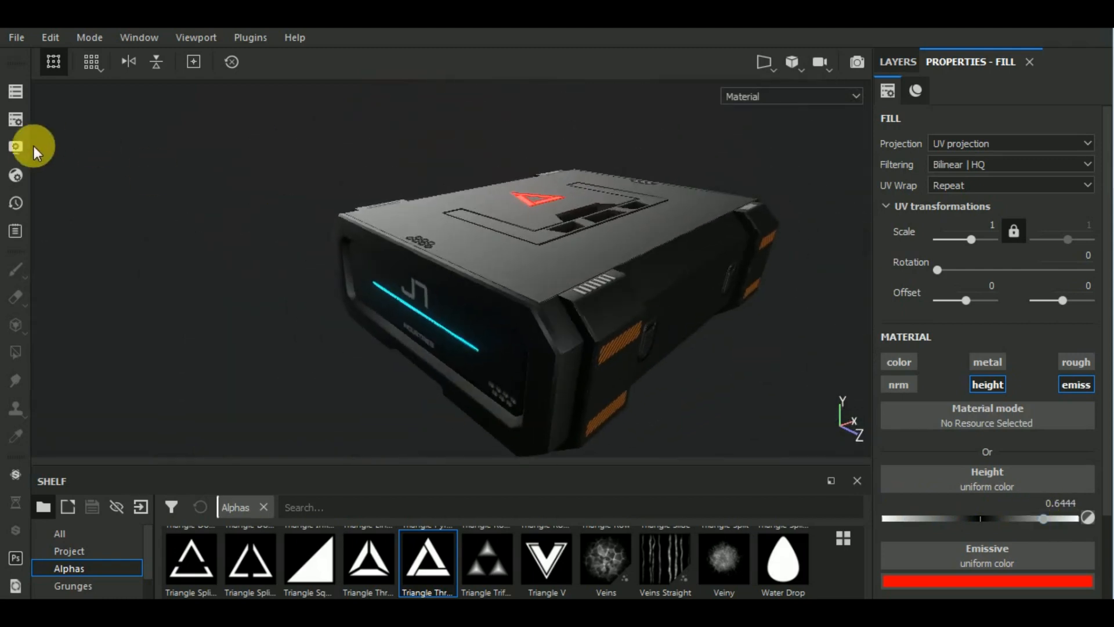
pyautogui.click(15, 147)
pyautogui.moveTo(135, 527); pyautogui.dragTo(186, 528)
pyautogui.click(17, 180)
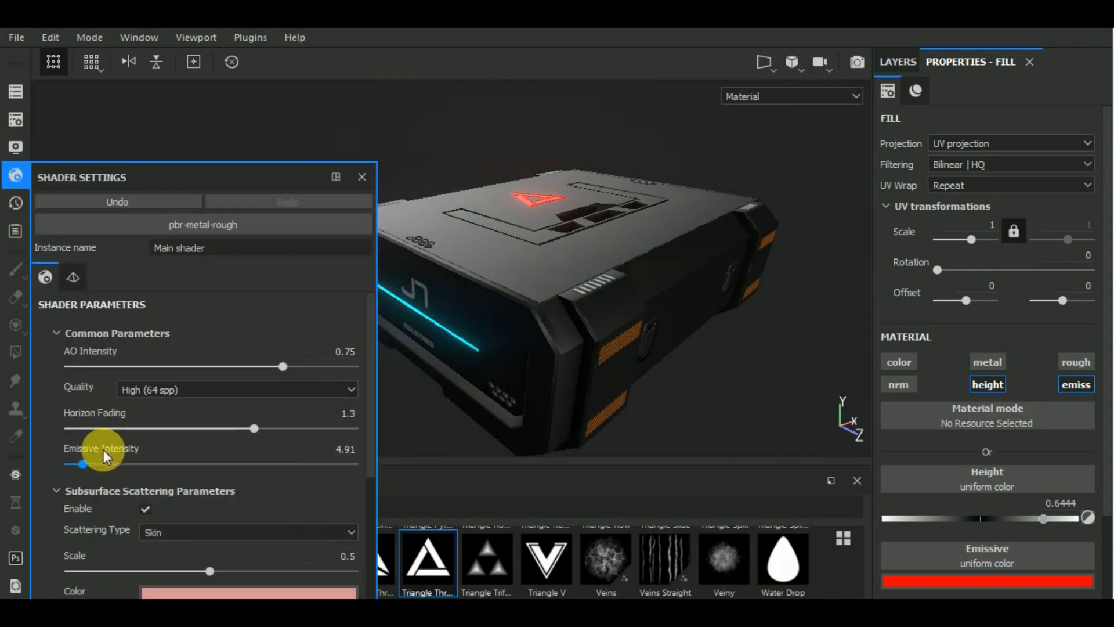
pyautogui.moveTo(88, 463); pyautogui.dragTo(103, 469)
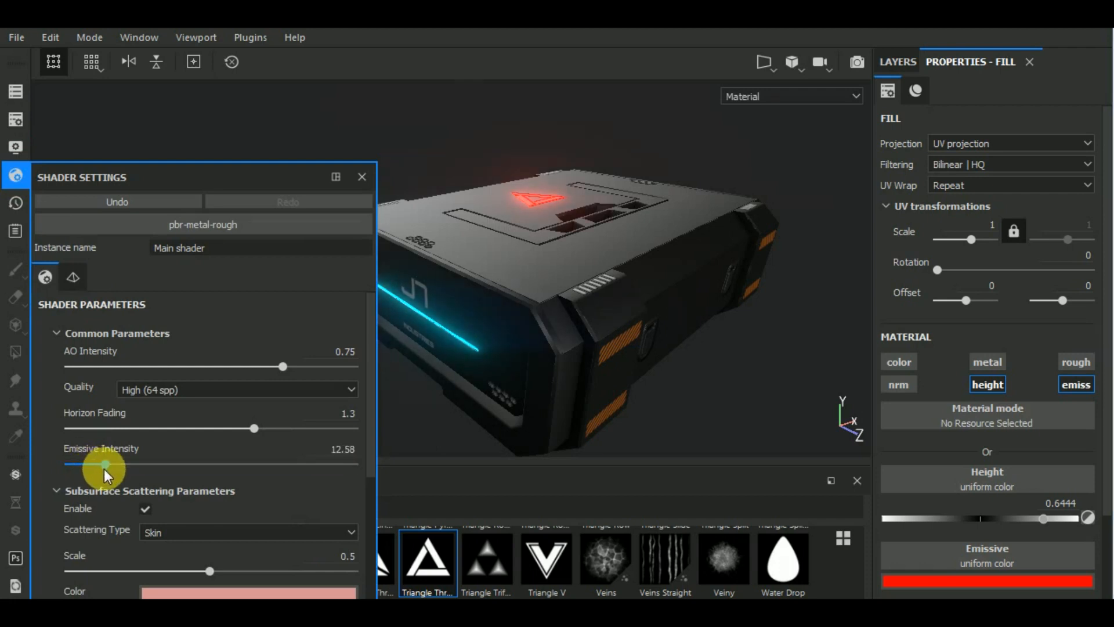
# Darken the environment exposure to -4.3 EV and set the environment blur to 0.
pyautogui.click(16, 145)
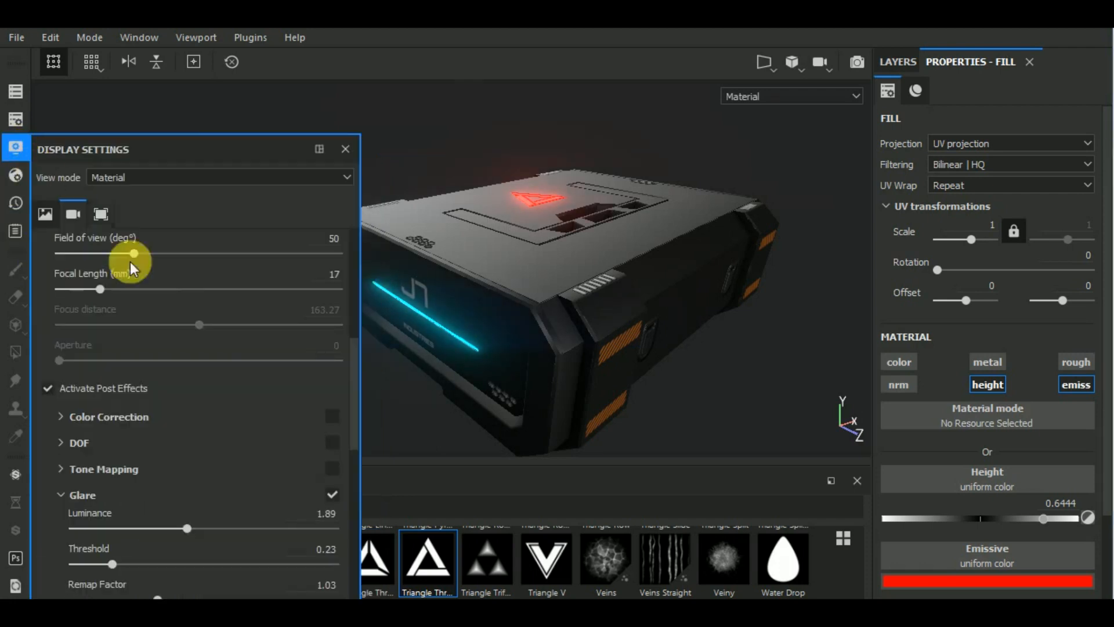
pyautogui.moveTo(355, 378); pyautogui.dragTo(355, 251)
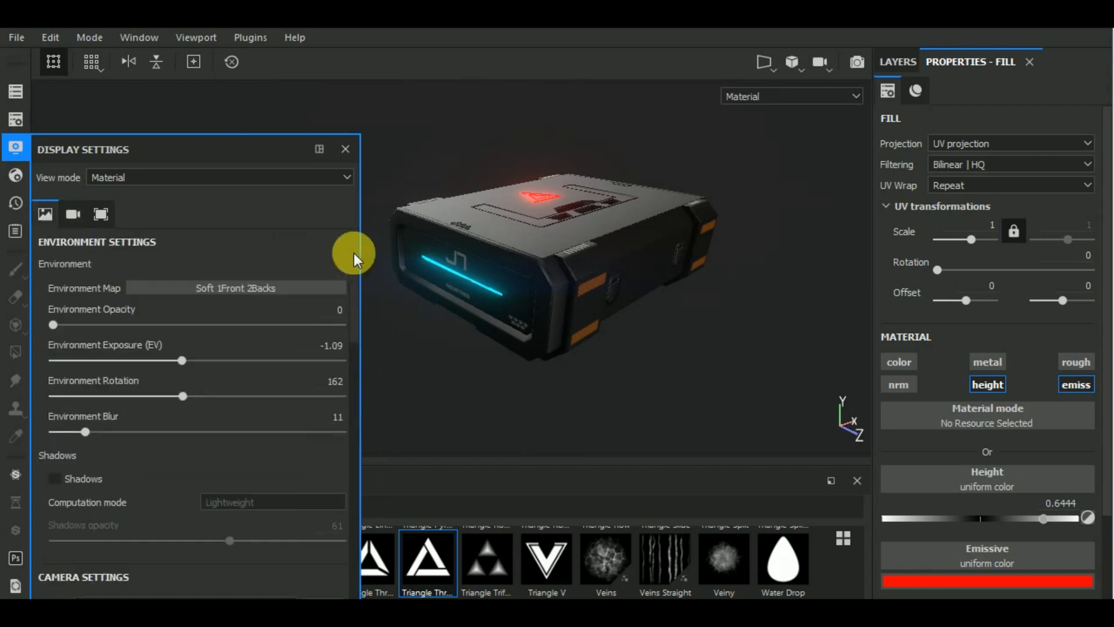
pyautogui.moveTo(180, 360); pyautogui.dragTo(135, 361)
pyautogui.moveTo(89, 430); pyautogui.dragTo(124, 429)
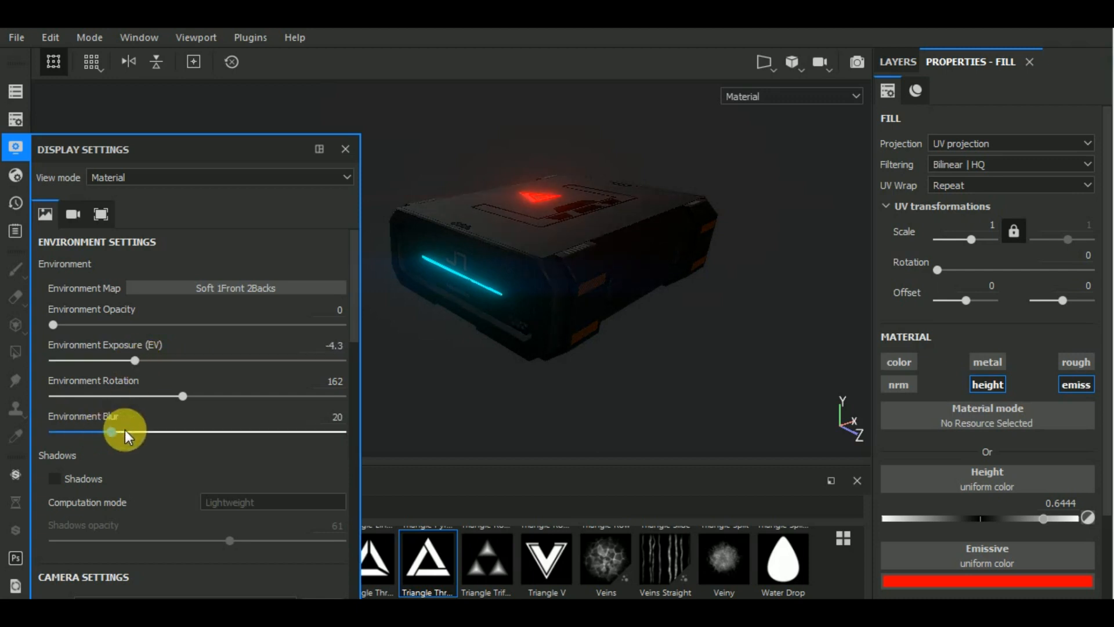
pyautogui.moveTo(47, 422); pyautogui.dragTo(48, 424)
# Rotate the environment lighting to 171 and close the display settings.
pyautogui.keyDown('alt'); pyautogui.moveTo(590, 406); pyautogui.dragTo(661, 390); pyautogui.keyUp('alt')
pyautogui.keyDown('alt'); pyautogui.moveTo(666, 385); pyautogui.dragTo(635, 424, button='middle'); pyautogui.keyUp('alt')
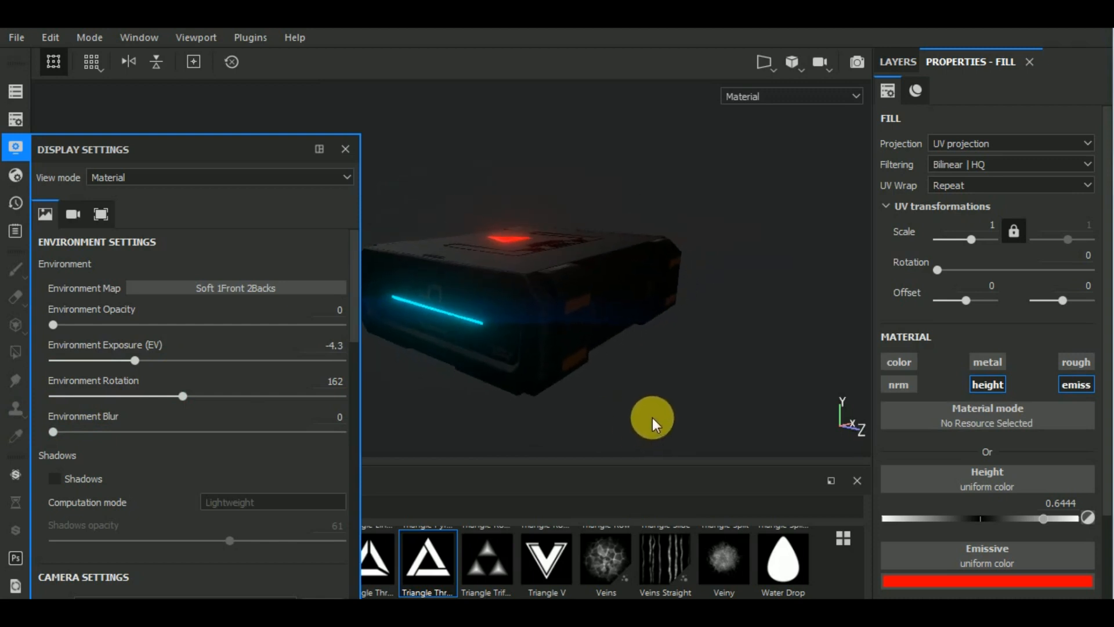
pyautogui.moveTo(654, 419)
pyautogui.keyDown('shift'); pyautogui.mouseDown(button='right')
pyautogui.moveTo(582, 427)
pyautogui.moveTo(610, 438)
pyautogui.moveTo(668, 428)
pyautogui.mouseUp(button='right'); pyautogui.keyUp('shift')
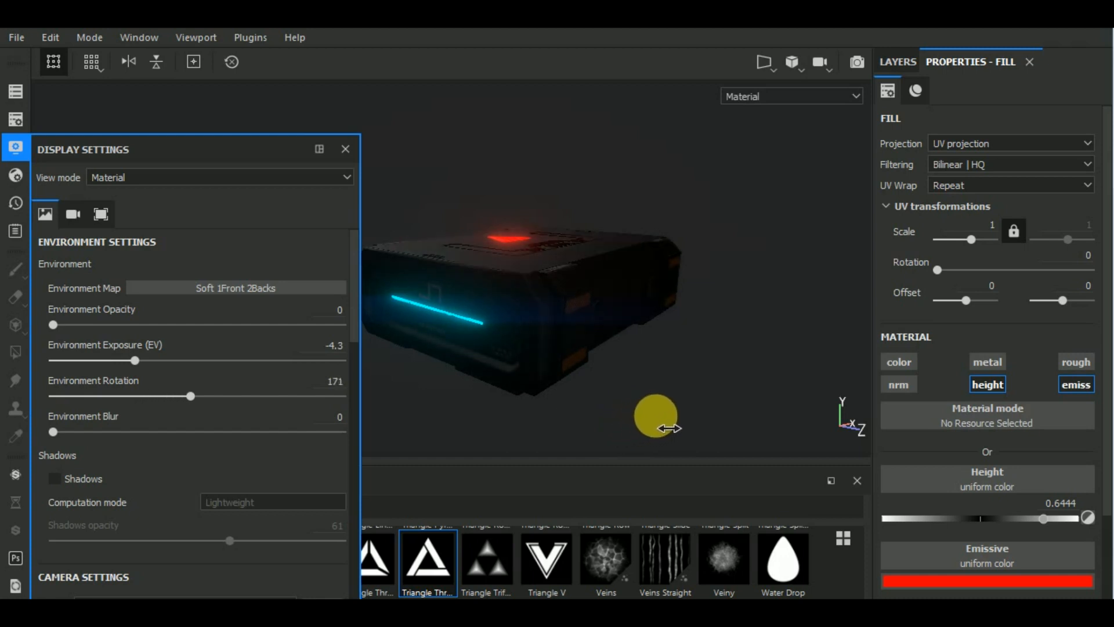
pyautogui.click(15, 148)
pyautogui.keyDown('alt'); pyautogui.moveTo(672, 373); pyautogui.dragTo(656, 359, button='middle'); pyautogui.keyUp('alt')
pyautogui.scroll(2, 558, 286)
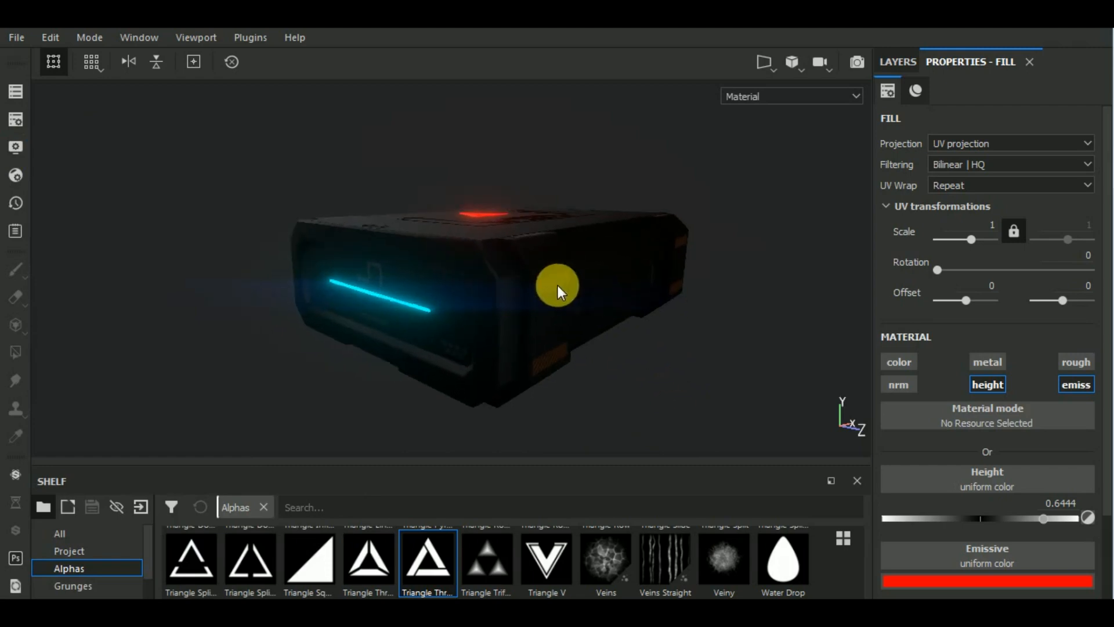